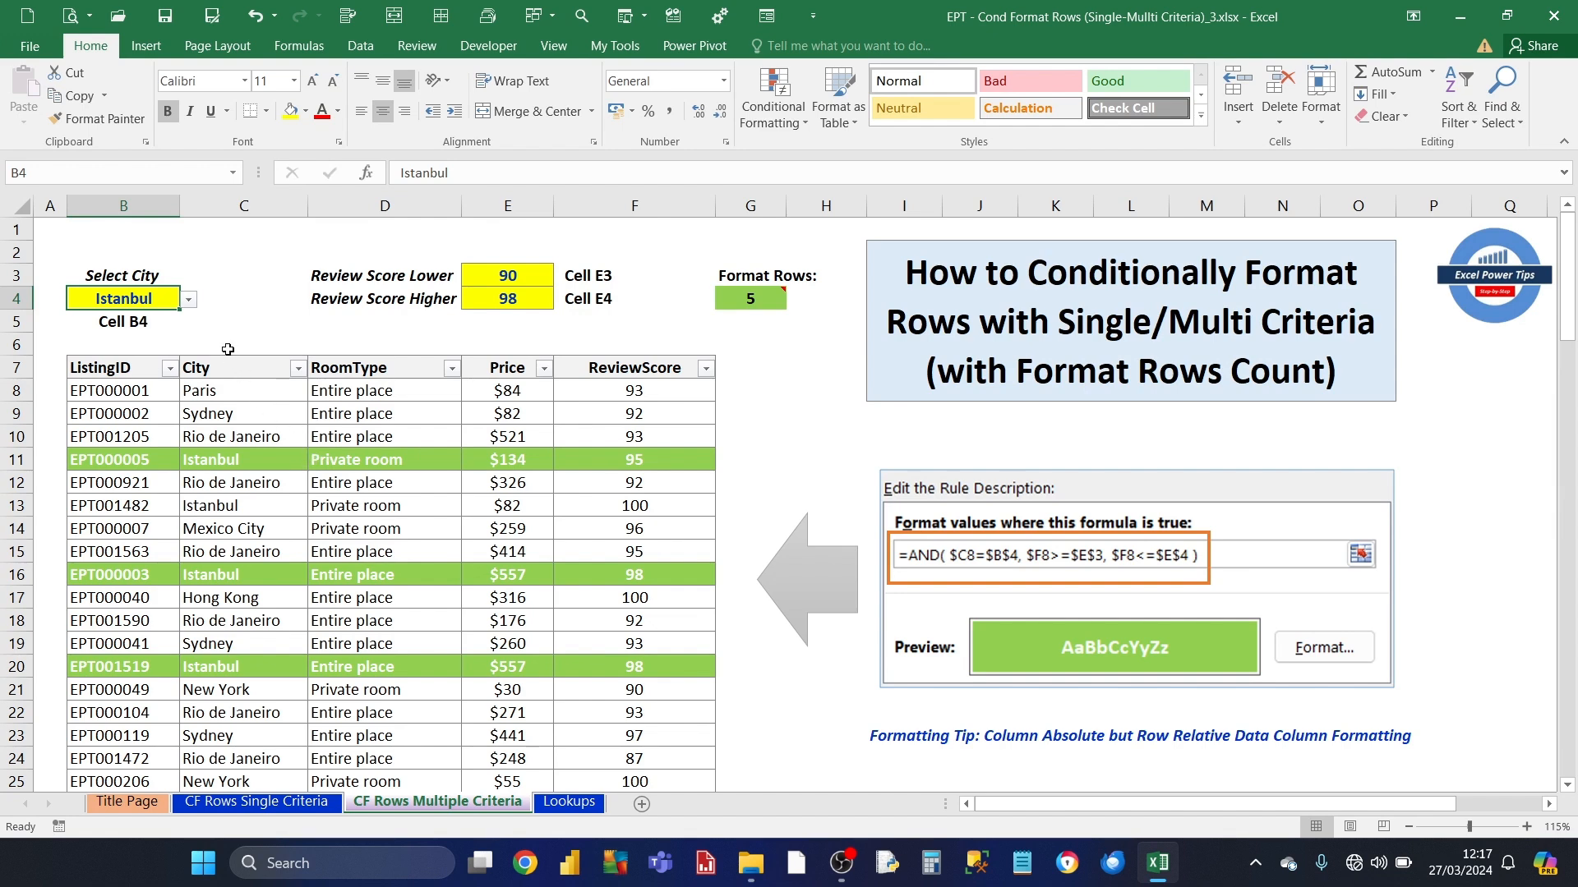
Step: Choose Rio de Janeiro as the city in B4 and set the higher review score in E4 to 92
{"action": "left_click", "coordinate": [190, 303]}
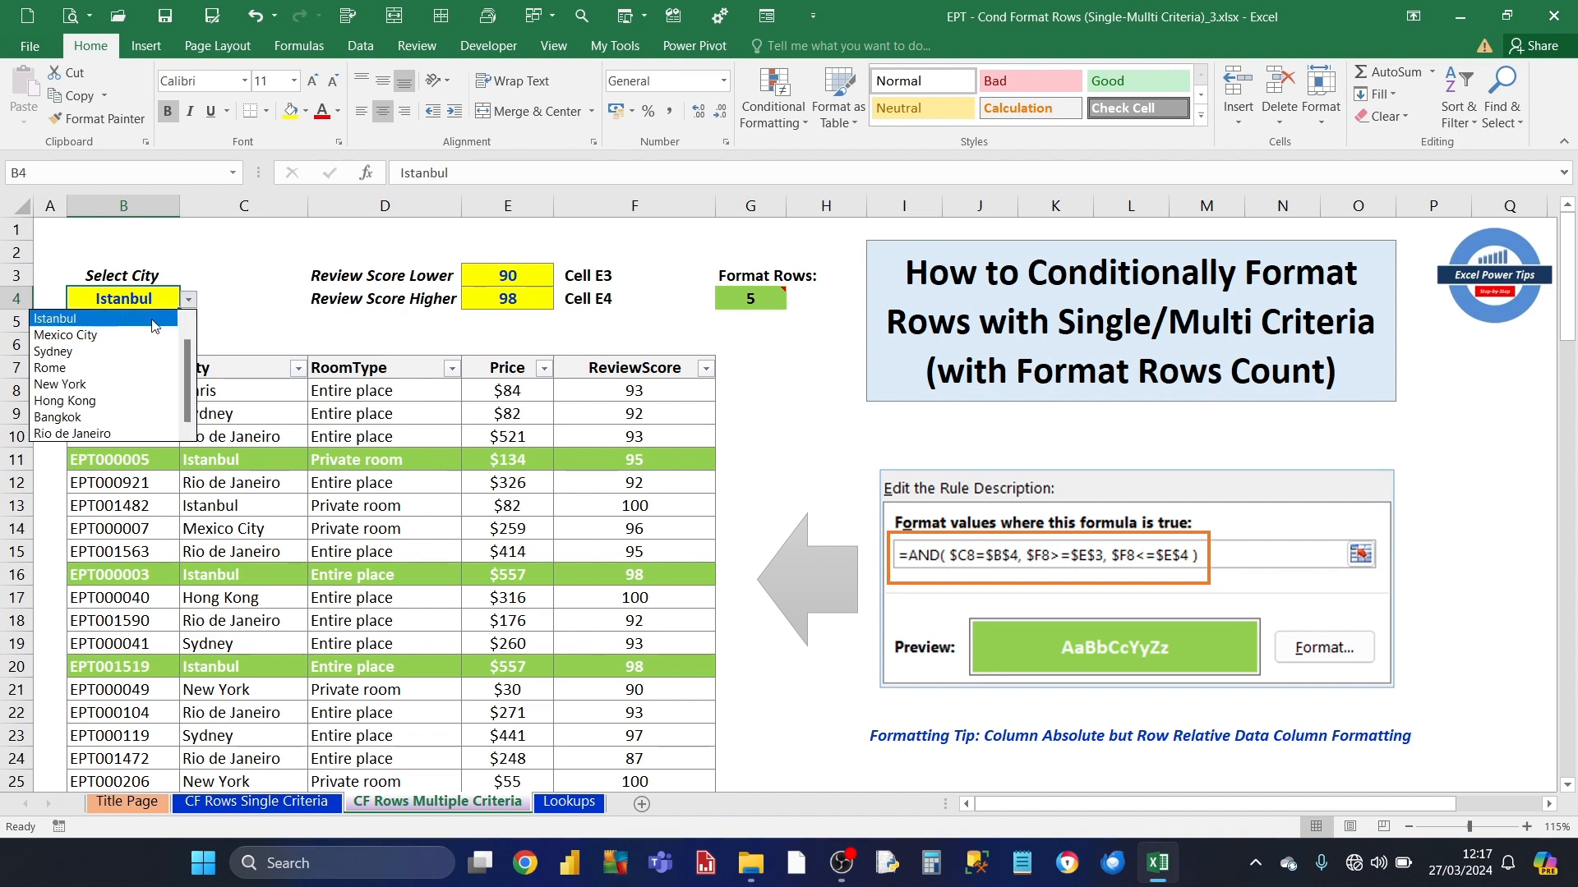
{"action": "left_click", "coordinate": [88, 434]}
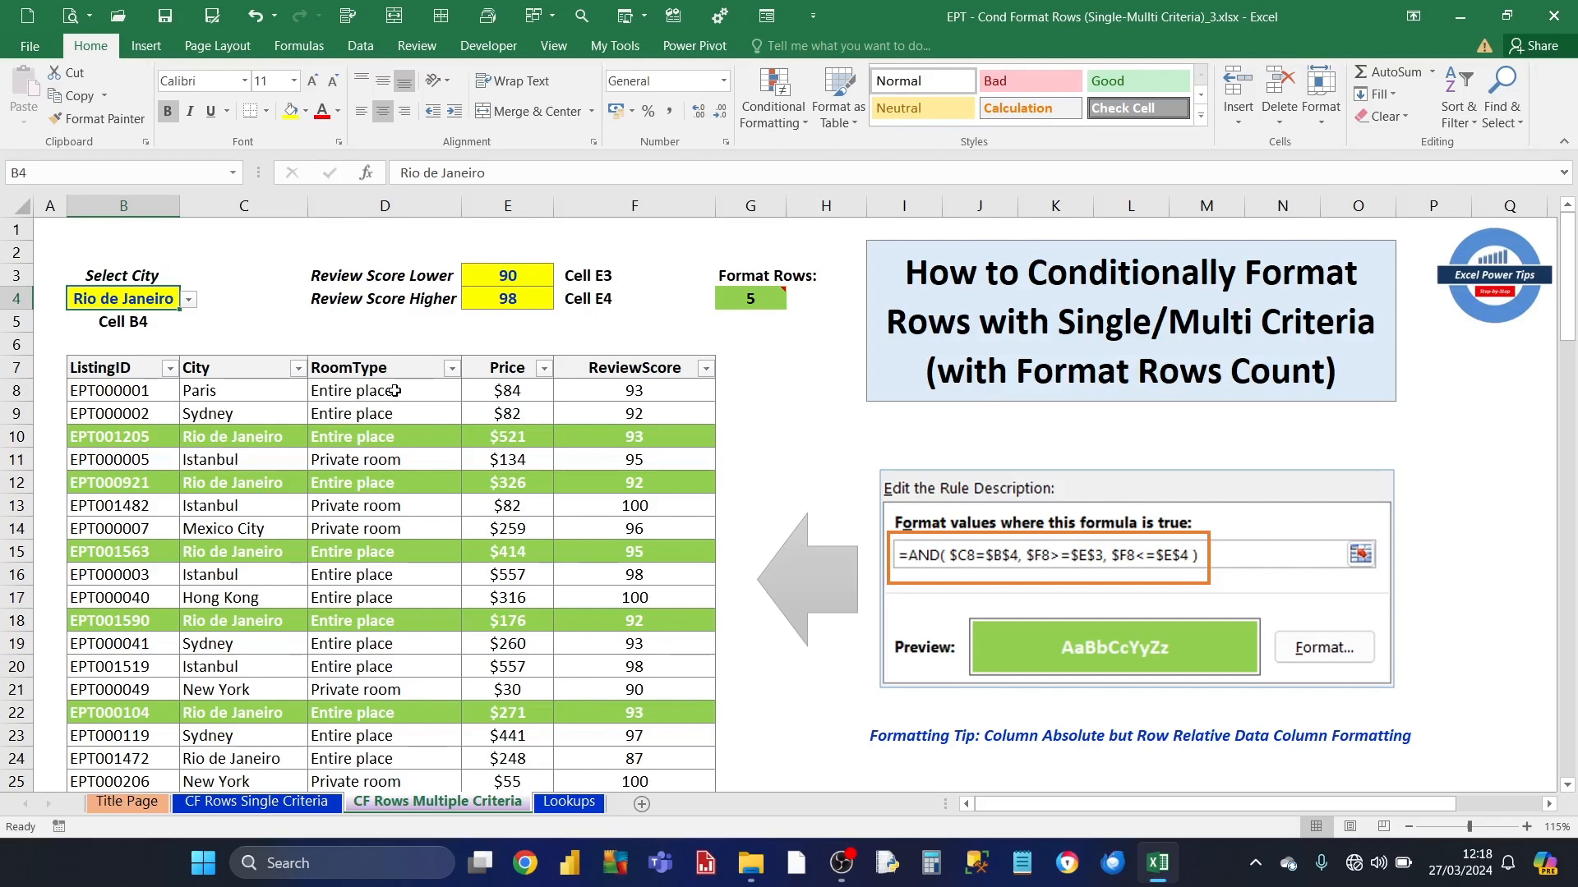
{"action": "left_click", "coordinate": [509, 276]}
{"action": "left_click", "coordinate": [510, 298]}
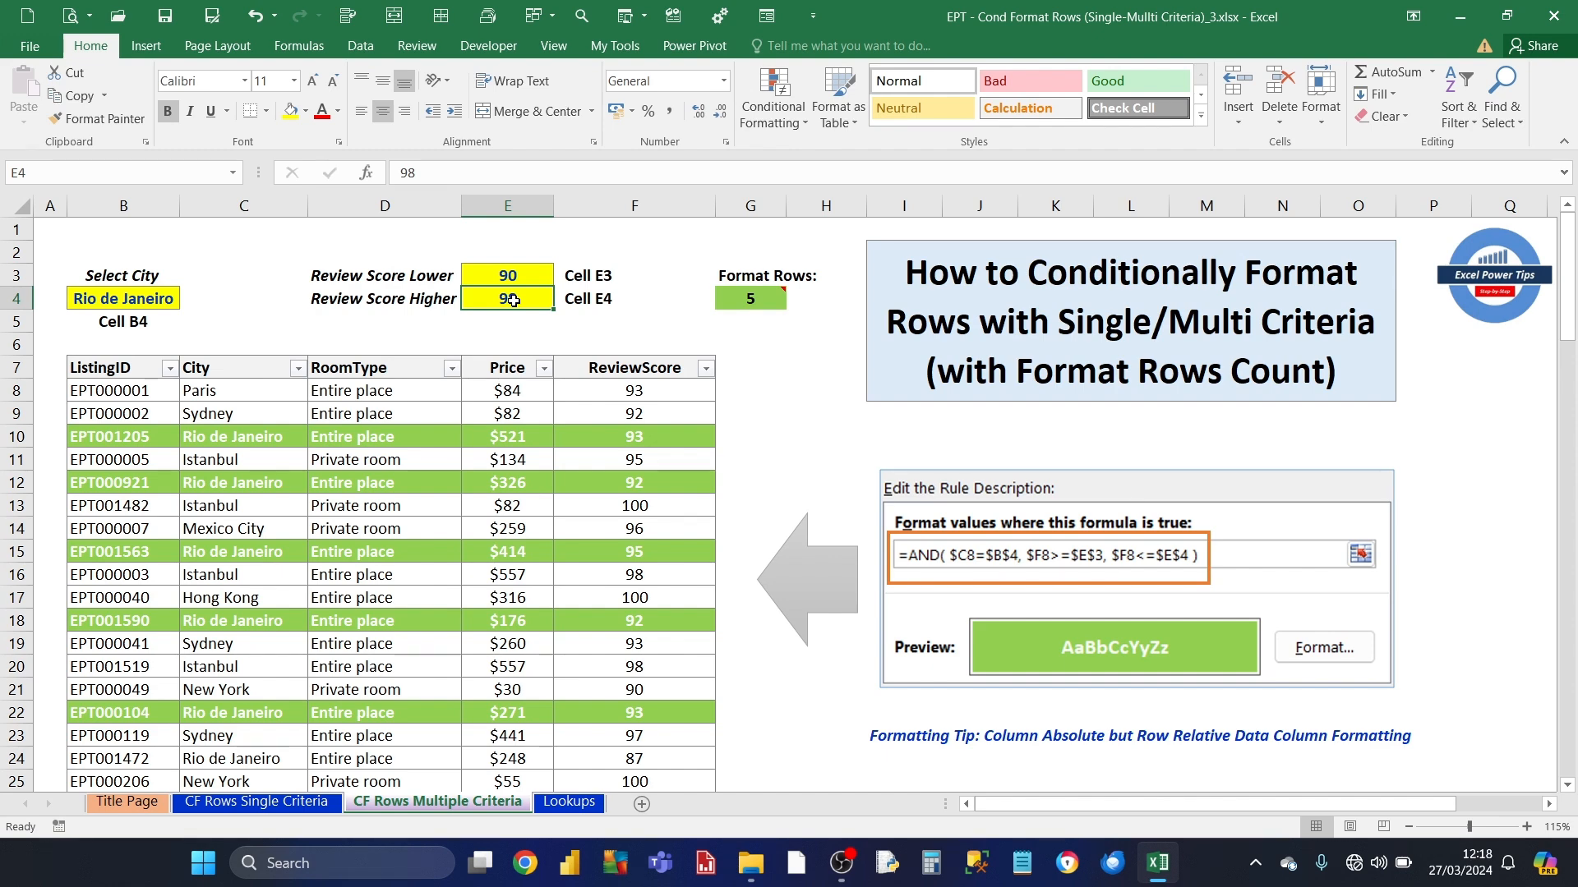
{"action": "type", "text": "92"}
{"action": "key", "text": "Return"}
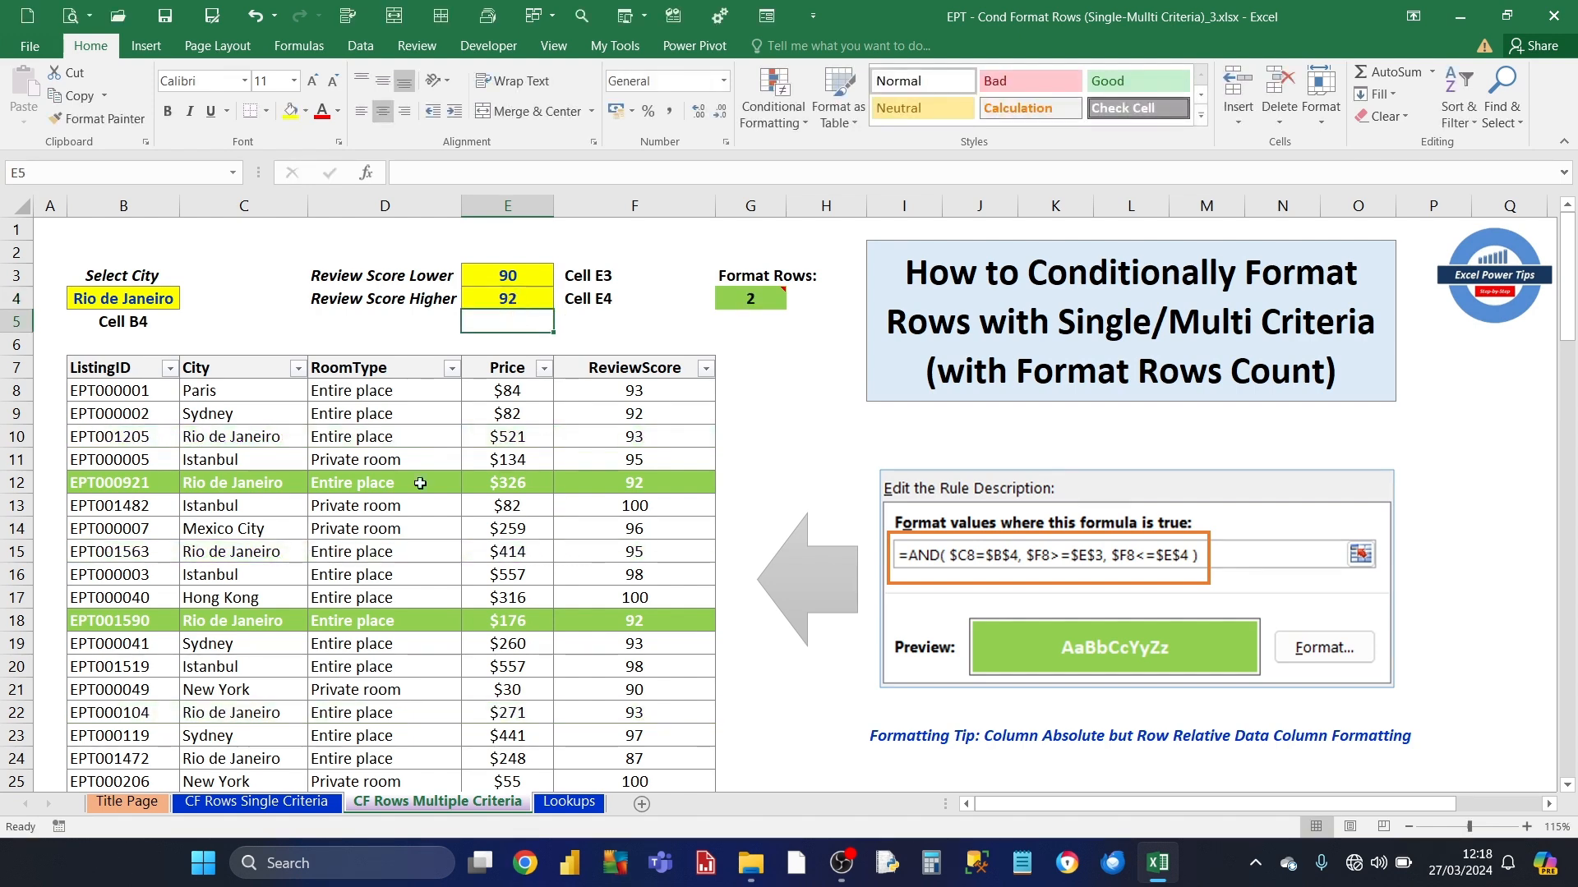
Step: Inspect the lower review score in E3 and the formula behind the formatted row count in G4
{"action": "left_click", "coordinate": [493, 278]}
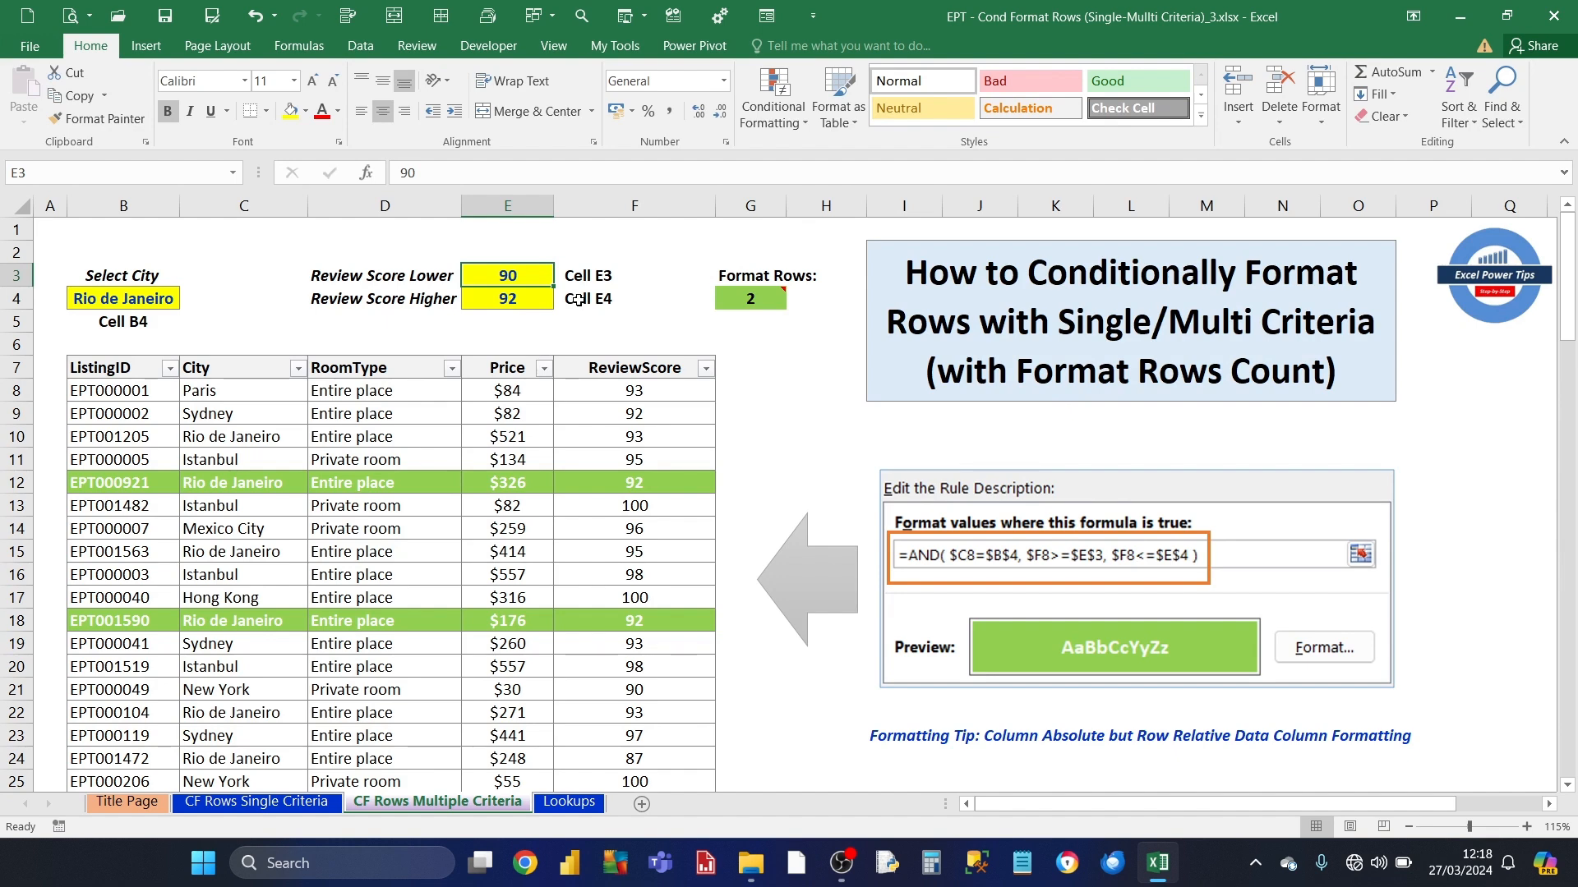
{"action": "left_click", "coordinate": [755, 299]}
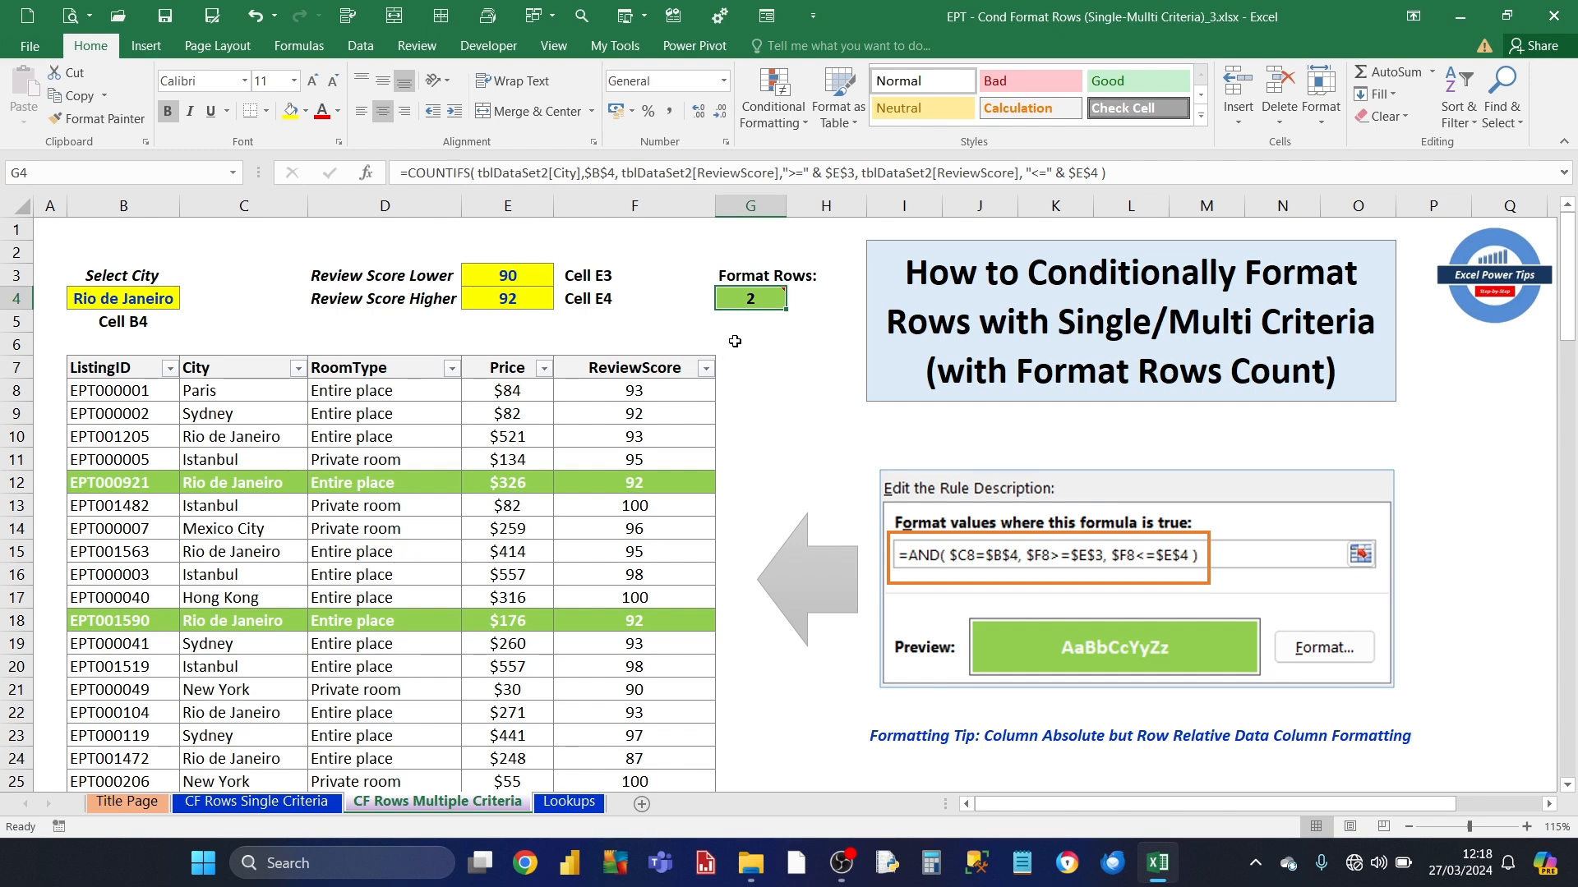
{"action": "mouse_move", "coordinate": [731, 304]}
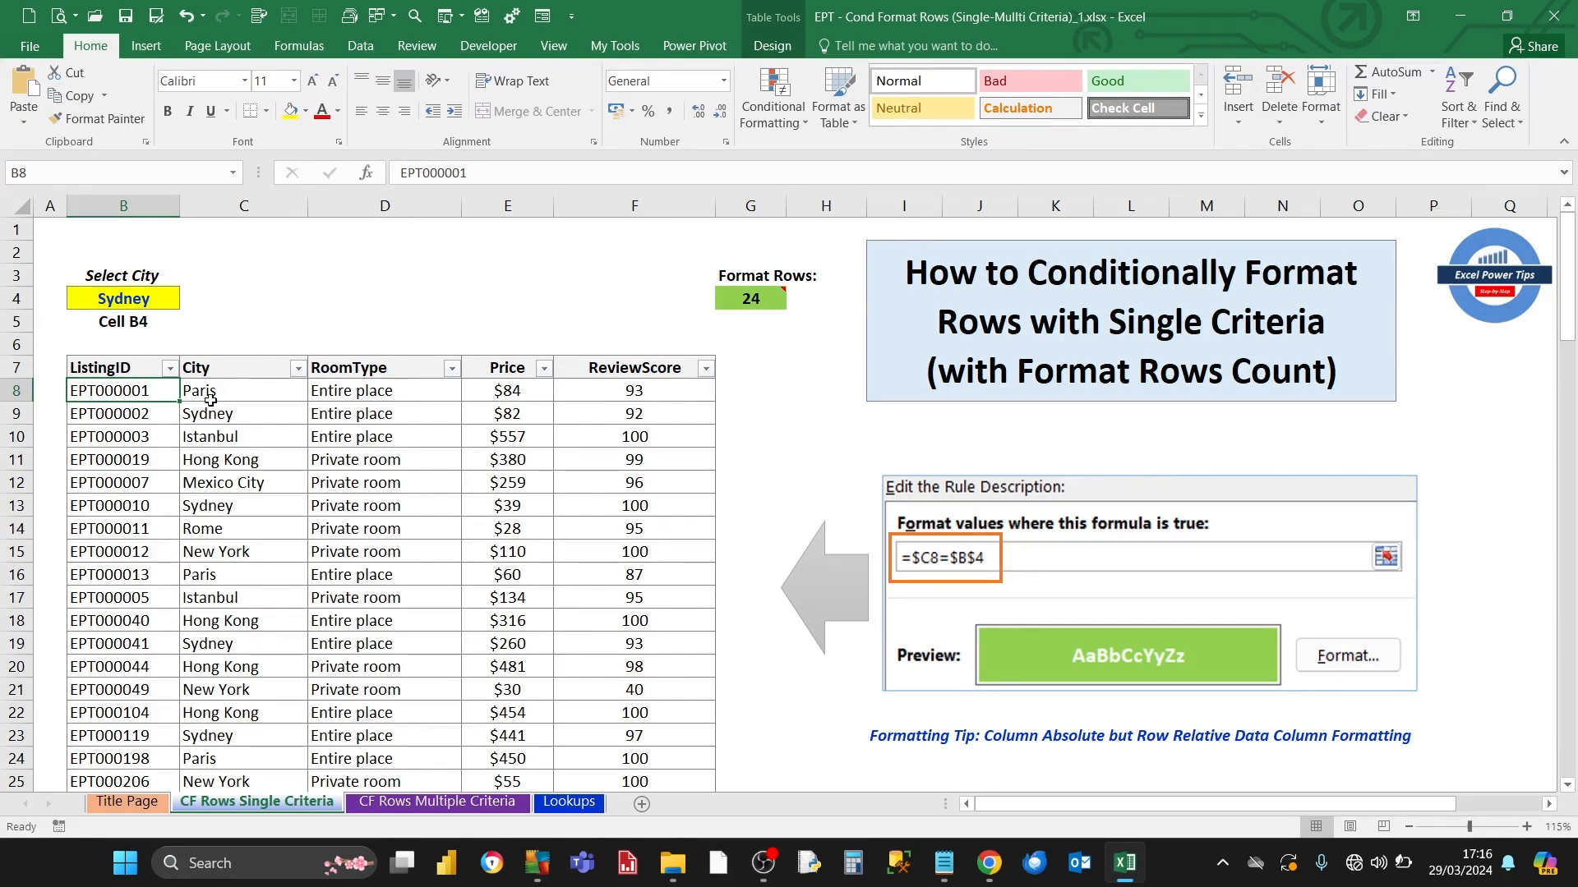
Step: Review the city choices available in B4 of the single-criteria sheet and the City column in the data table
{"action": "left_click", "coordinate": [144, 297]}
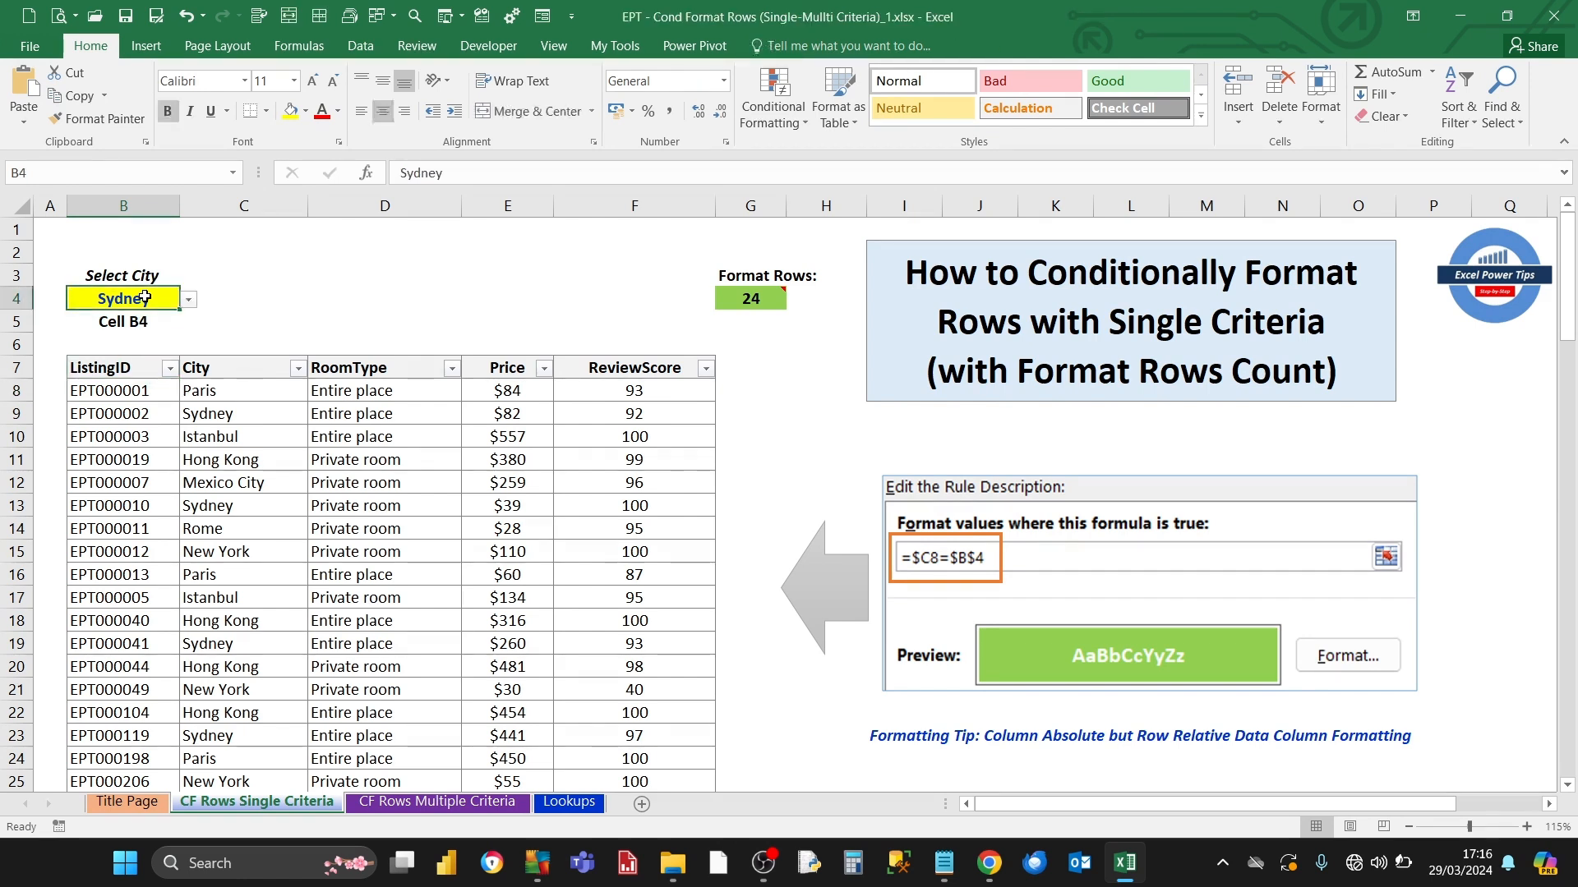
{"action": "left_click", "coordinate": [190, 304]}
{"action": "left_click", "coordinate": [190, 304]}
{"action": "left_click", "coordinate": [190, 304]}
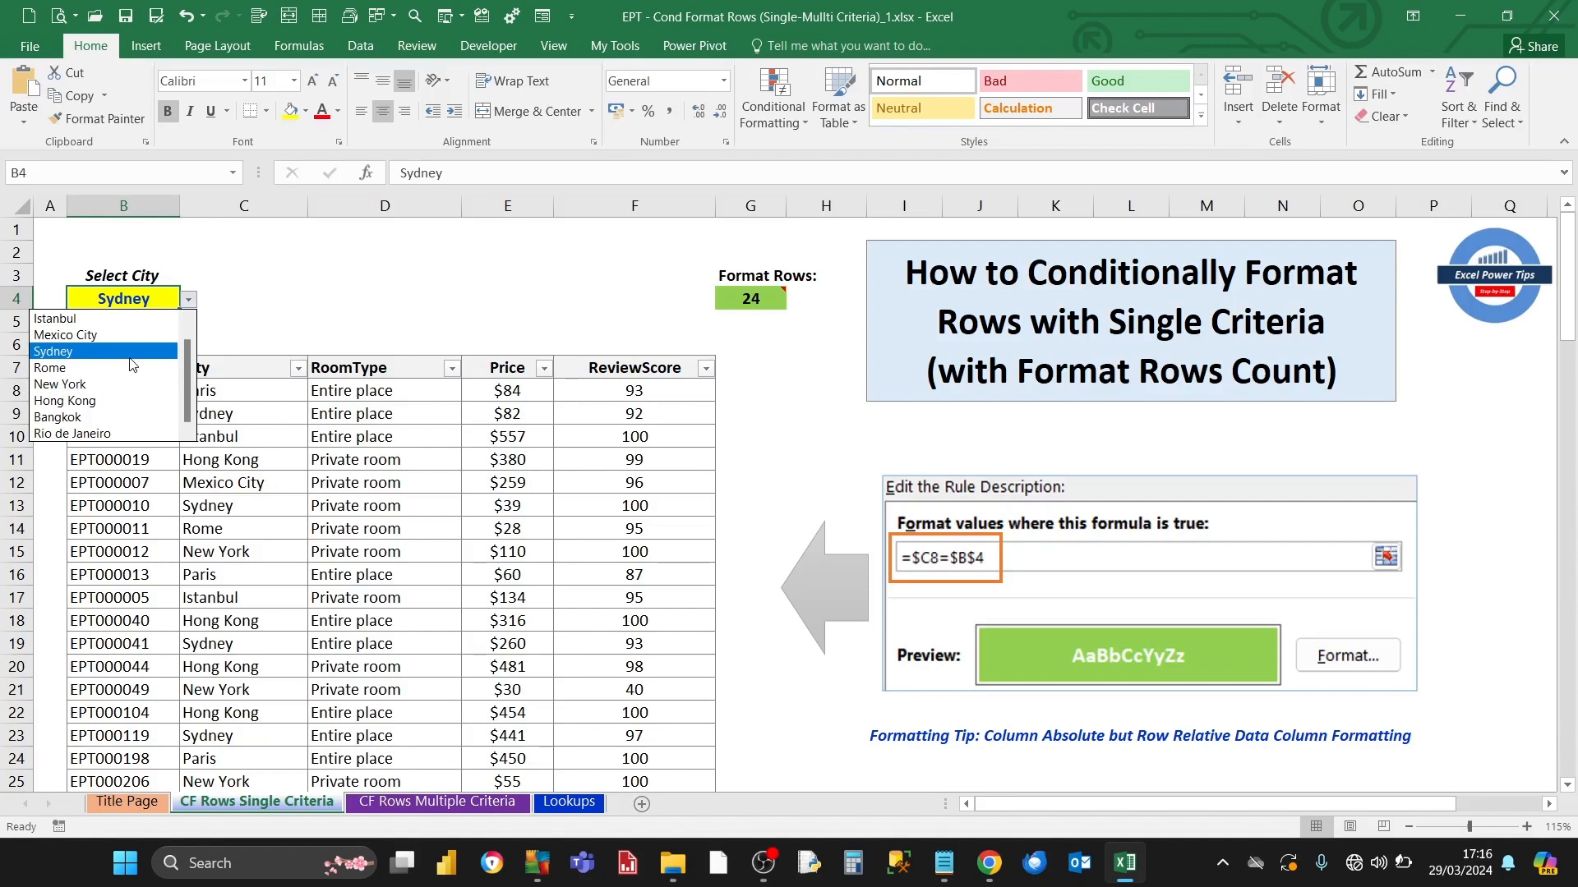
{"action": "left_click", "coordinate": [196, 393]}
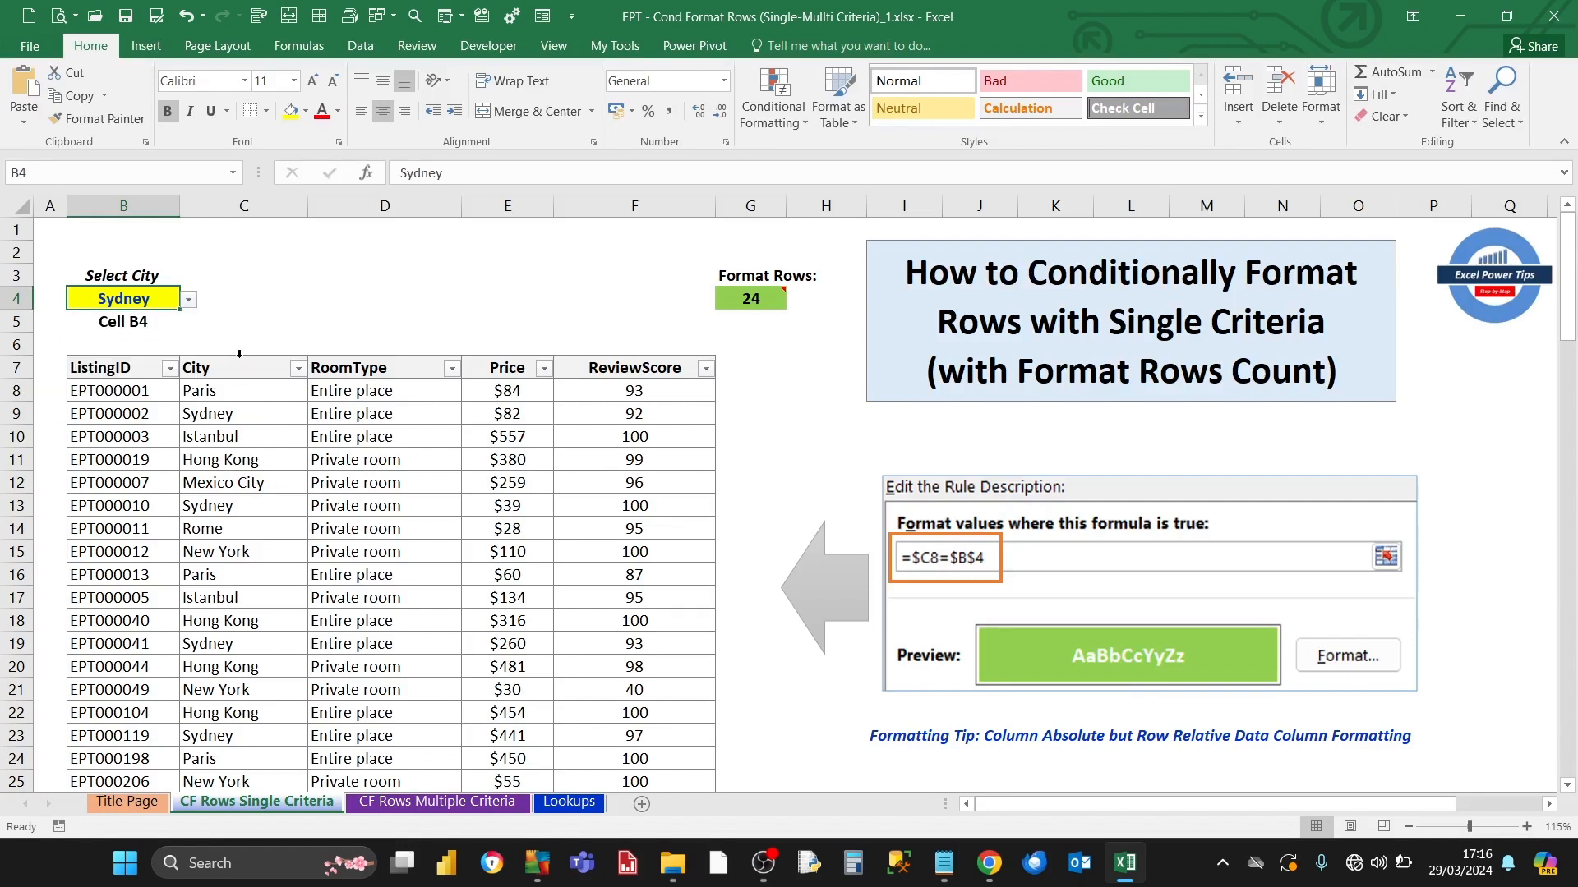
{"action": "left_click", "coordinate": [237, 360]}
{"action": "left_click", "coordinate": [231, 391]}
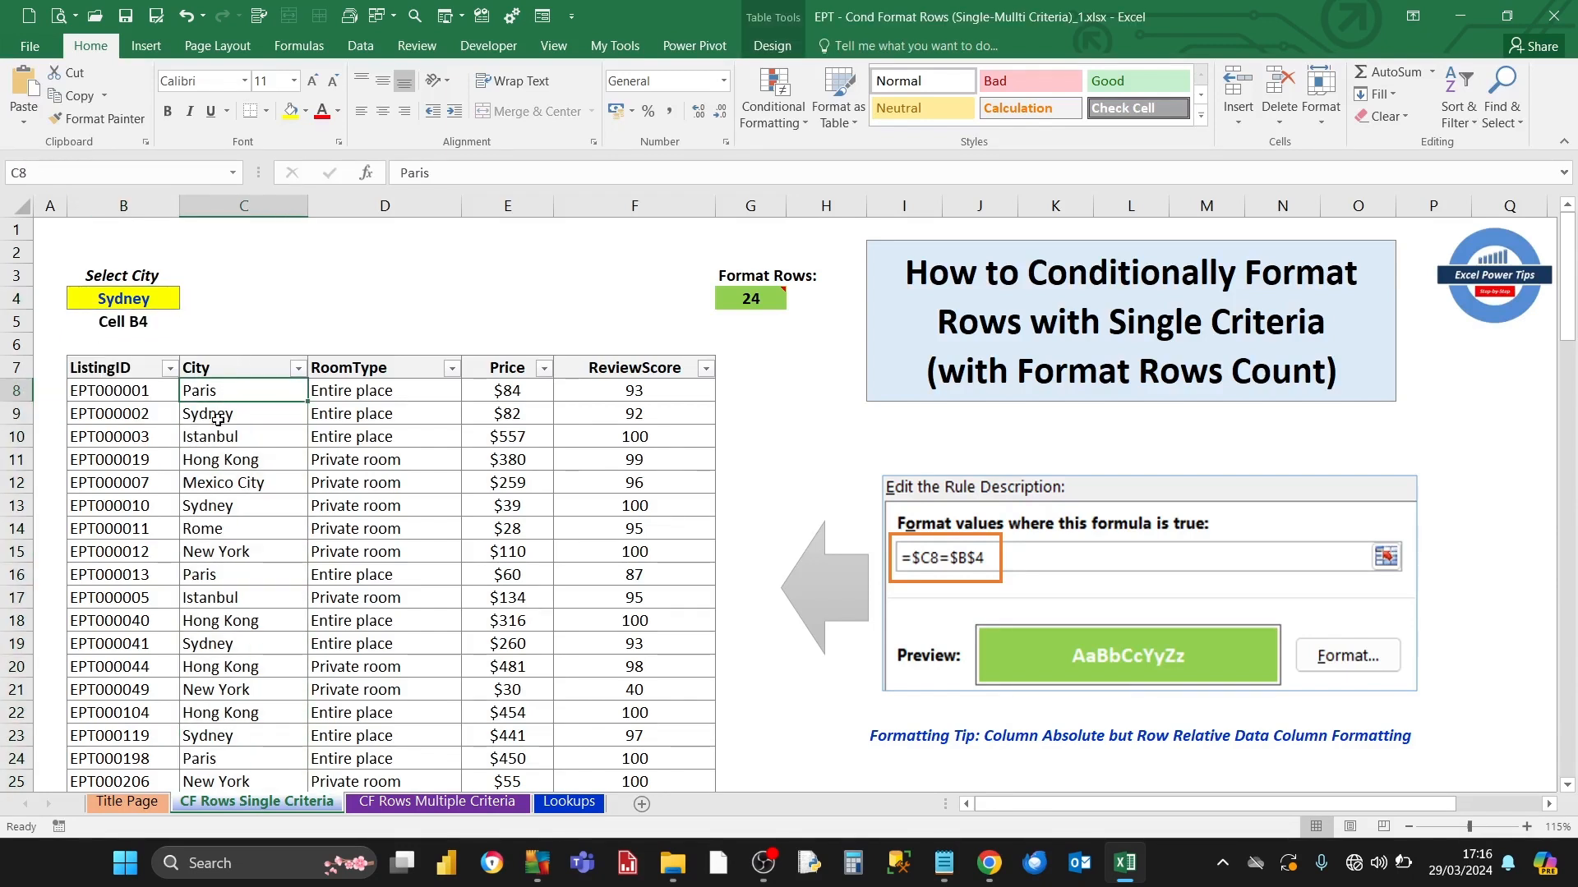
Step: Select all data rows of the table and create a new conditional formatting rule that uses a formula
{"action": "left_click", "coordinate": [106, 396]}
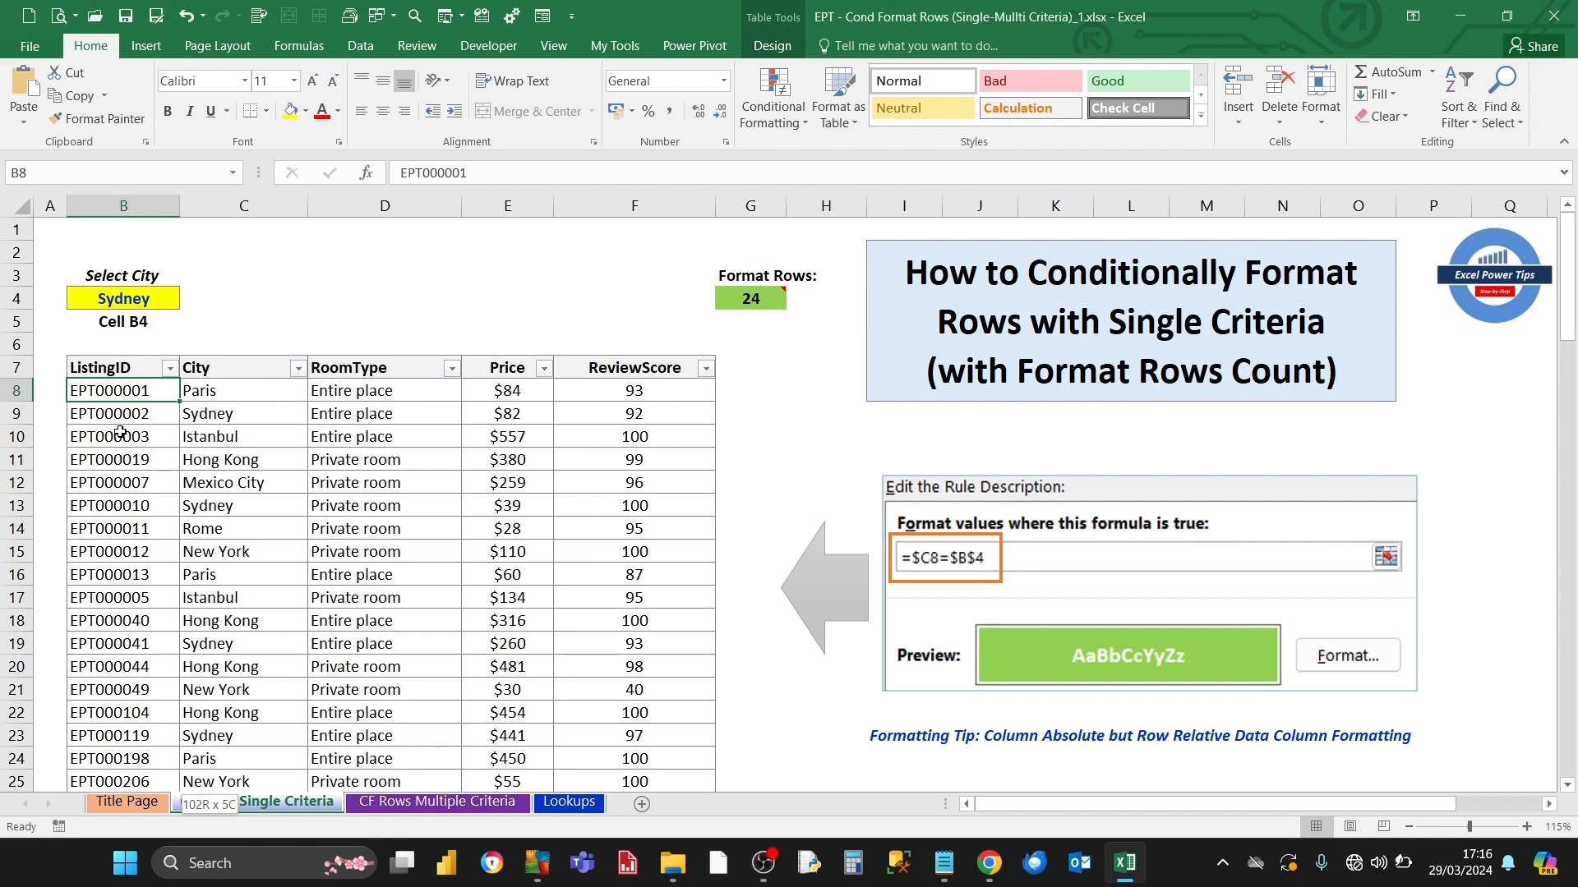
{"action": "key", "text": "ctrl+shift+Down"}
{"action": "key", "text": "ctrl+shift+Right"}
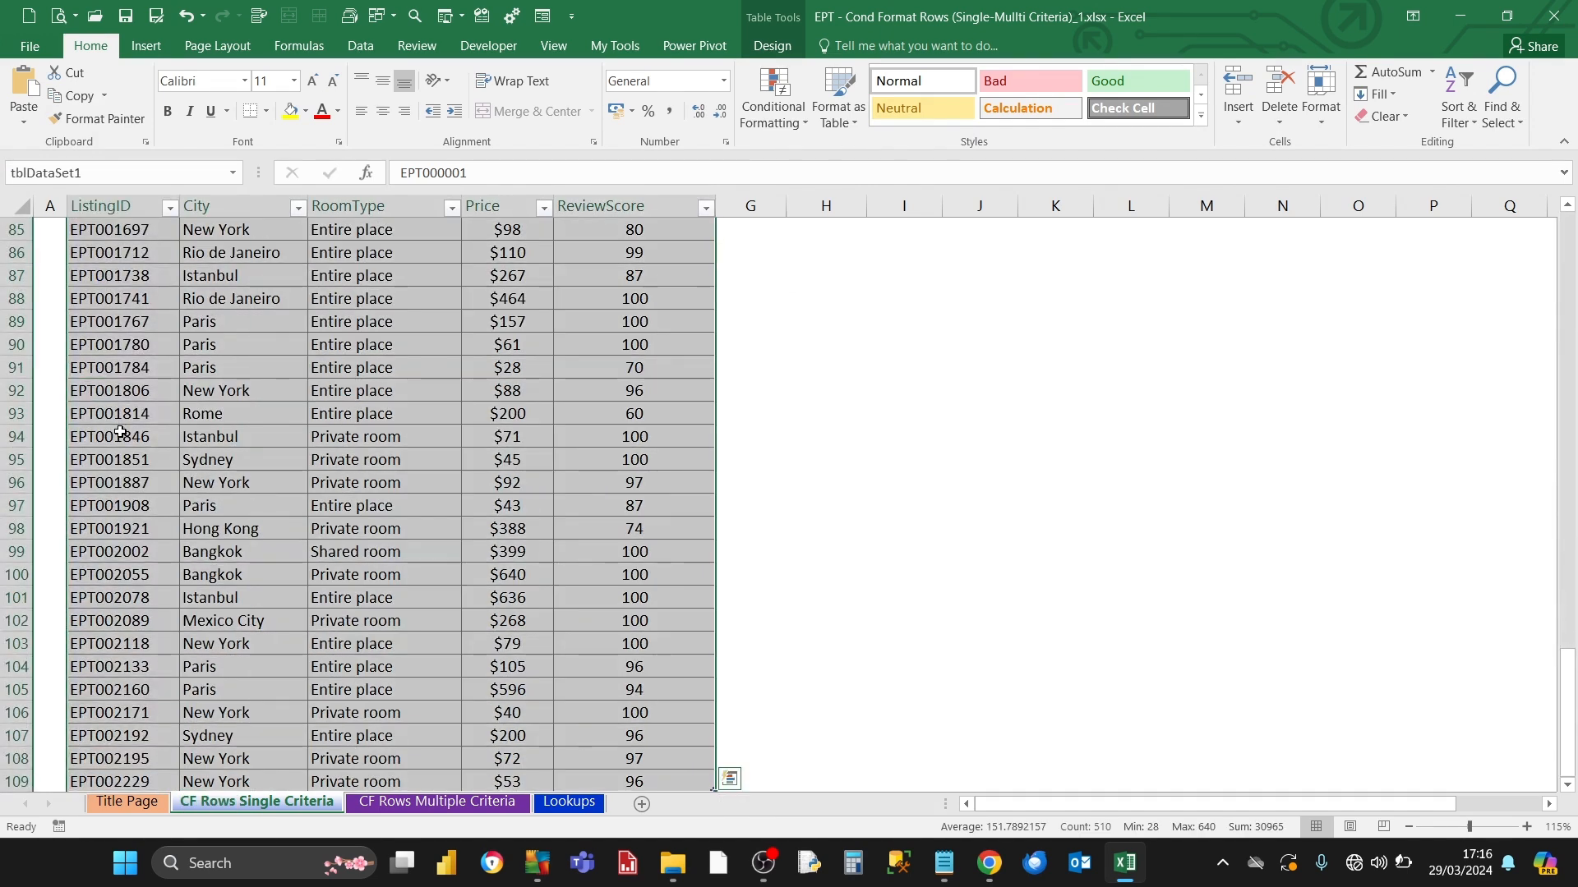
{"action": "left_click_drag", "start_coordinate": [1569, 689], "coordinate": [1568, 215]}
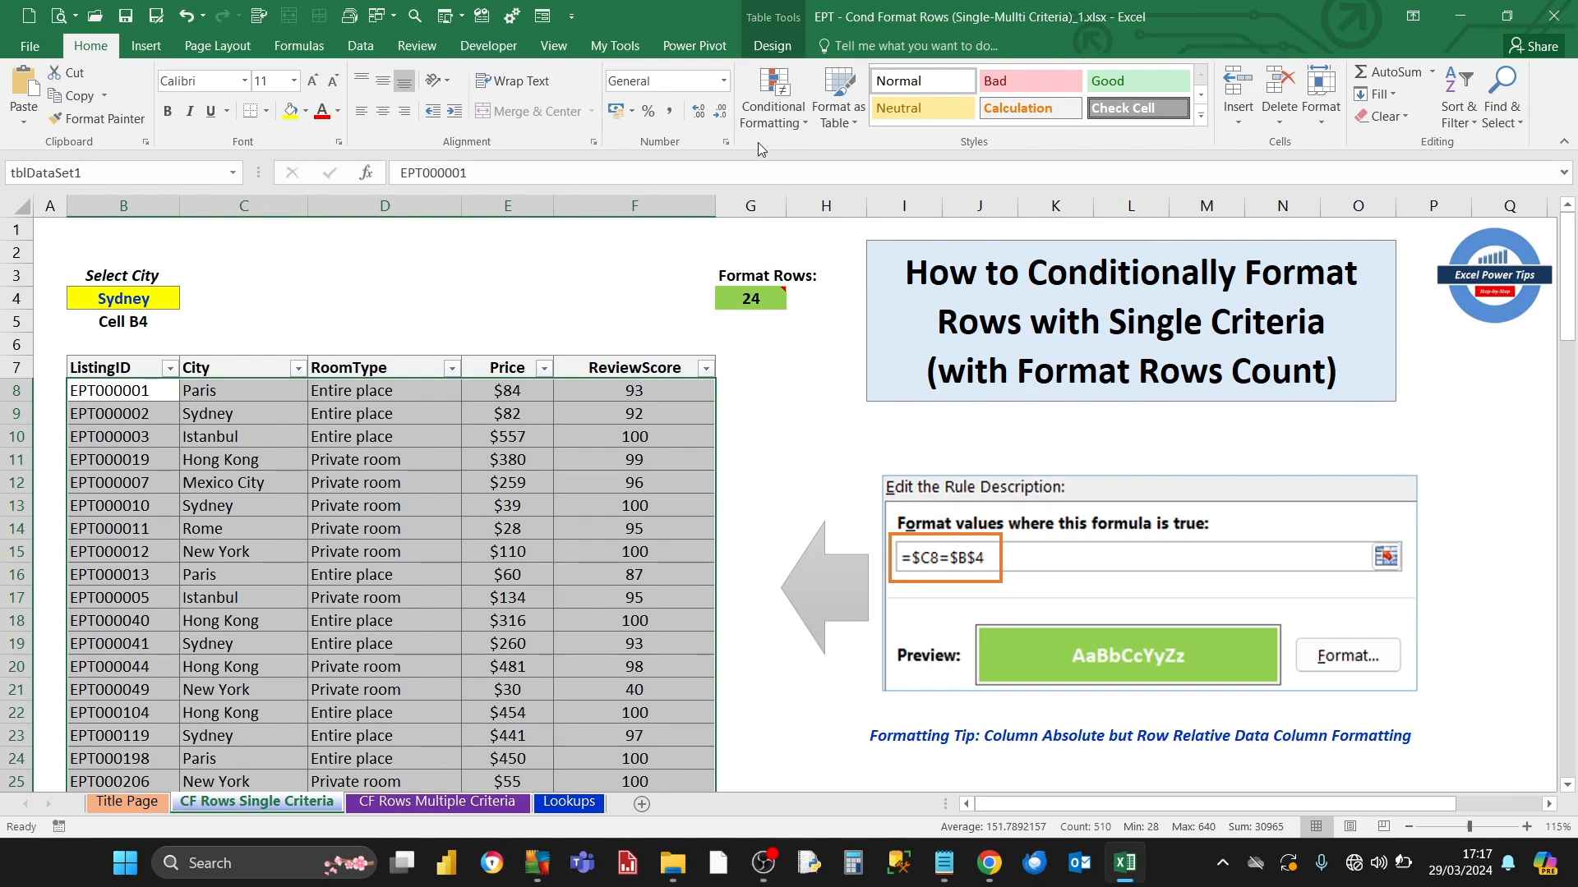
{"action": "left_click", "coordinate": [778, 125]}
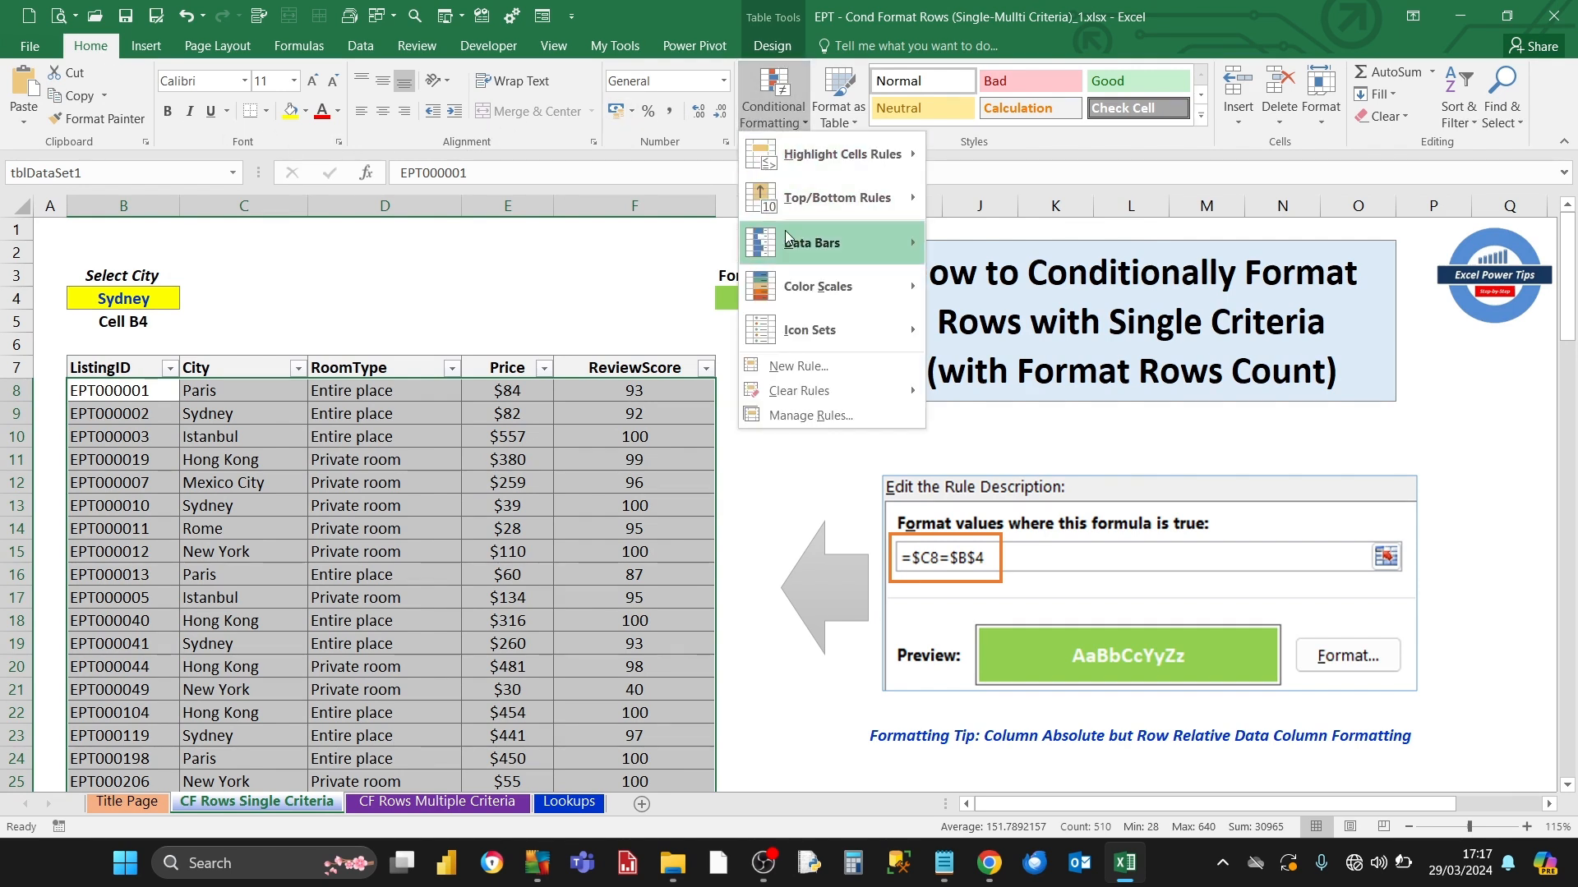
{"action": "left_click", "coordinate": [783, 369]}
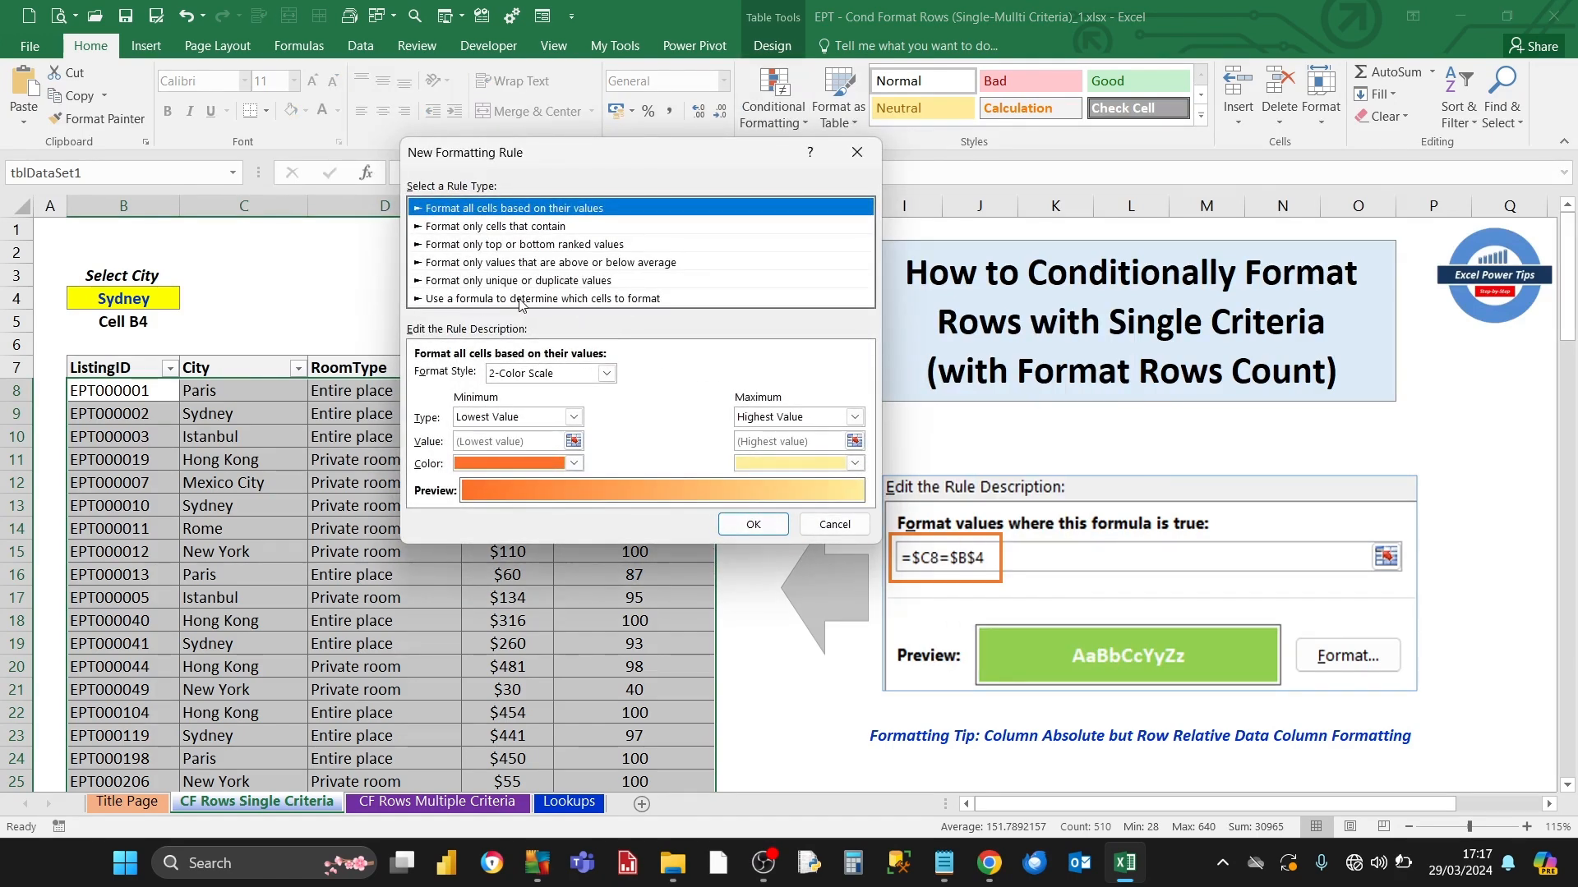
{"action": "left_click", "coordinate": [560, 300]}
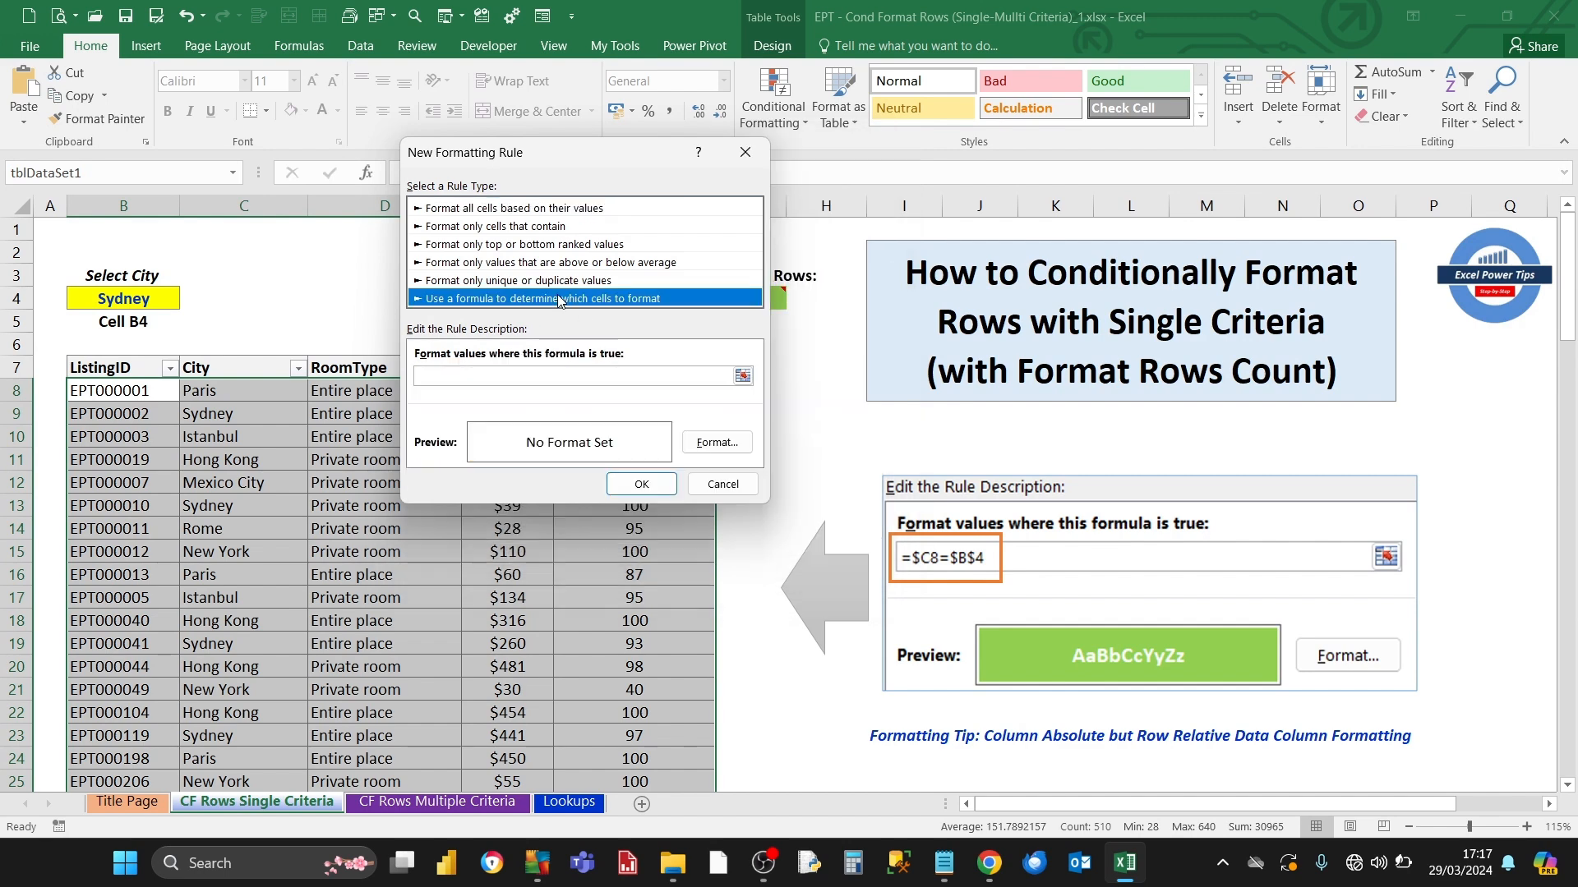
Step: Enter the rule formula =$C8=$B$4 to compare each row's city with the selected city
{"action": "left_click", "coordinate": [479, 374]}
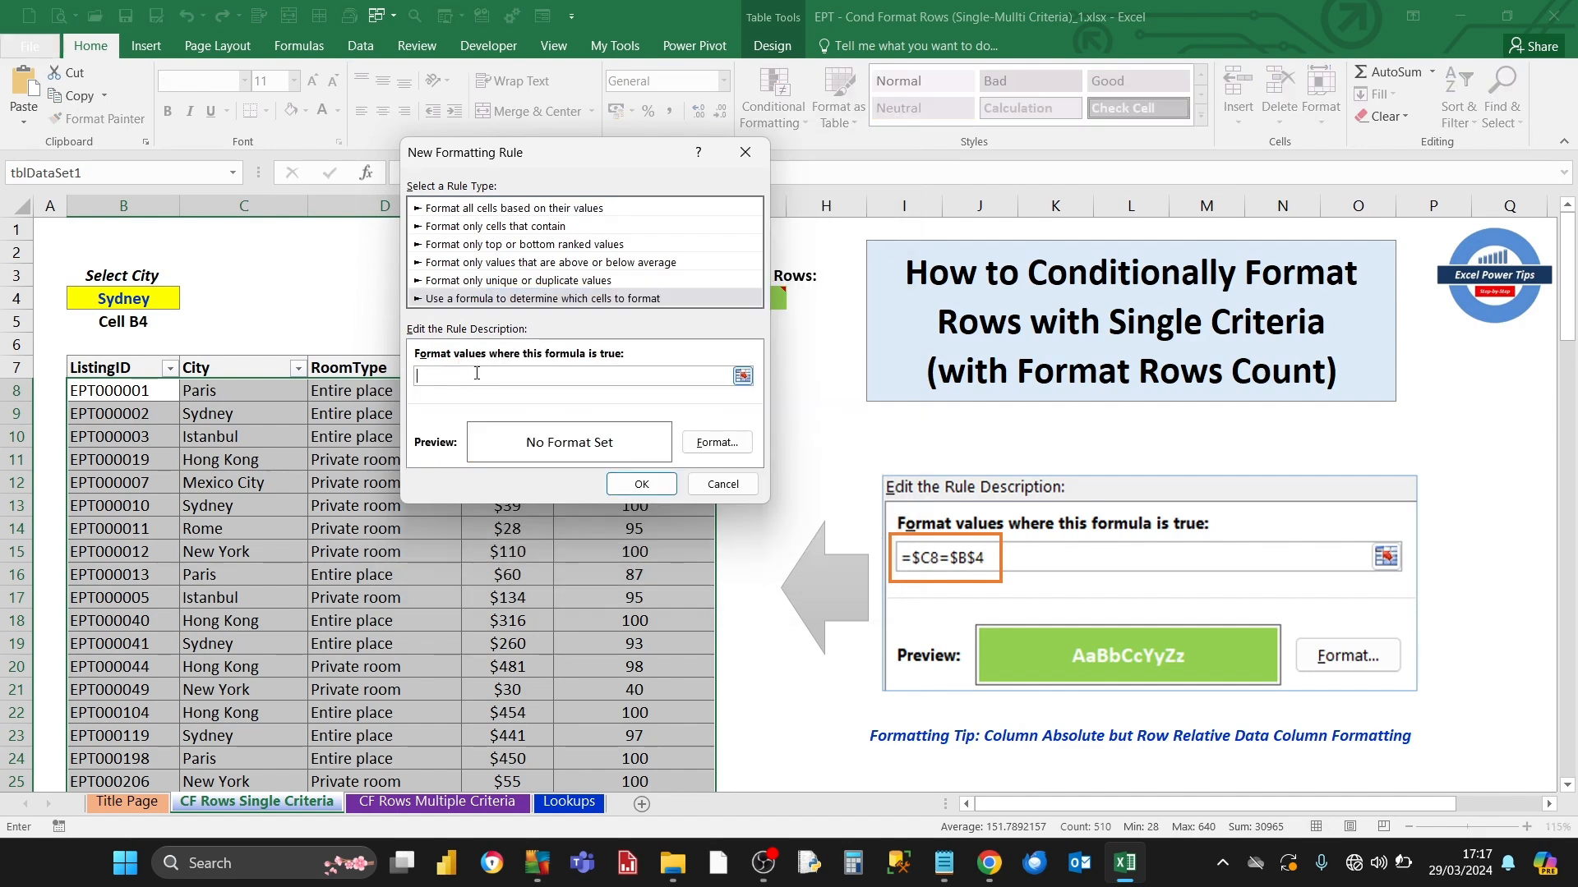
{"action": "type", "text": "=$C8="}
{"action": "left_click", "coordinate": [742, 375]}
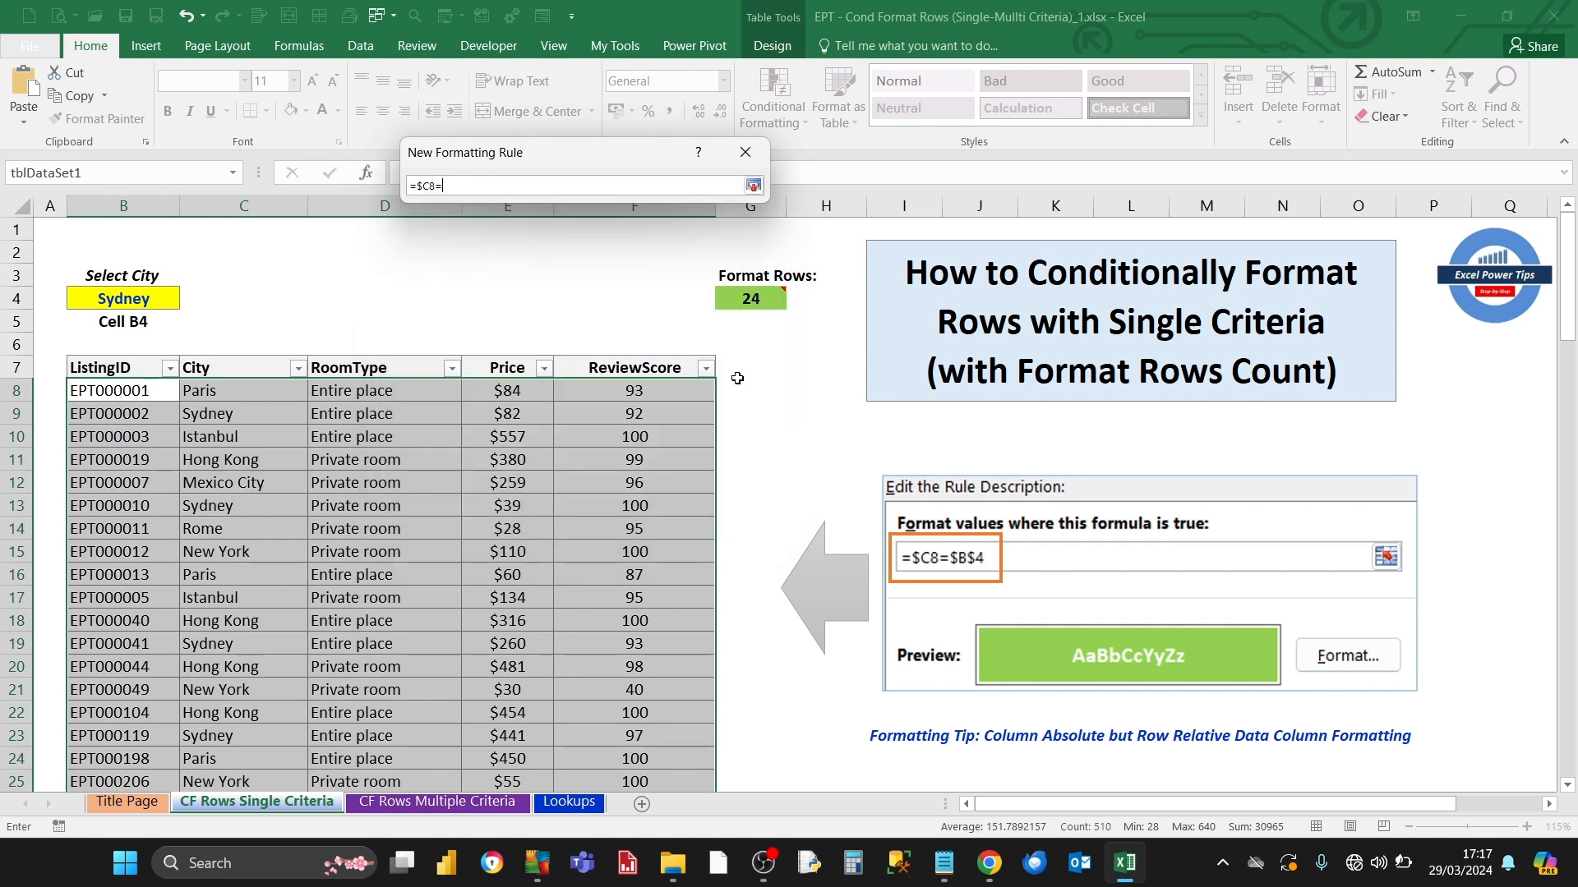
{"action": "left_click", "coordinate": [122, 303]}
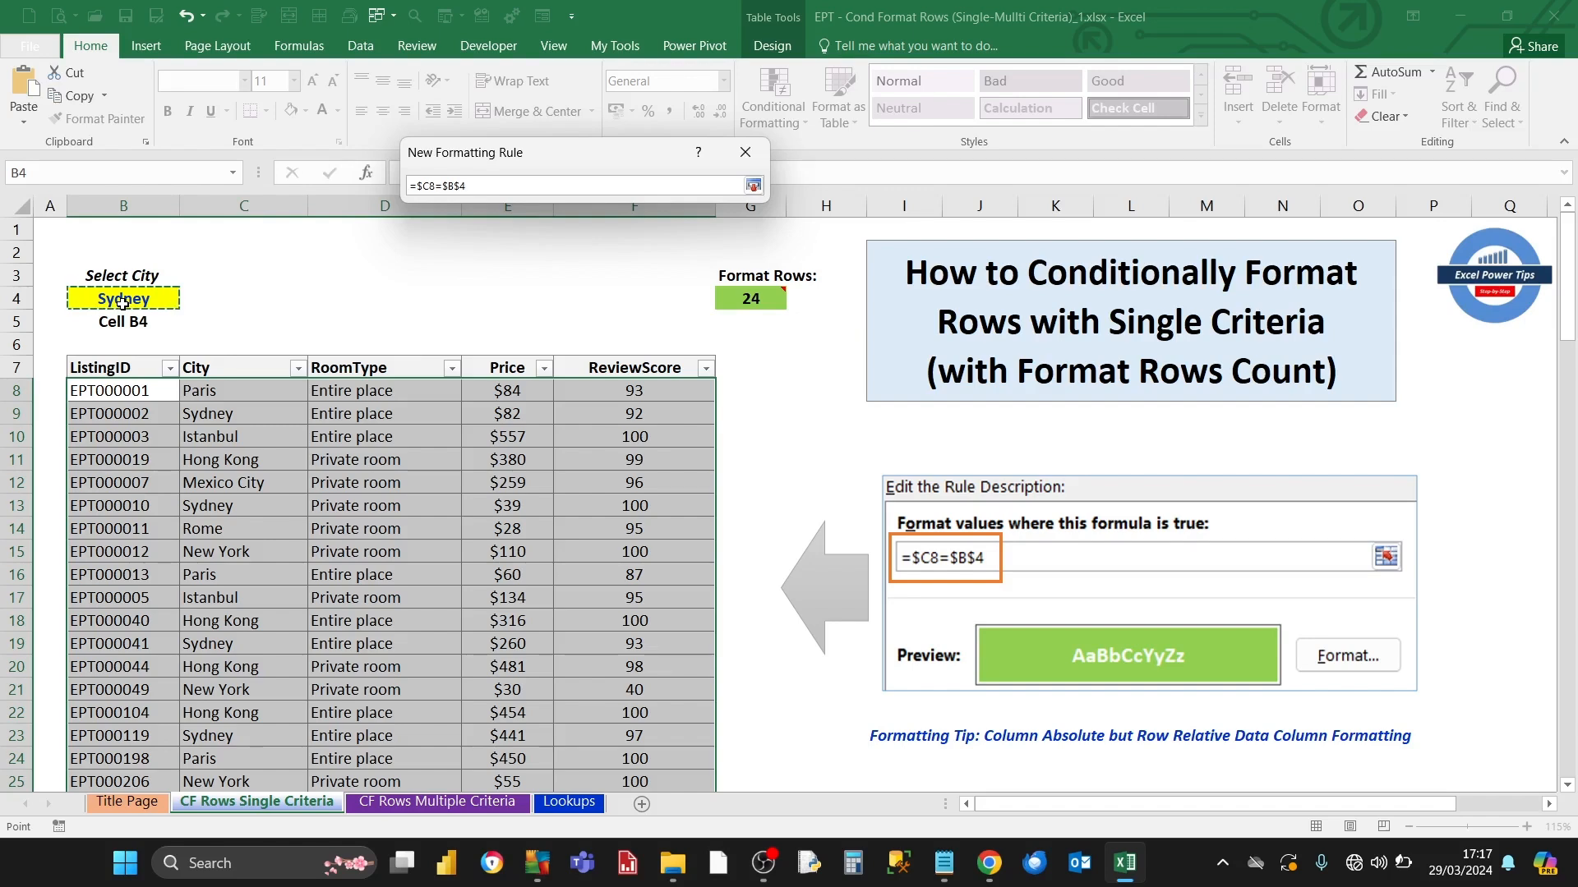
{"action": "left_click", "coordinate": [754, 185]}
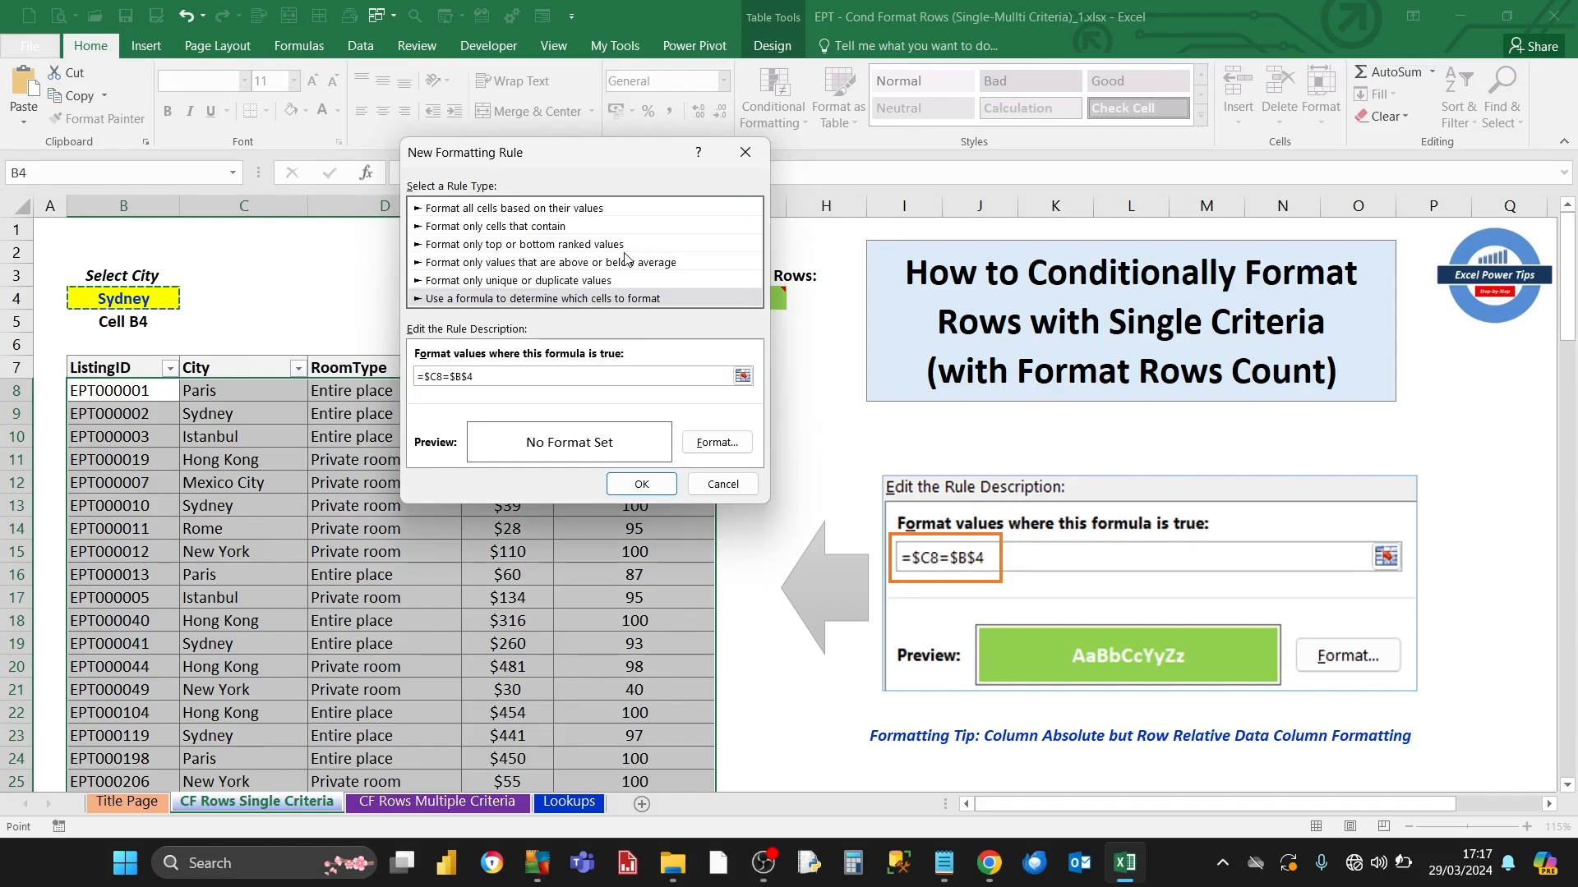
{"action": "left_click_drag", "start_coordinate": [571, 156], "coordinate": [674, 156]}
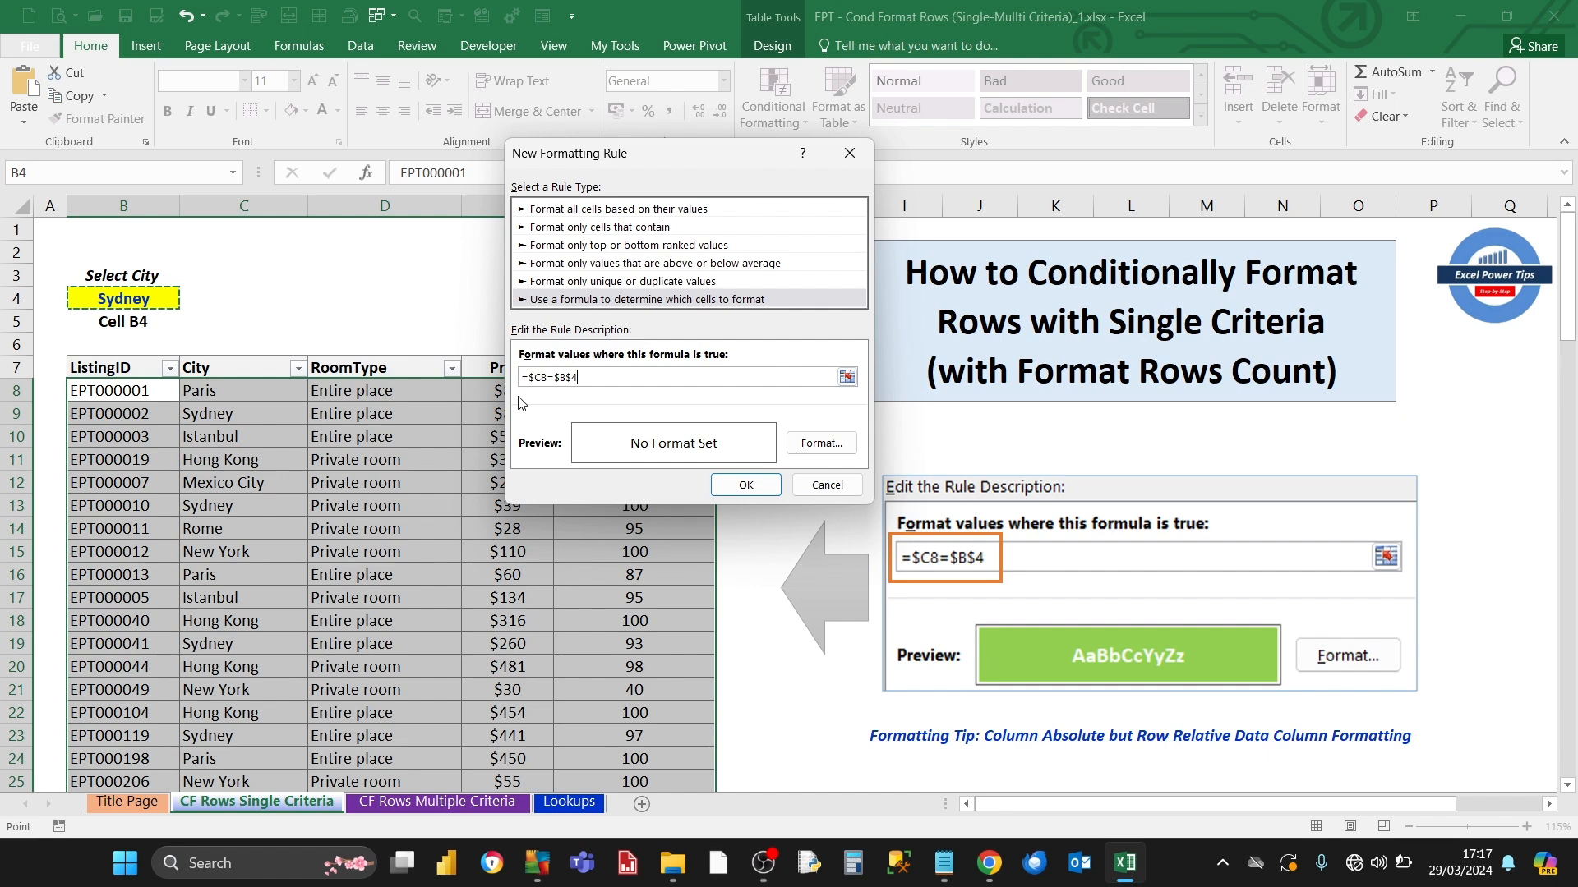
Step: Set the rule's font format to bold with white text
{"action": "left_click", "coordinate": [814, 445]}
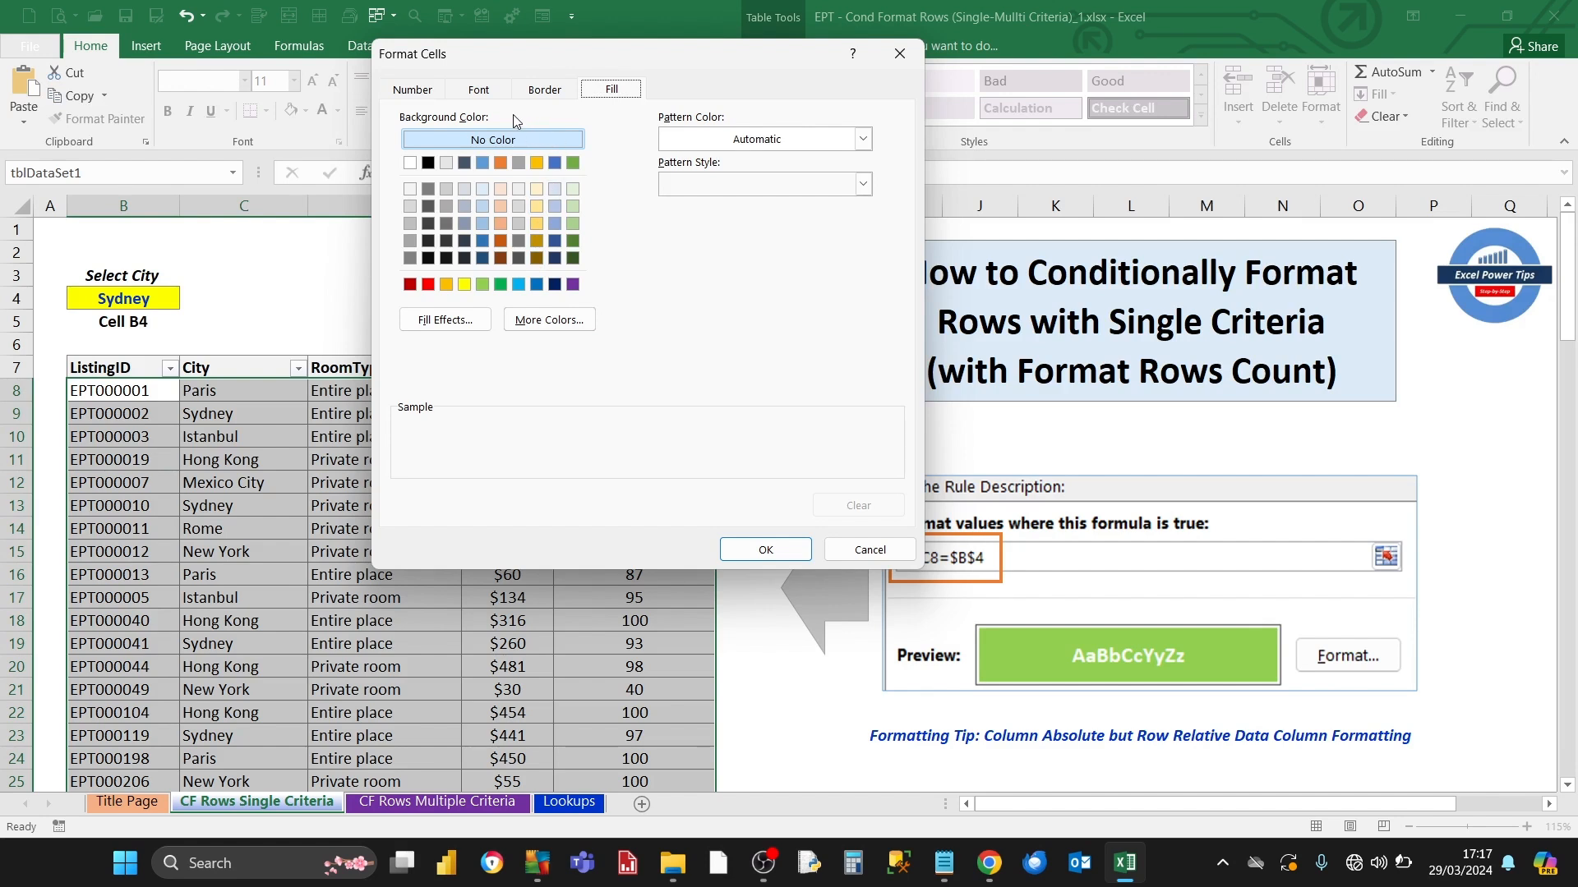
{"action": "left_click", "coordinate": [481, 91]}
{"action": "left_click", "coordinate": [640, 186]}
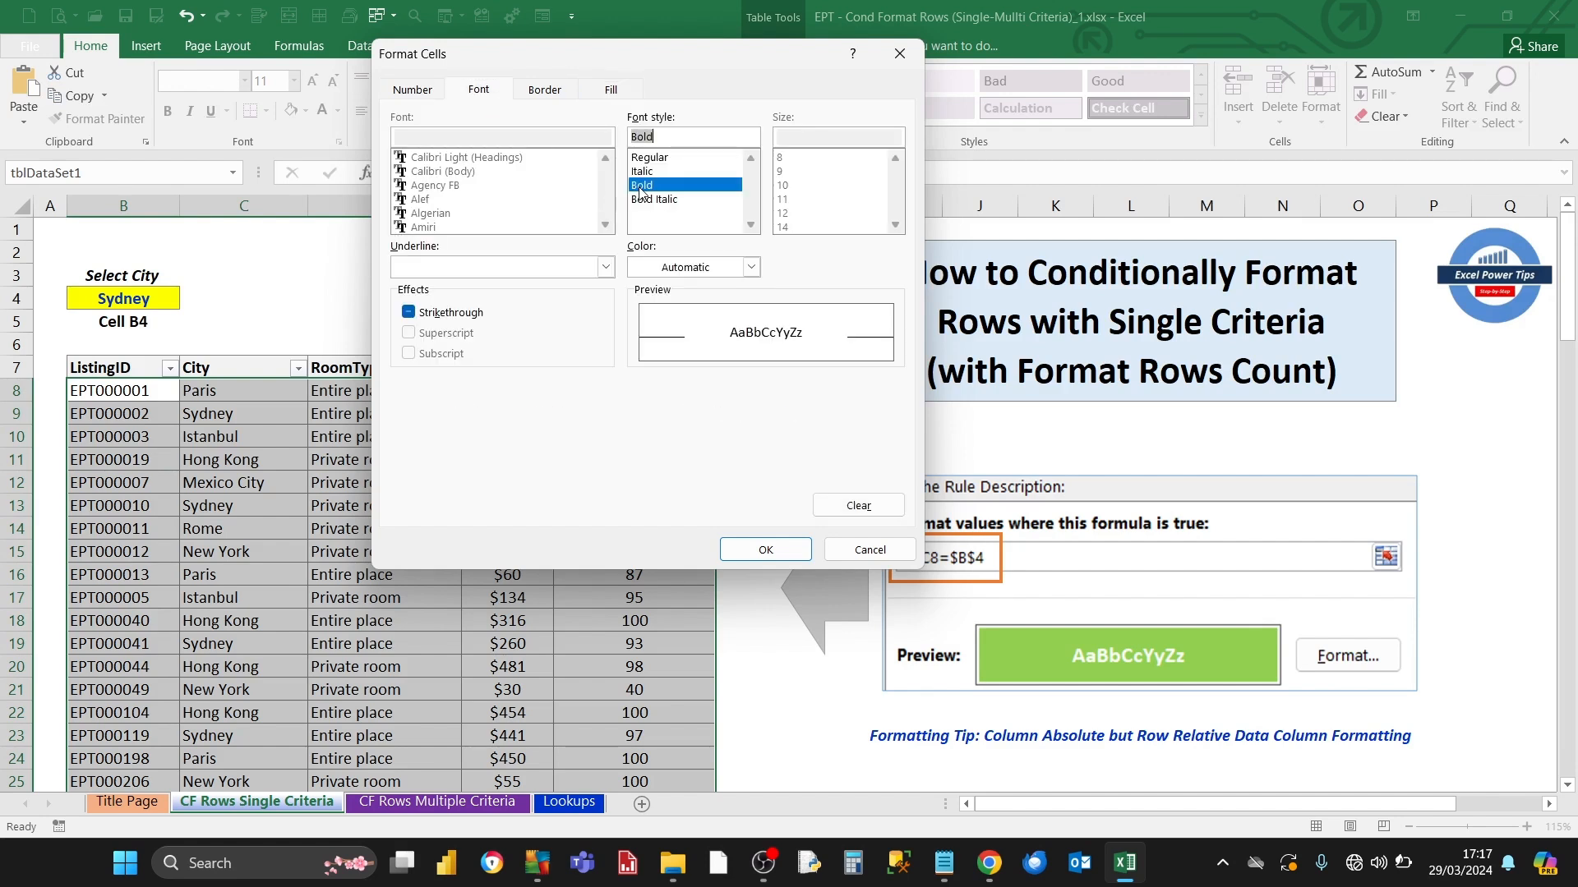
{"action": "left_click", "coordinate": [751, 268]}
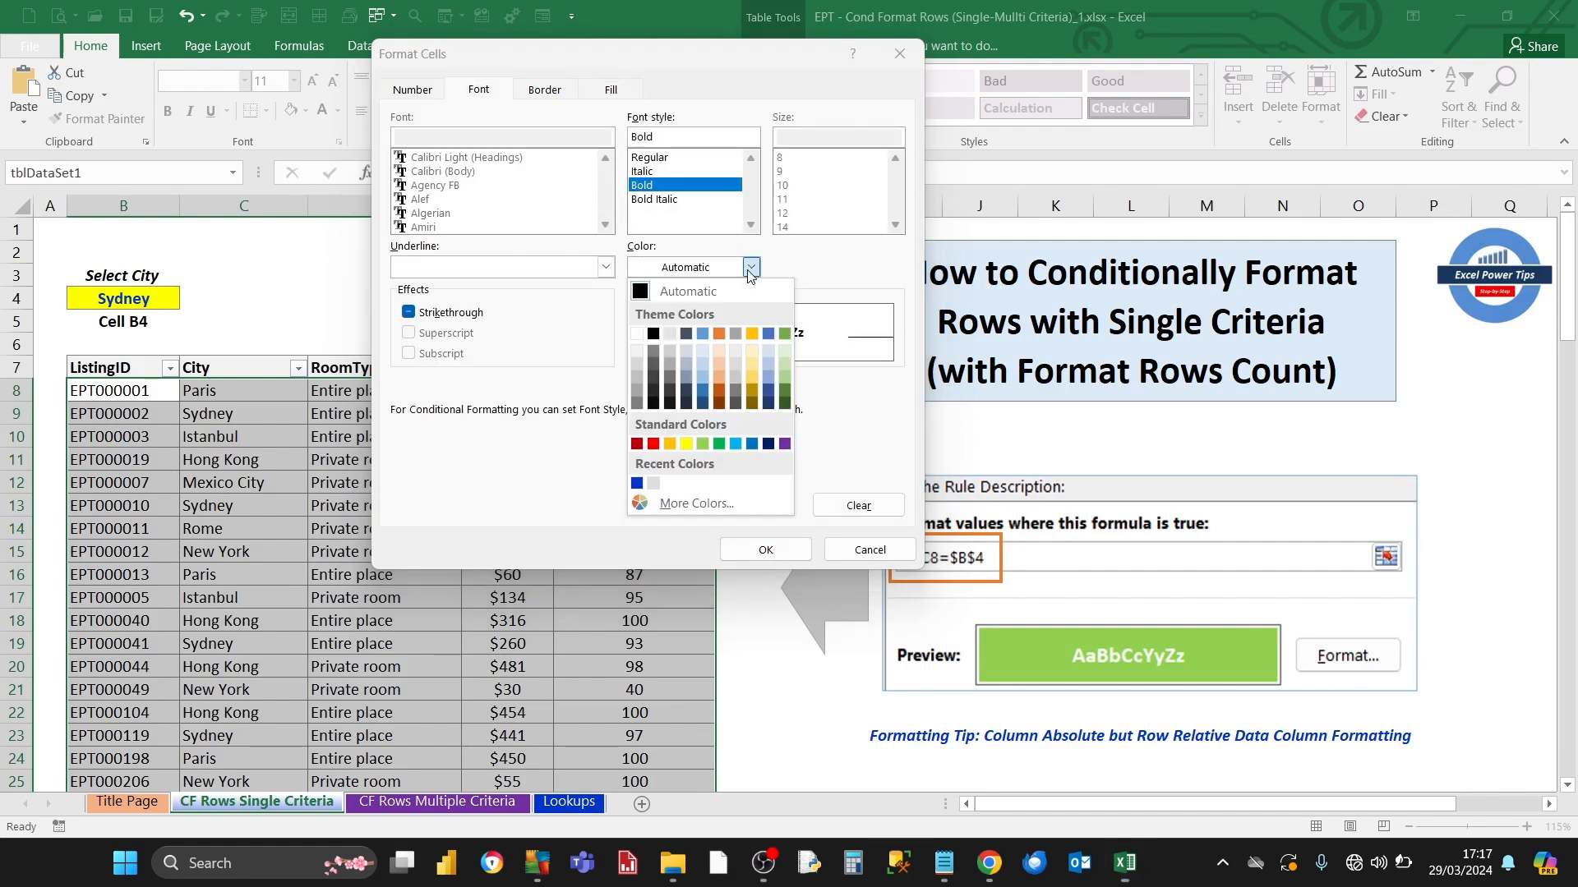
{"action": "left_click", "coordinate": [638, 334]}
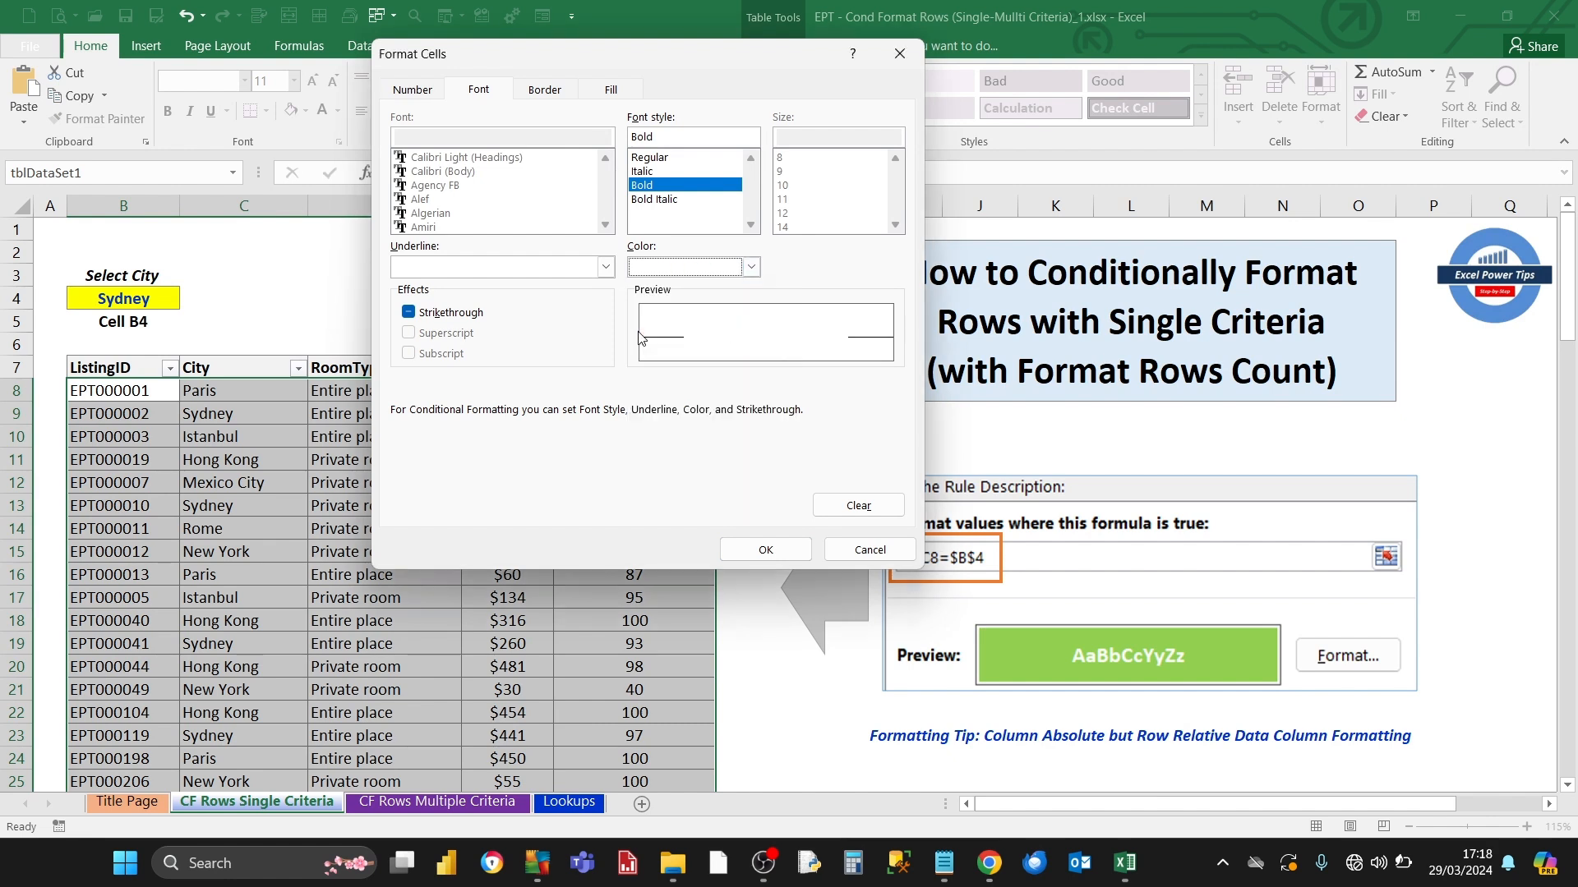
Step: Give the rule a light green fill and apply it to the selected table rows
{"action": "left_click", "coordinate": [613, 97]}
{"action": "left_click", "coordinate": [483, 283]}
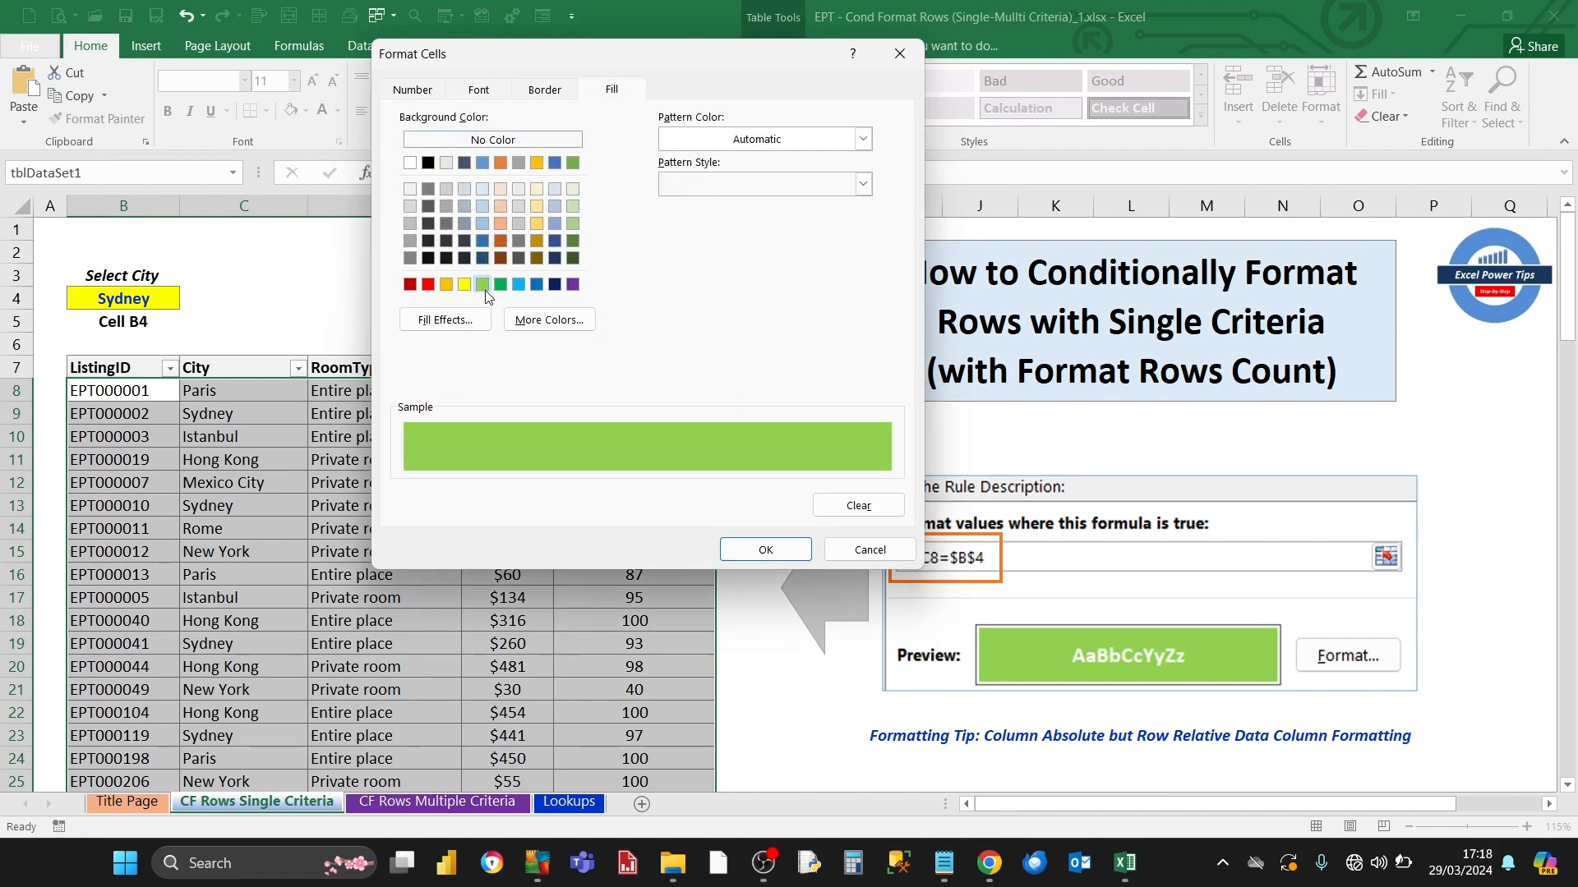
{"action": "left_click", "coordinate": [770, 552]}
{"action": "left_click", "coordinate": [748, 487]}
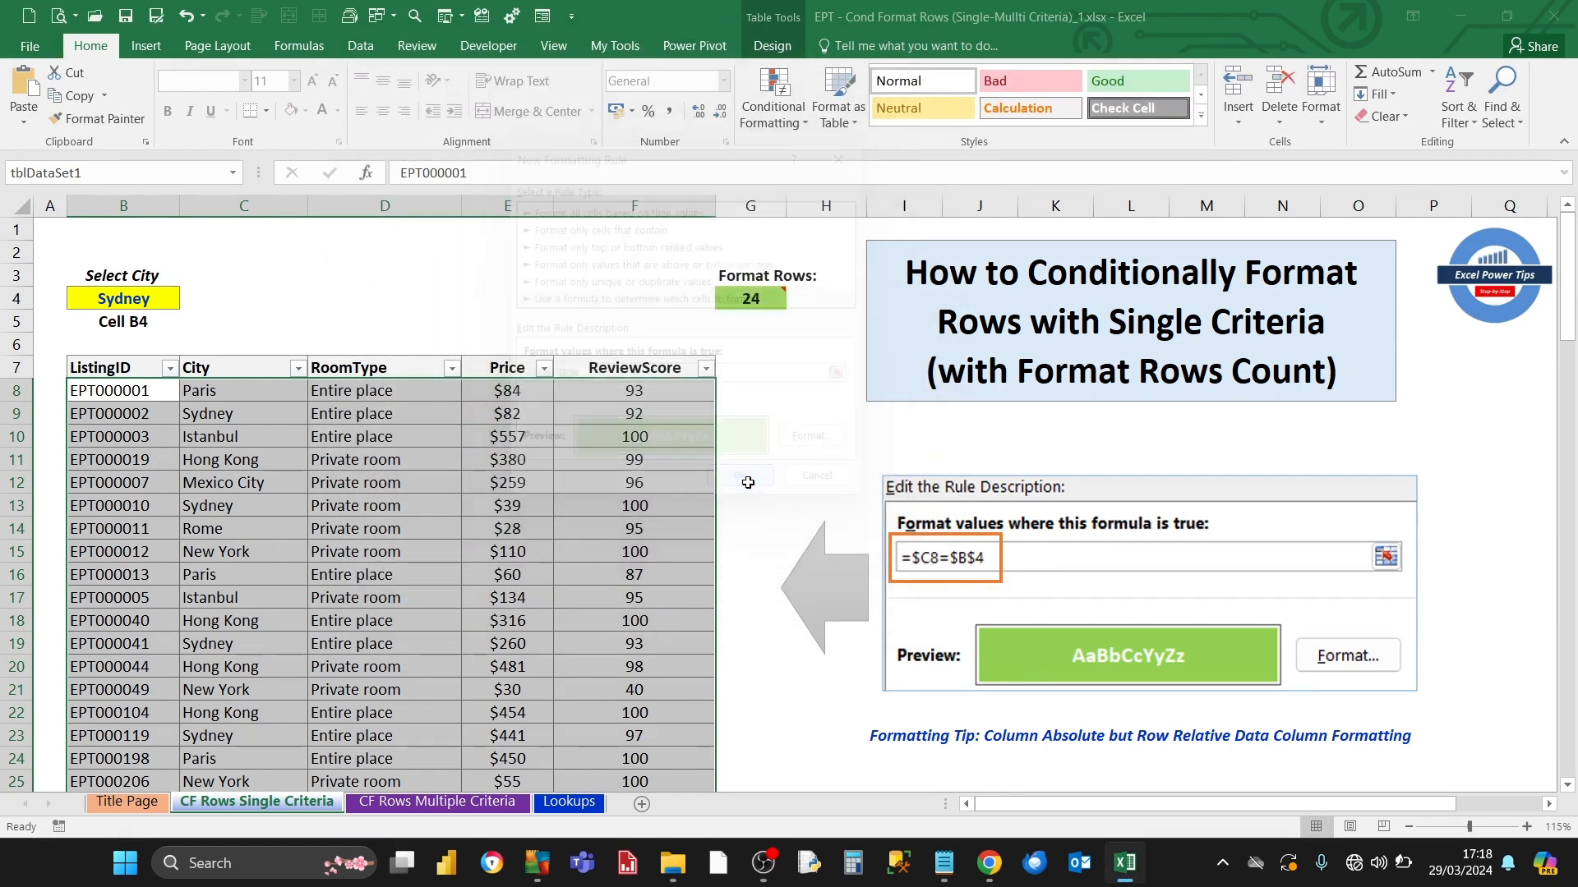
{"action": "left_click", "coordinate": [336, 430]}
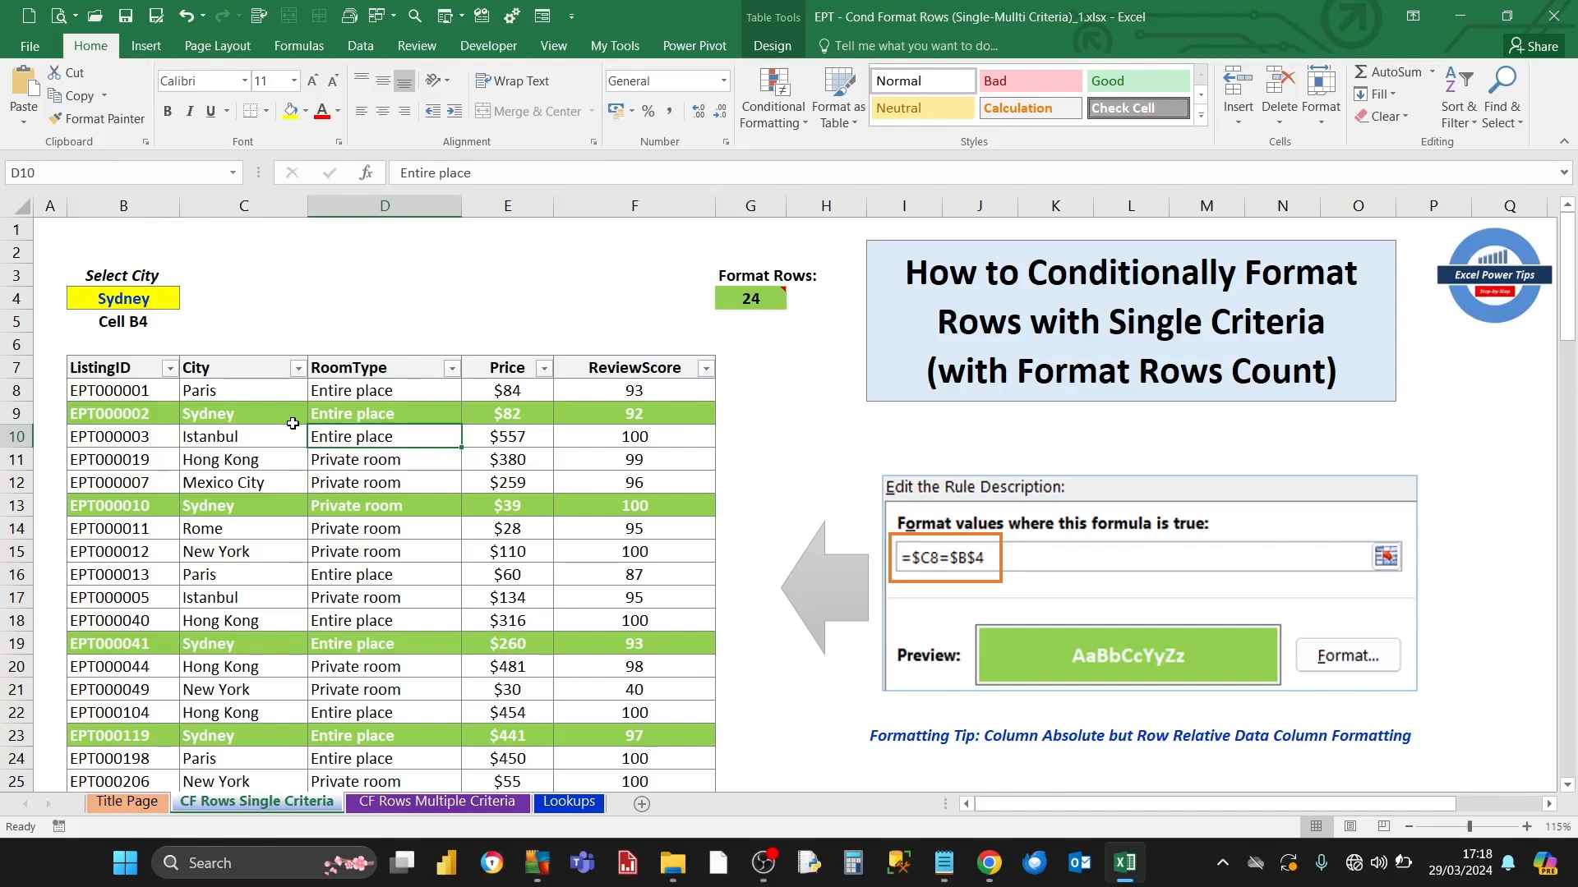
Step: Test the row highlighting with Istanbul and Hong Kong as the city in B4, and inspect the row-count formula in G4
{"action": "left_click", "coordinate": [113, 294]}
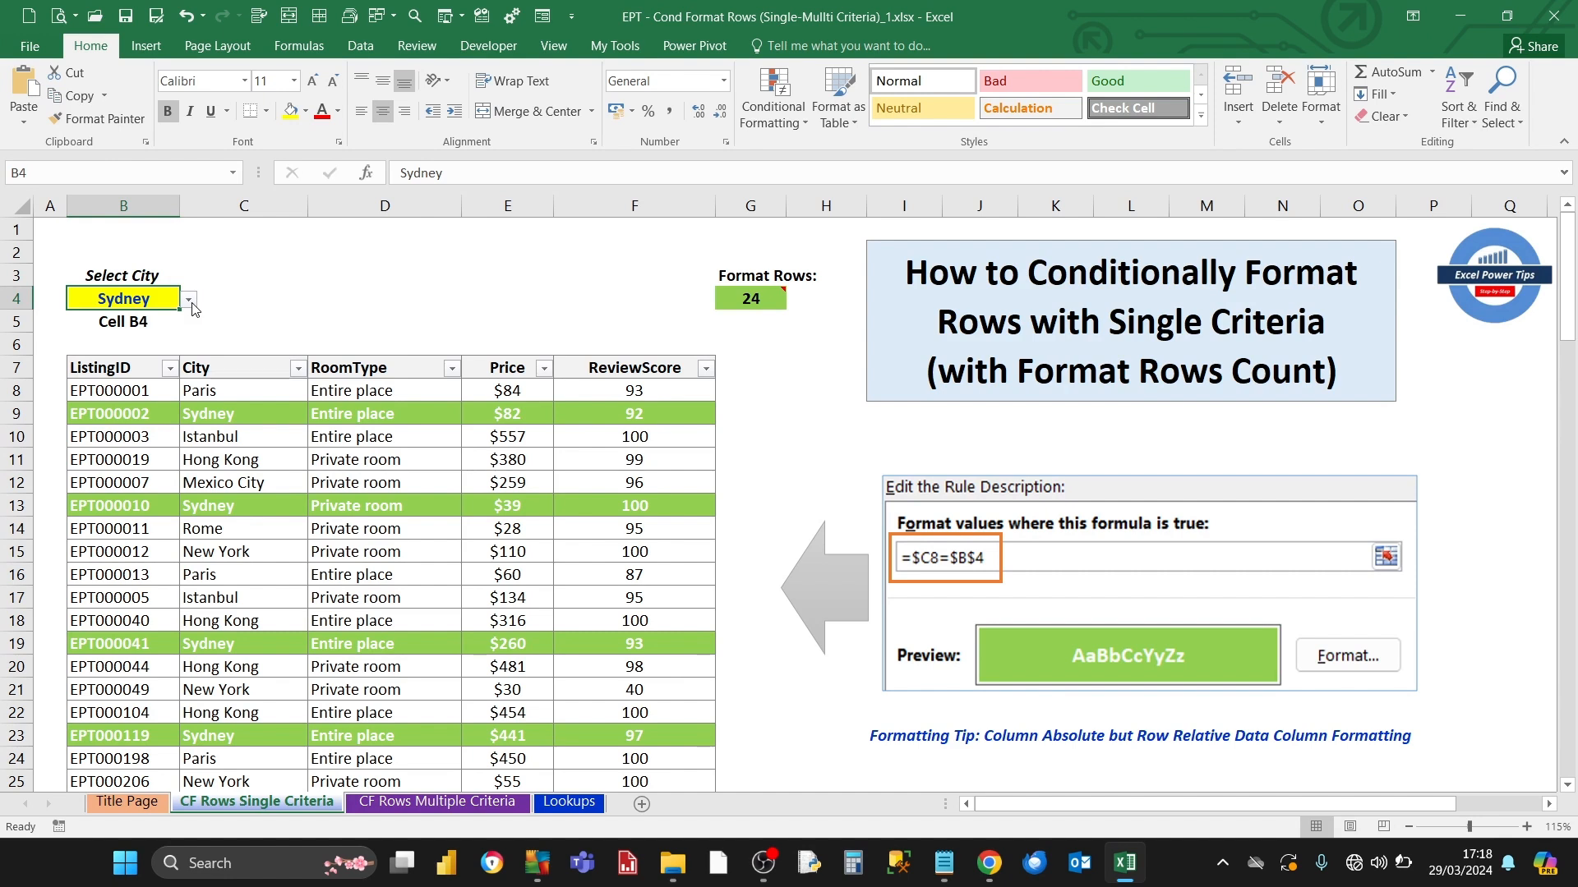
{"action": "left_click", "coordinate": [191, 305]}
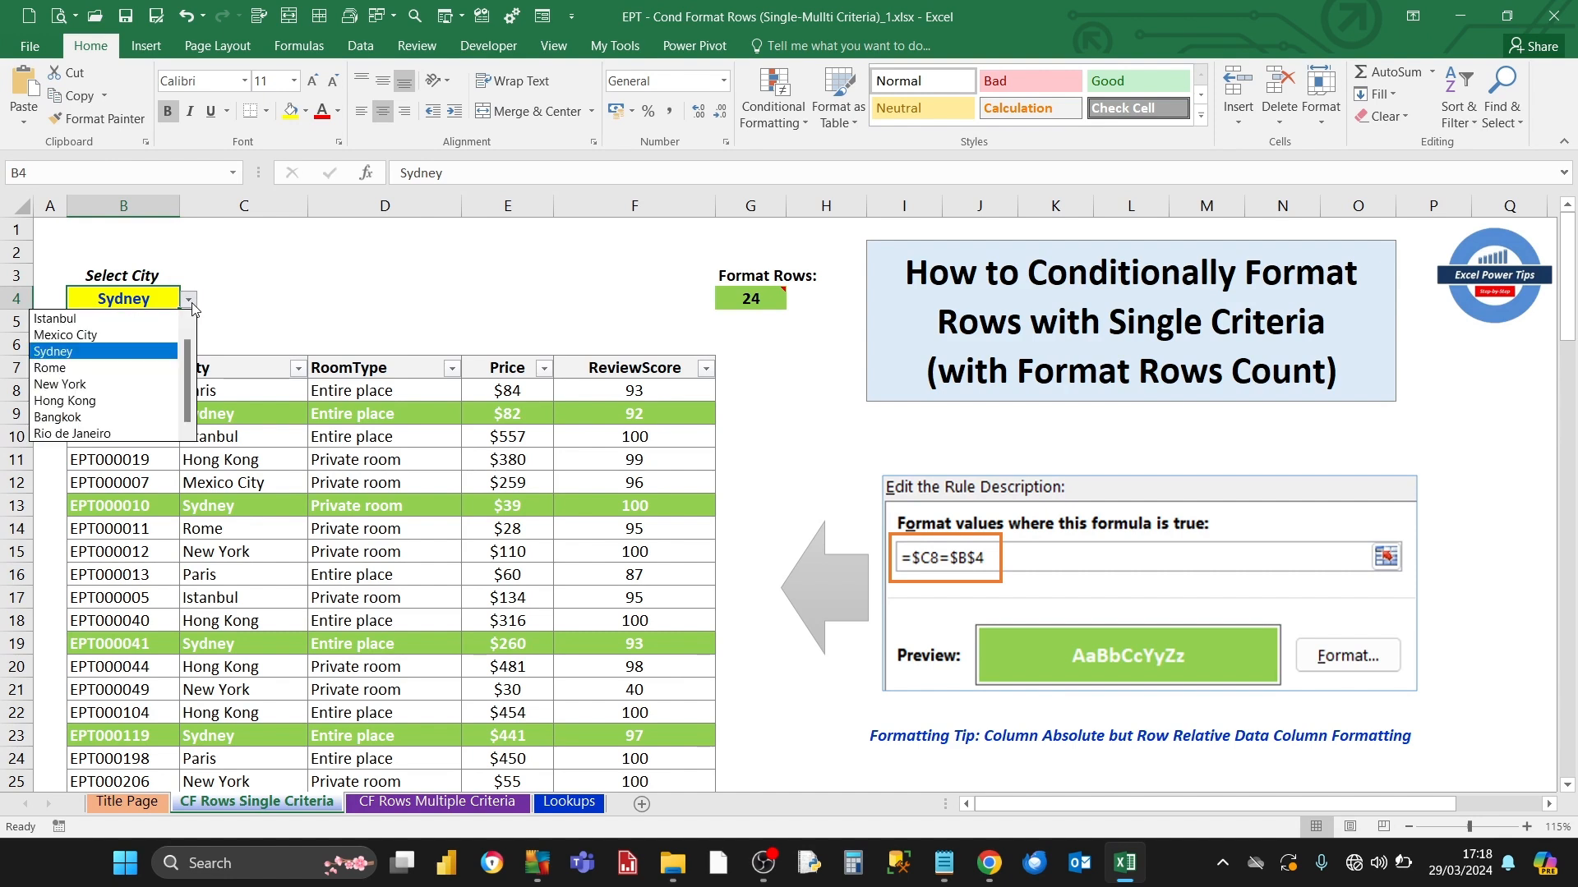
{"action": "left_click", "coordinate": [120, 329]}
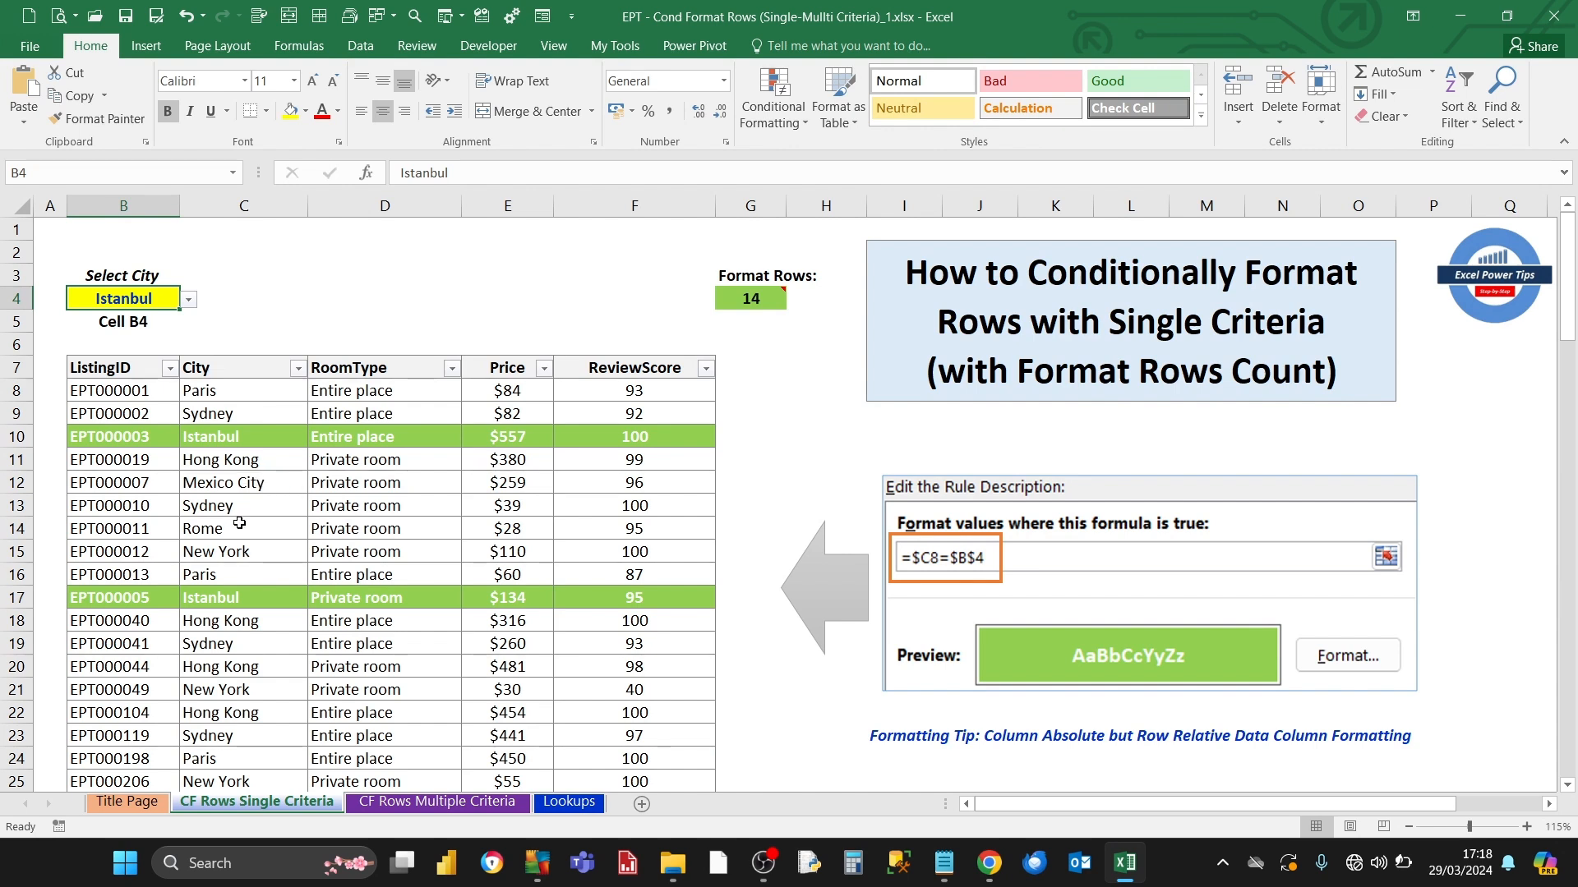
{"action": "left_click", "coordinate": [188, 301]}
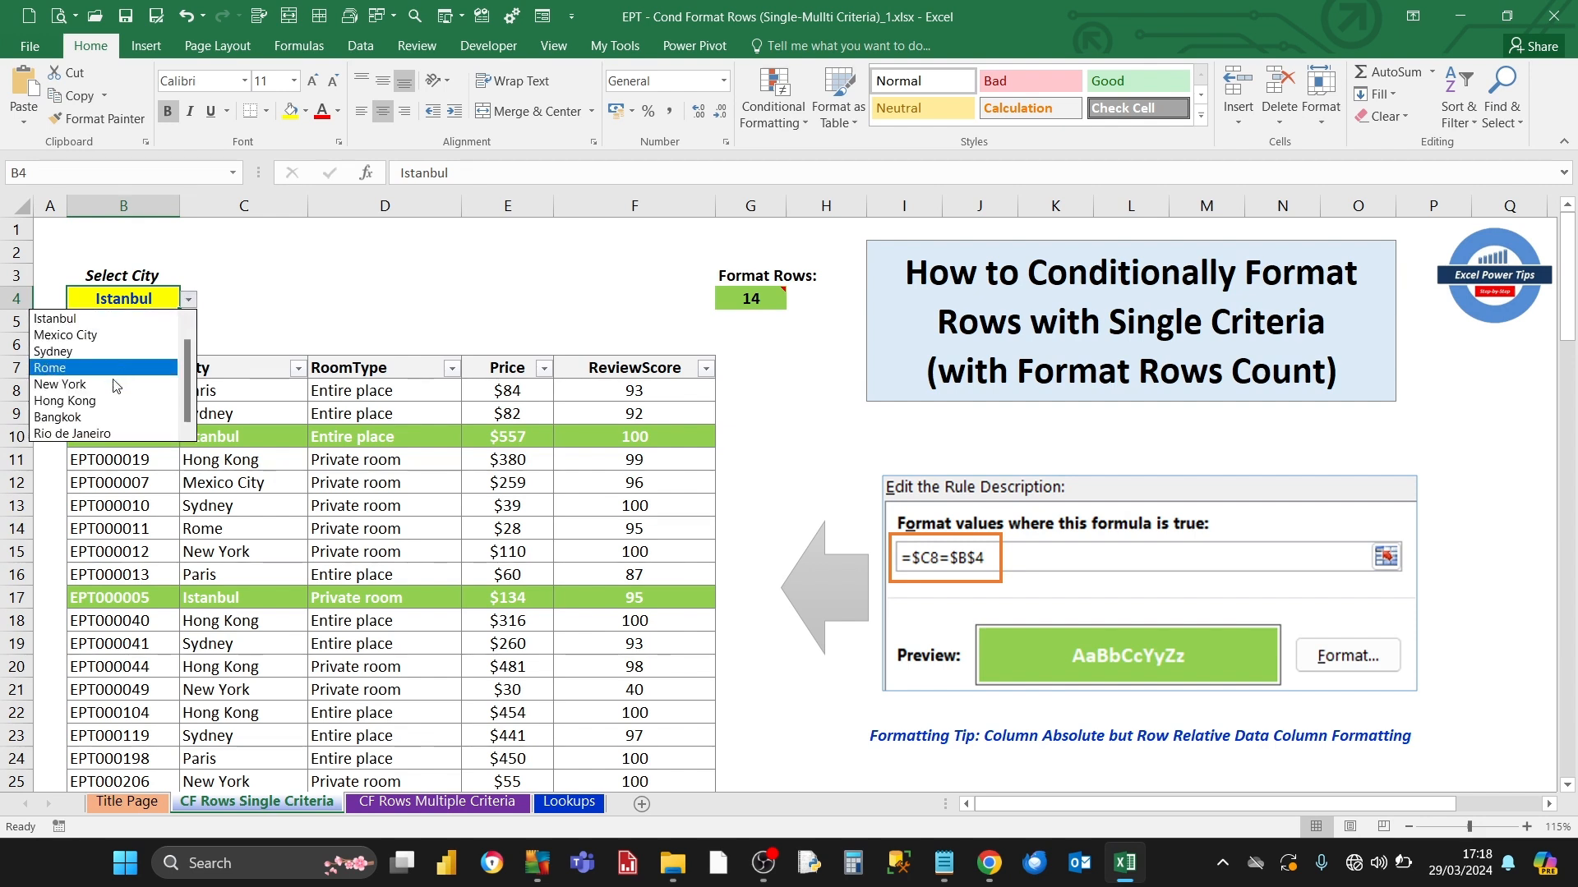
{"action": "left_click", "coordinate": [104, 403]}
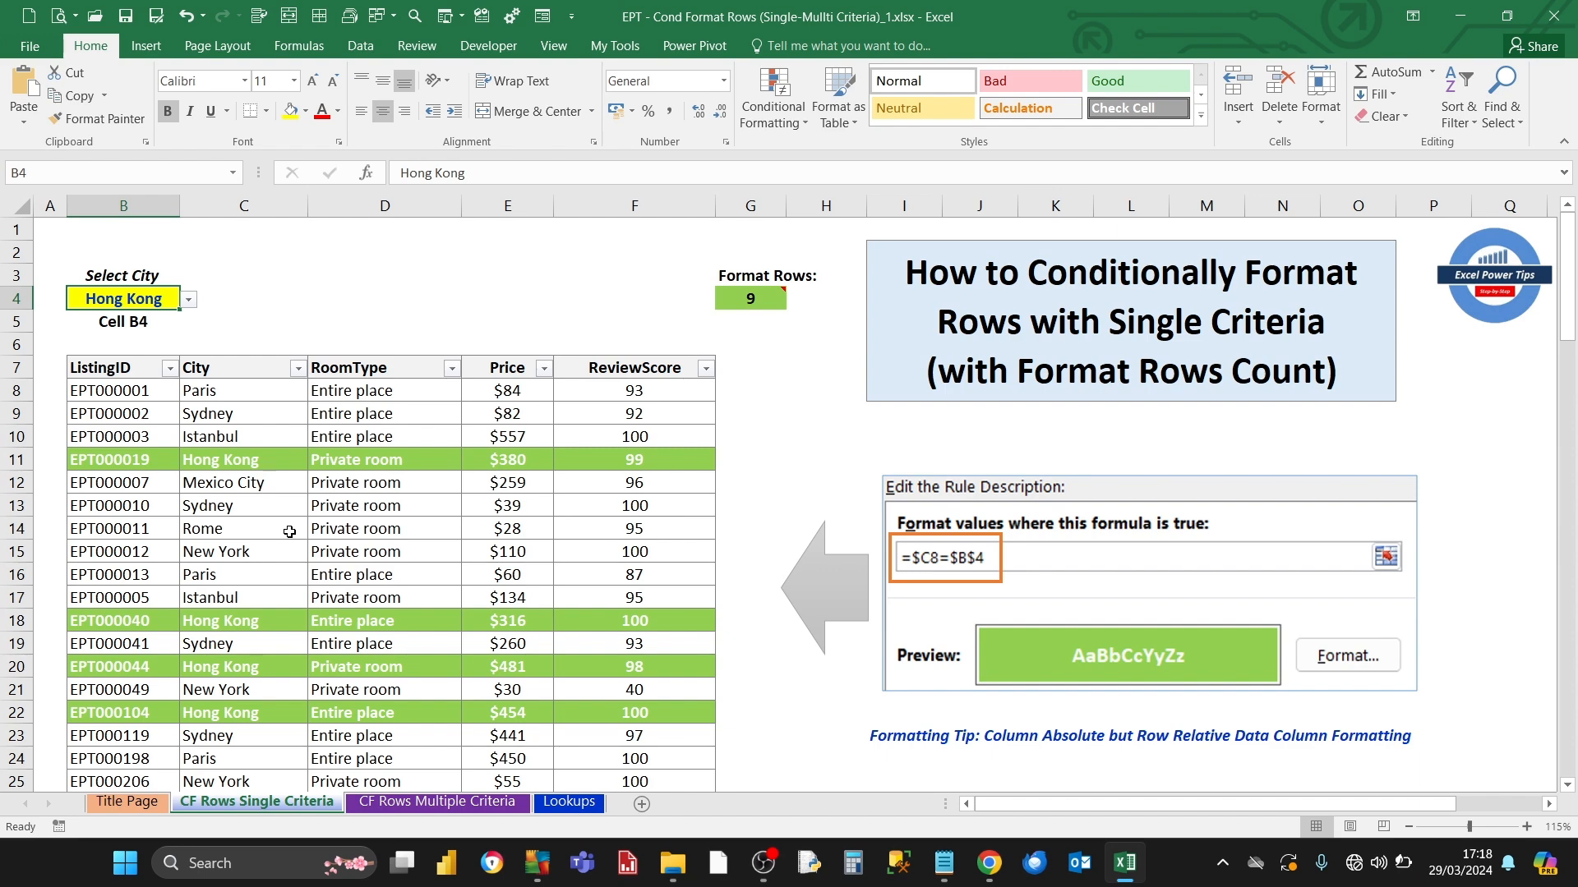
{"action": "left_click", "coordinate": [745, 298]}
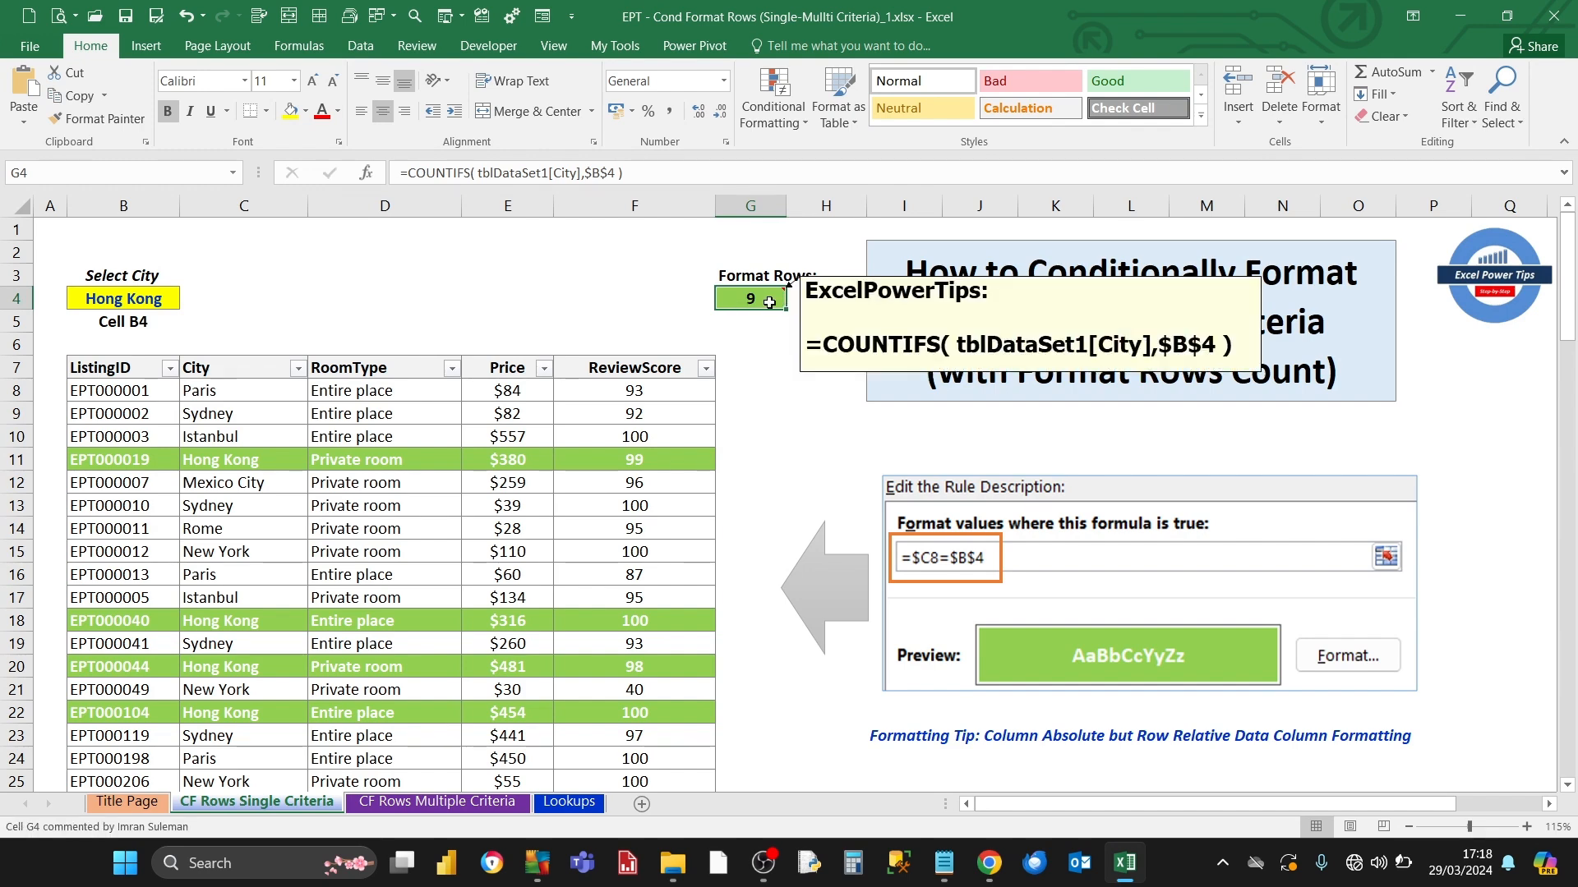
Step: Examine the ranges referenced by the row-count formula in G4, and check the name of the listings table
{"action": "left_click", "coordinate": [582, 175]}
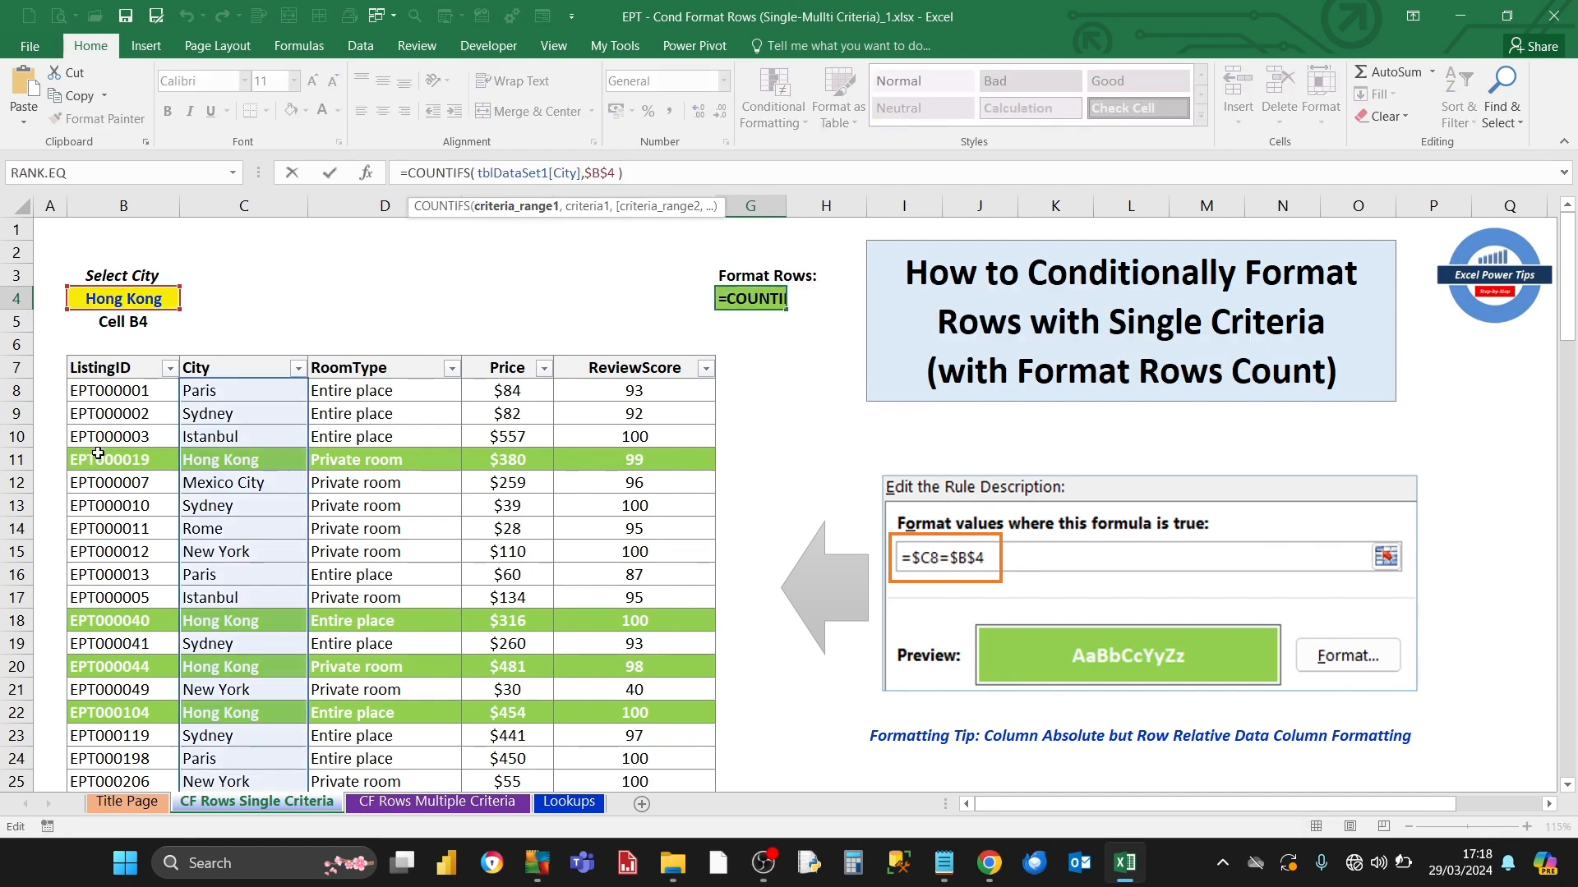
{"action": "left_click", "coordinate": [144, 404]}
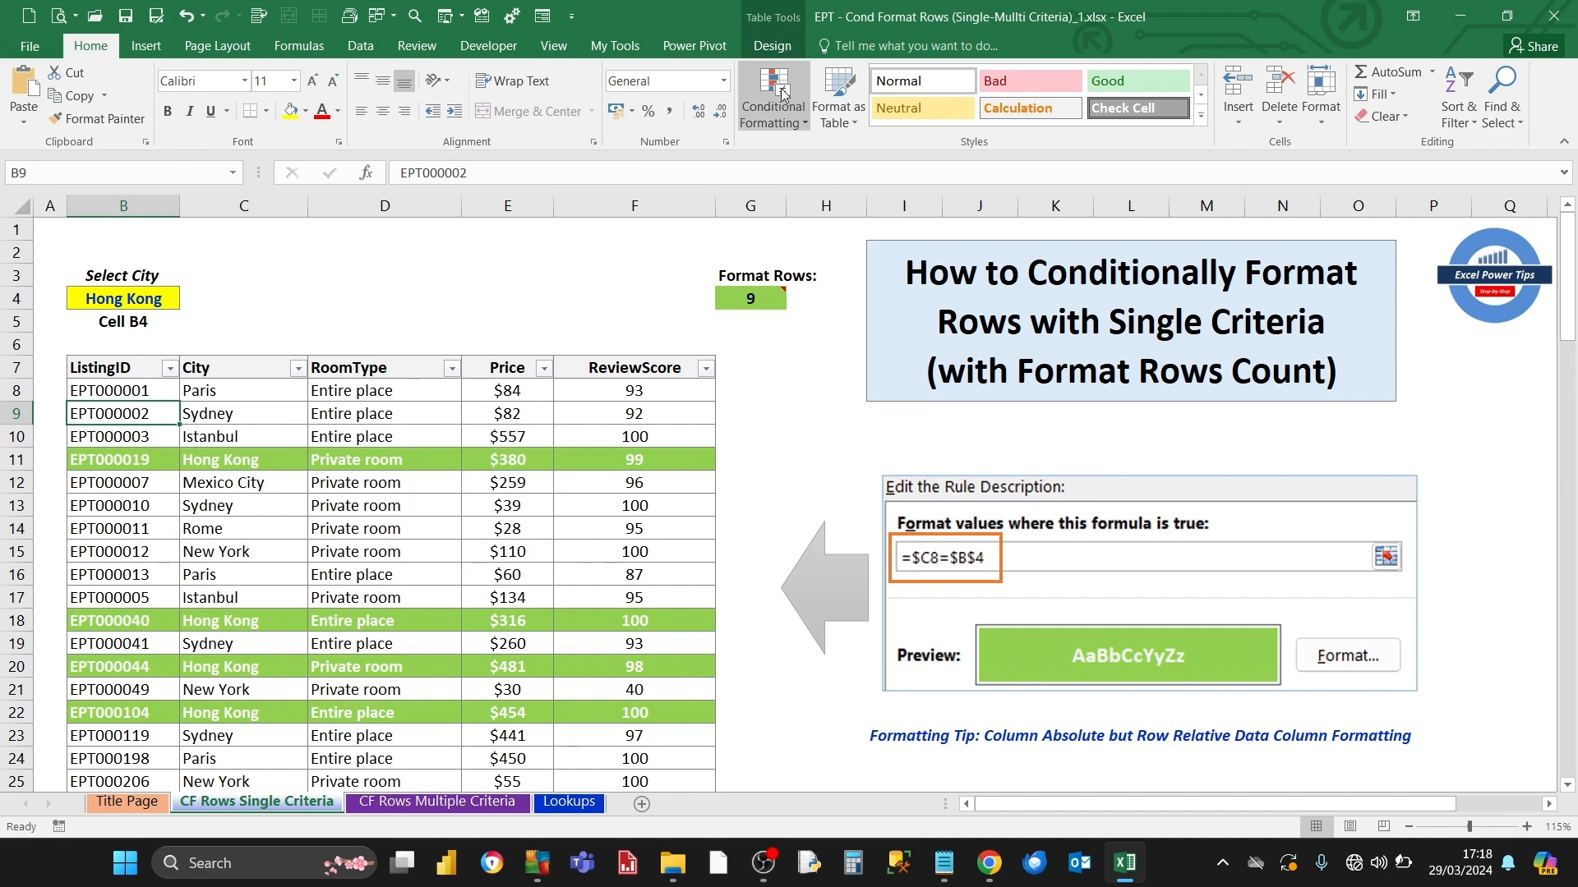
{"action": "left_click", "coordinate": [773, 46]}
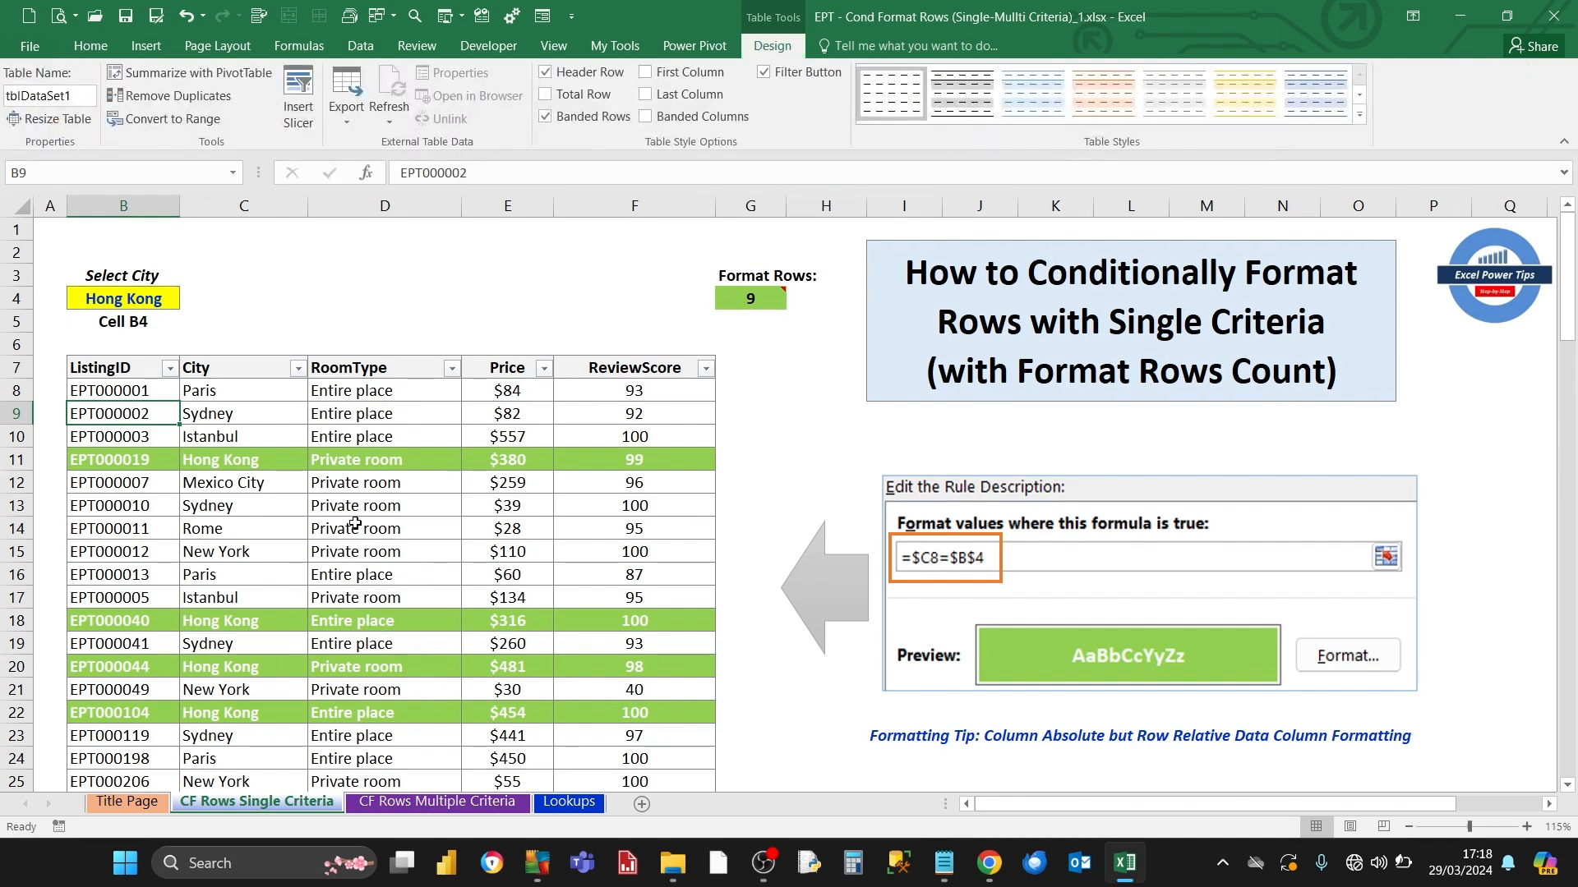
{"action": "left_click", "coordinate": [274, 433]}
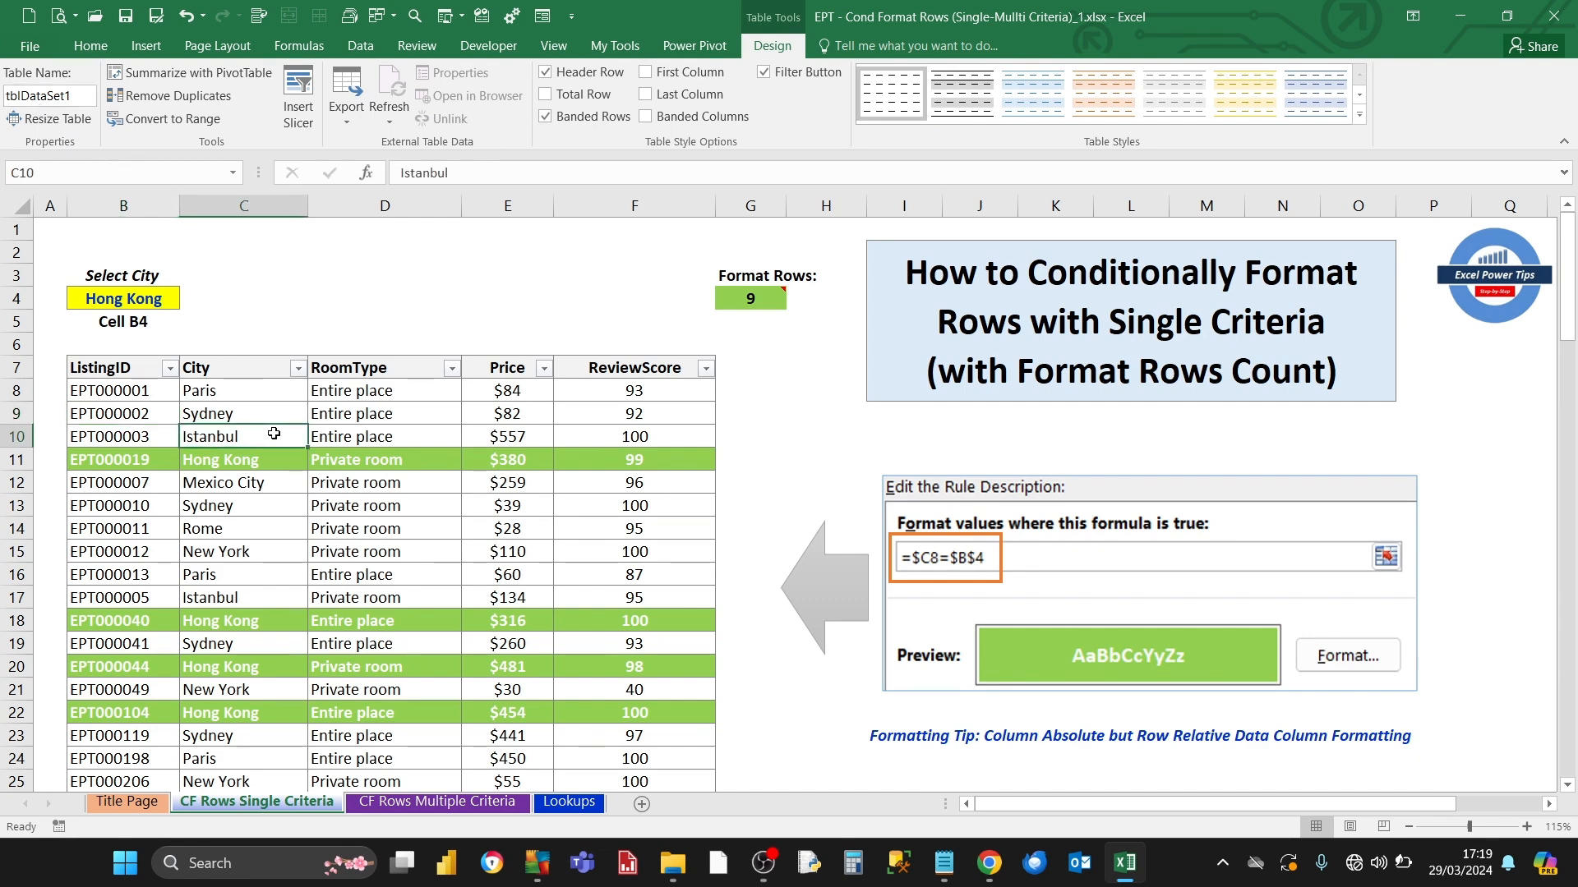
Step: Remove the criteria range tblDataSet1[City] from the COUNTIFS formula in G4
{"action": "left_click", "coordinate": [751, 298]}
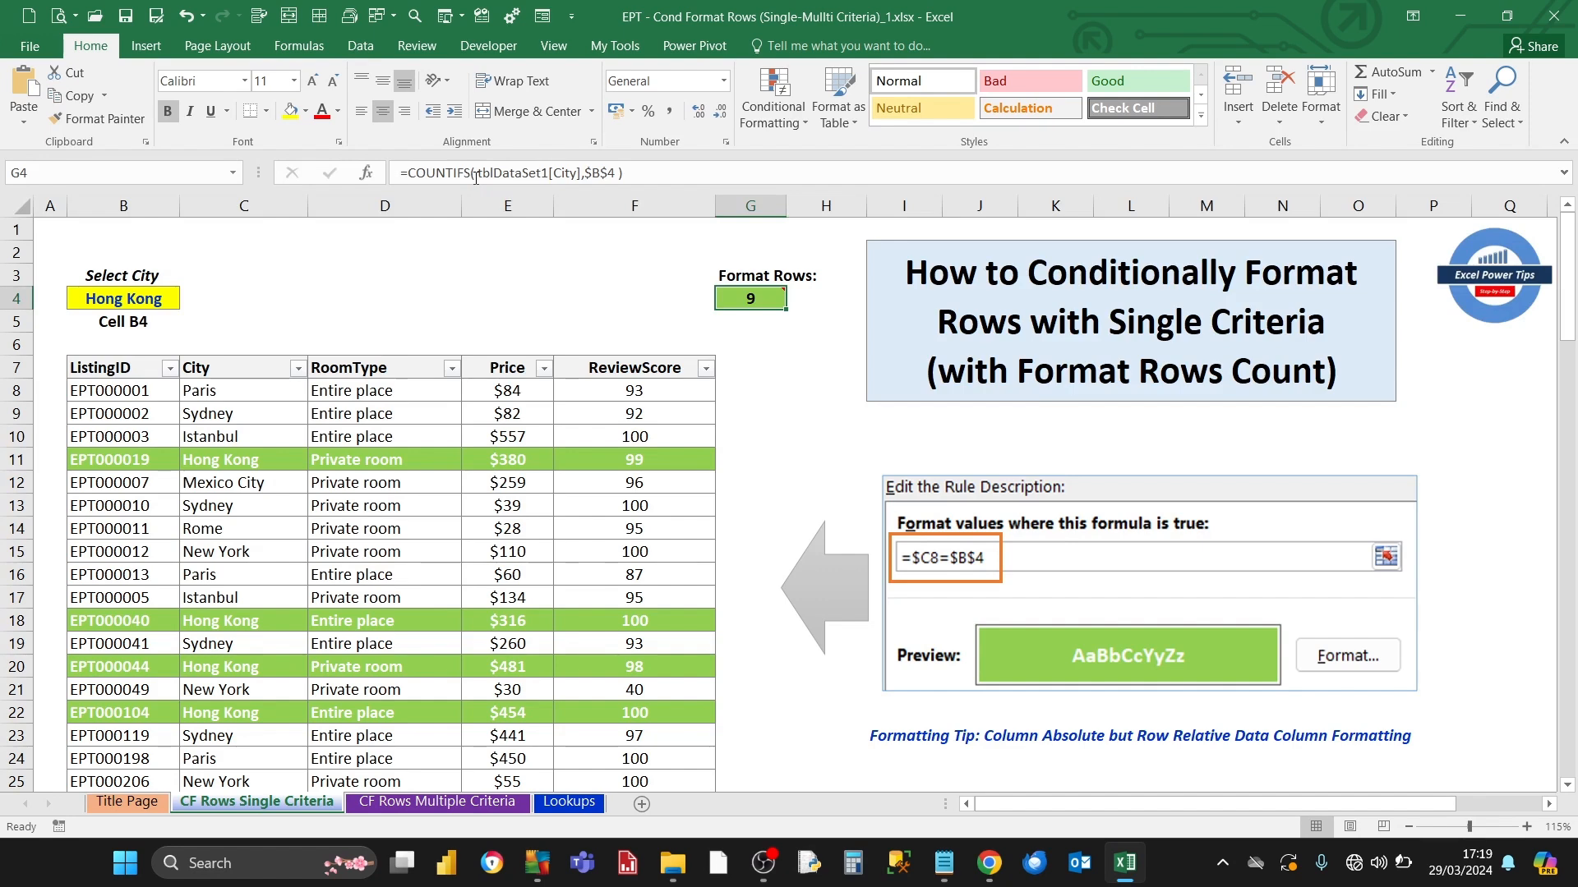
{"action": "left_click", "coordinate": [582, 172]}
{"action": "key", "text": "BackSpace"}
{"action": "key", "text": "BackSpace"}
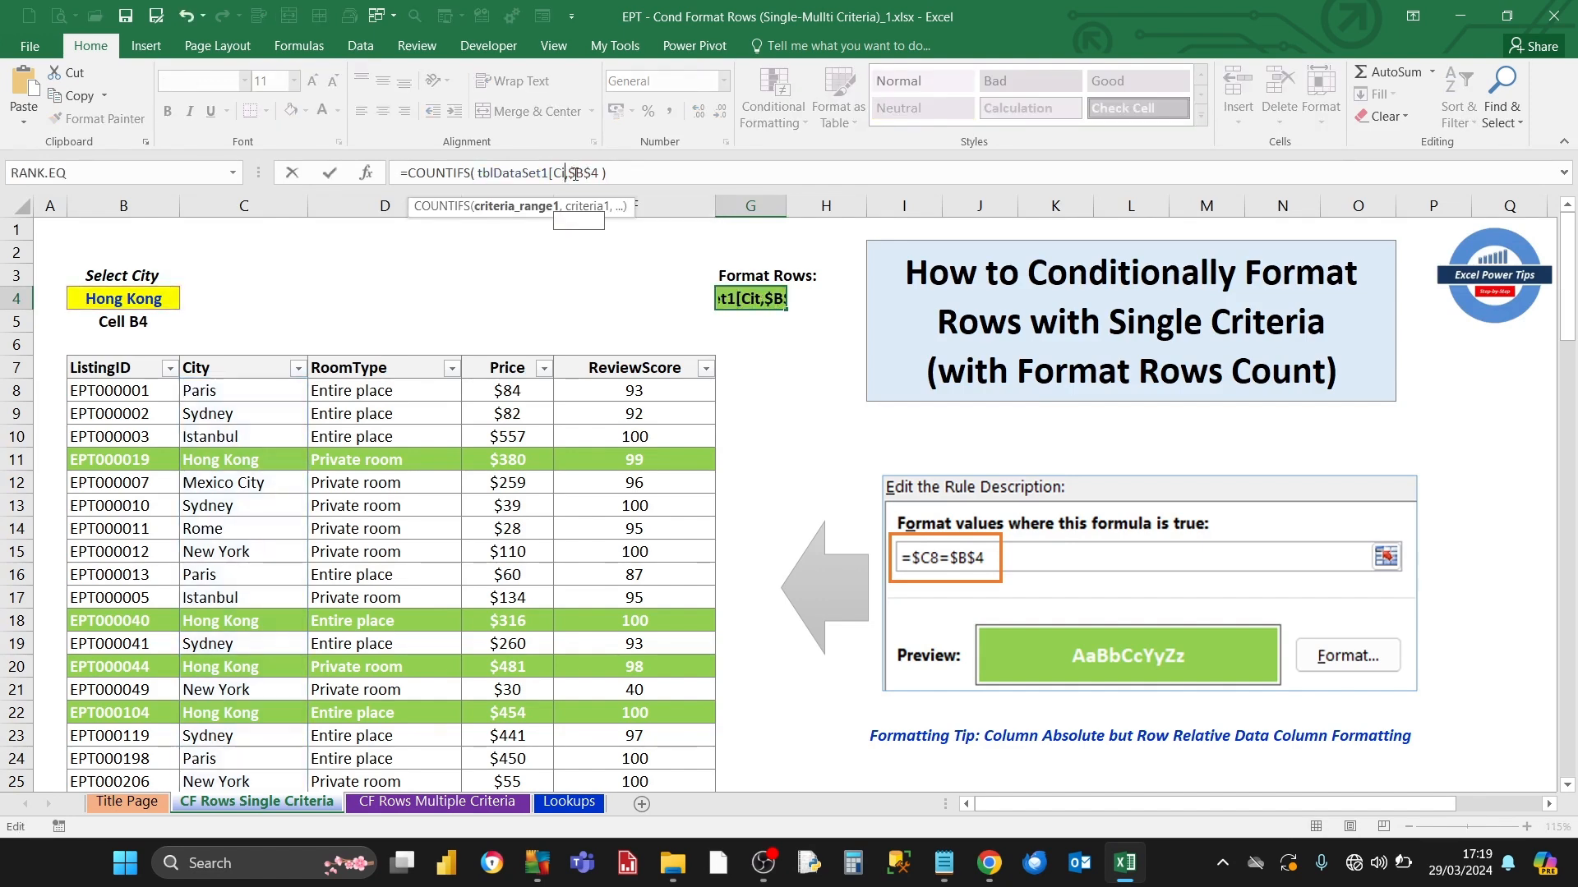
{"action": "key", "text": "BackSpace"}
{"action": "key", "text": "BackSpace"}
{"action": "key", "text": "BackSpace"}
{"action": "key", "text": "BackSpace"}
{"action": "key", "text": "BackSpace"}
{"action": "key", "text": "BackSpace"}
{"action": "key", "text": "BackSpace"}
{"action": "key", "text": "BackSpace"}
{"action": "key", "text": "BackSpace"}
{"action": "key", "text": "BackSpace"}
{"action": "key", "text": "BackSpace"}
{"action": "key", "text": "BackSpace"}
{"action": "key", "text": "BackSpace"}
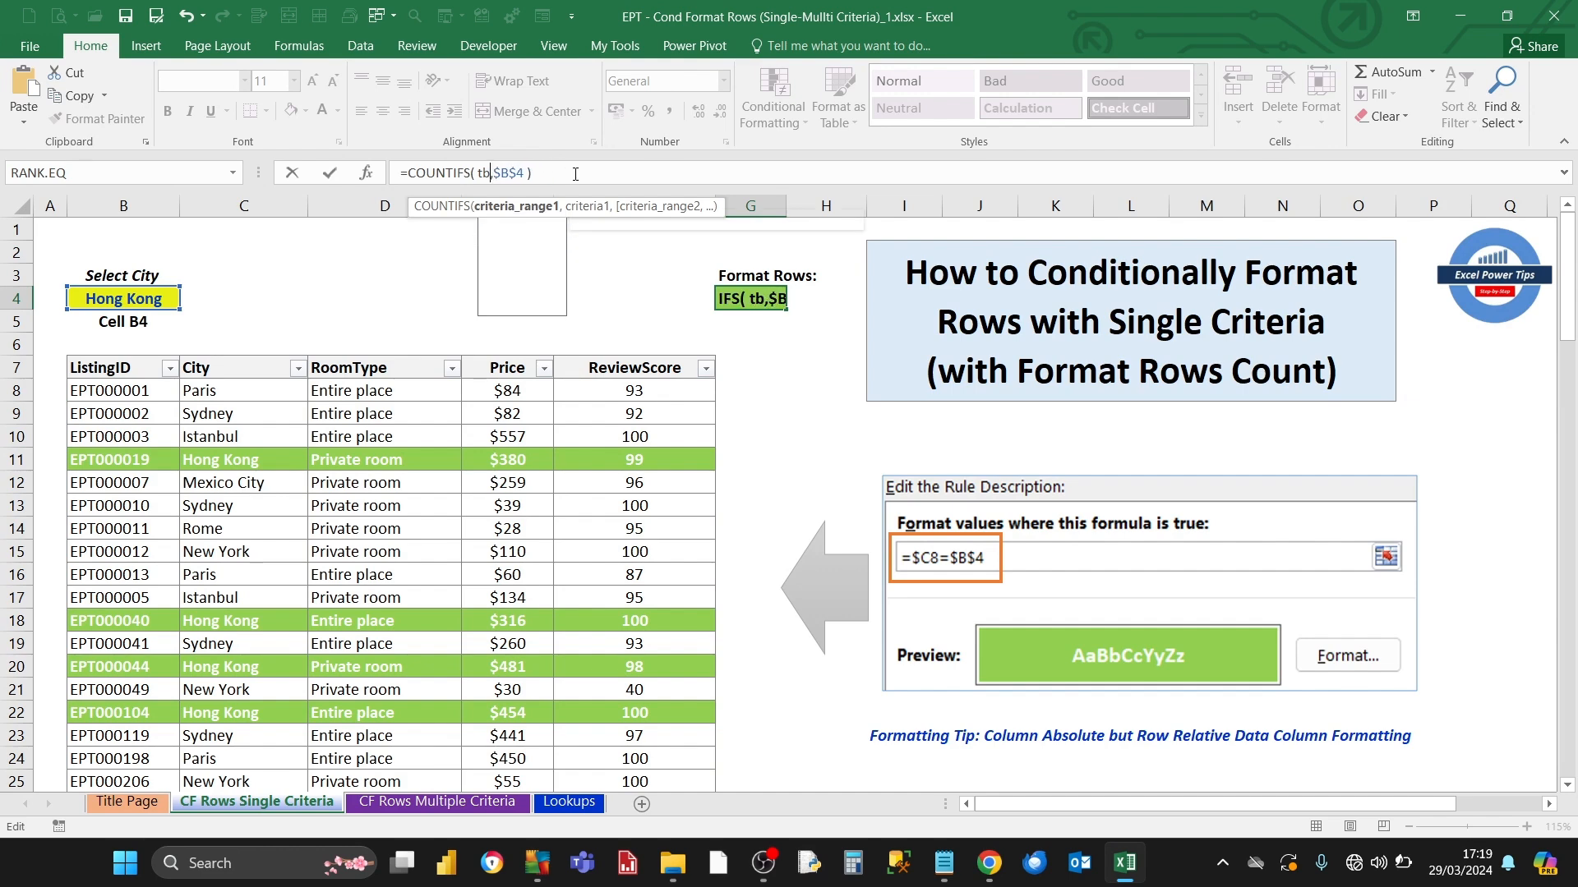
{"action": "key", "text": "BackSpace"}
{"action": "key", "text": "BackSpace"}
{"action": "key", "text": "BackSpace"}
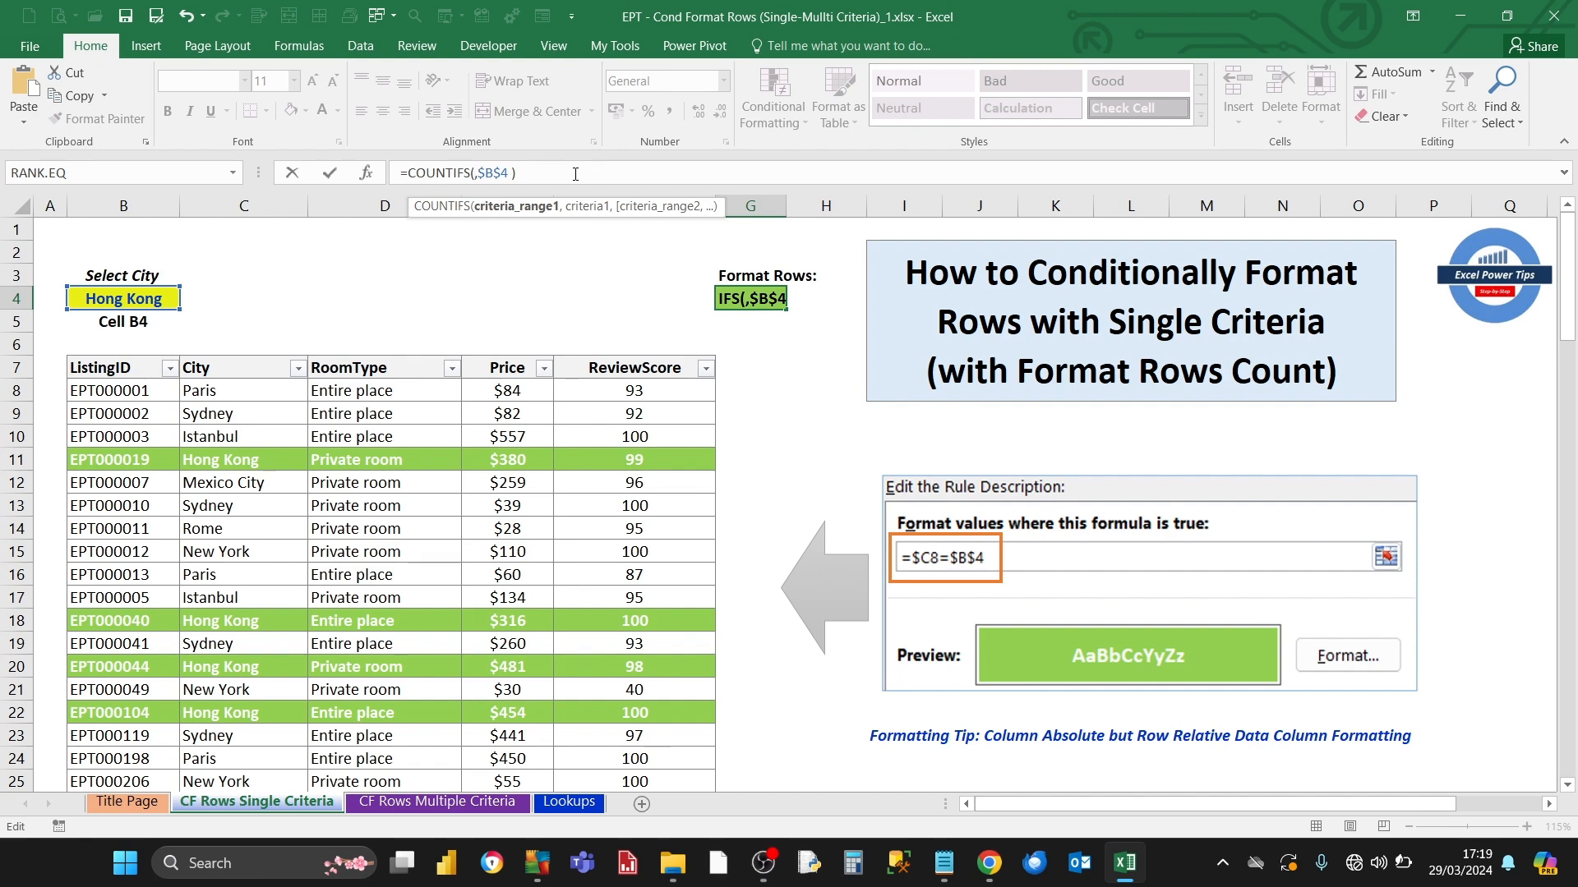
Step: Enter tblDataSet1[City] as the criteria range so that G4 contains =COUNTIFS(tblDataSet1[City],$B$4 )
{"action": "type", "text": "T"}
{"action": "key", "text": "BackSpace"}
{"action": "type", "text": "tbl"}
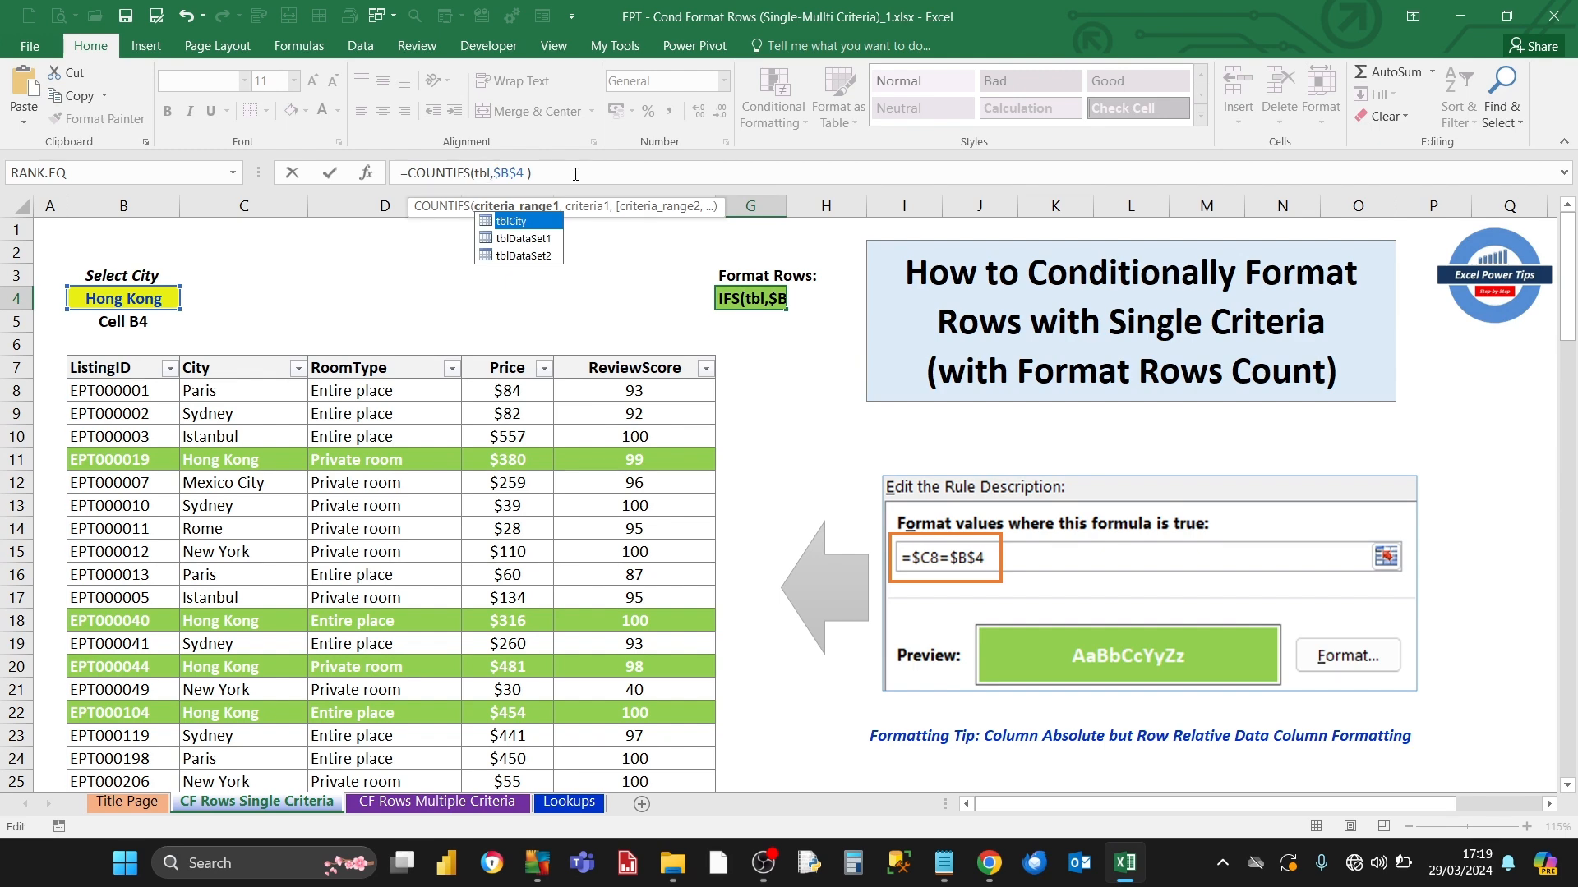
{"action": "left_click", "coordinate": [543, 240]}
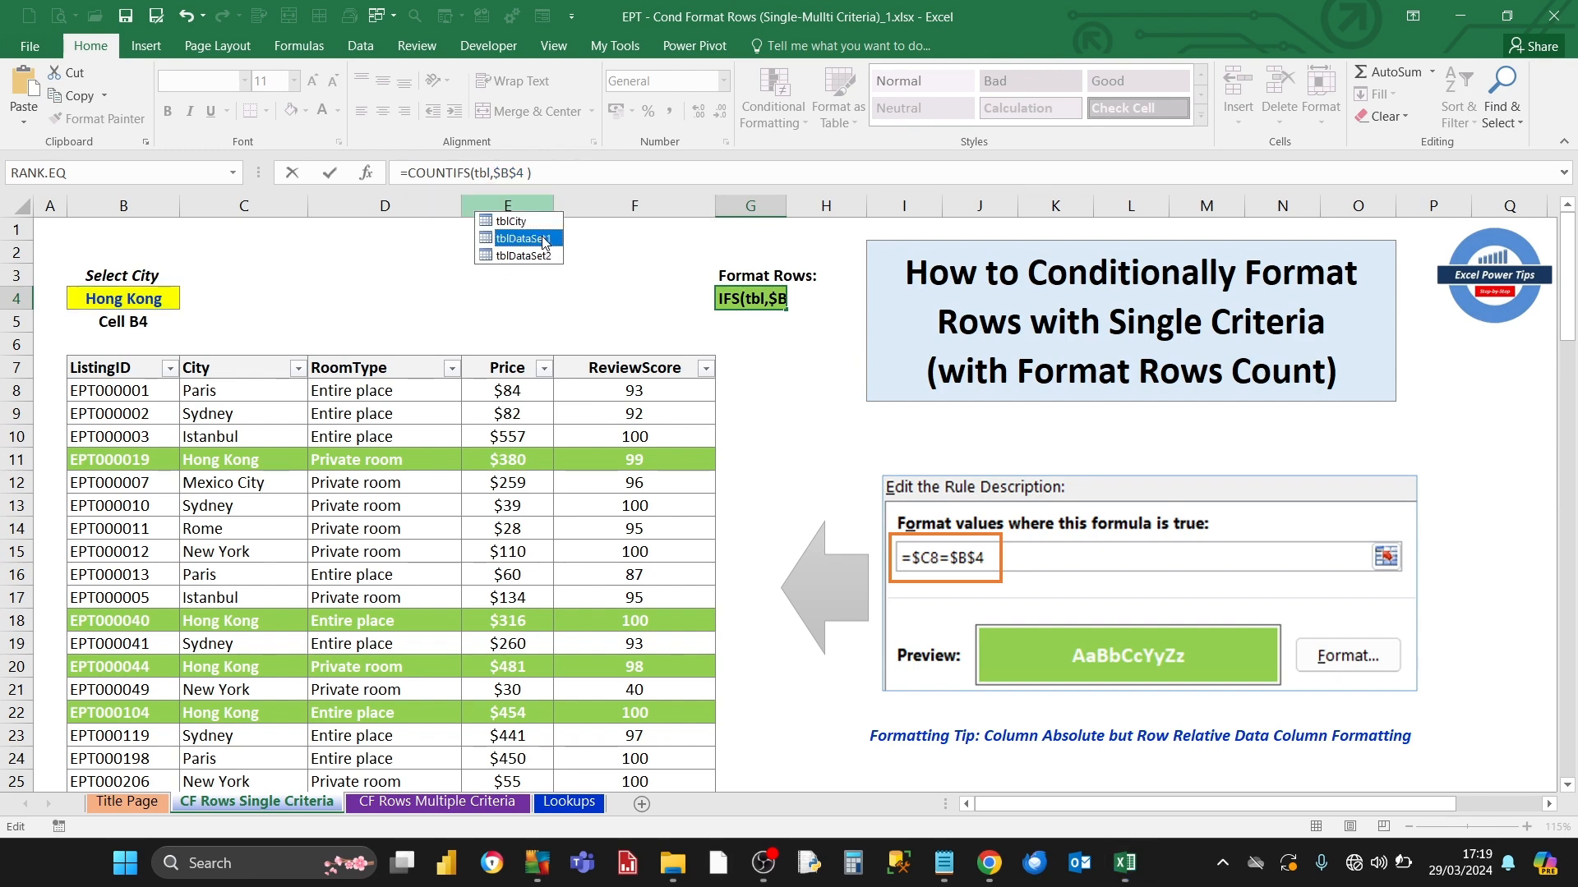
{"action": "double_click", "coordinate": [542, 240]}
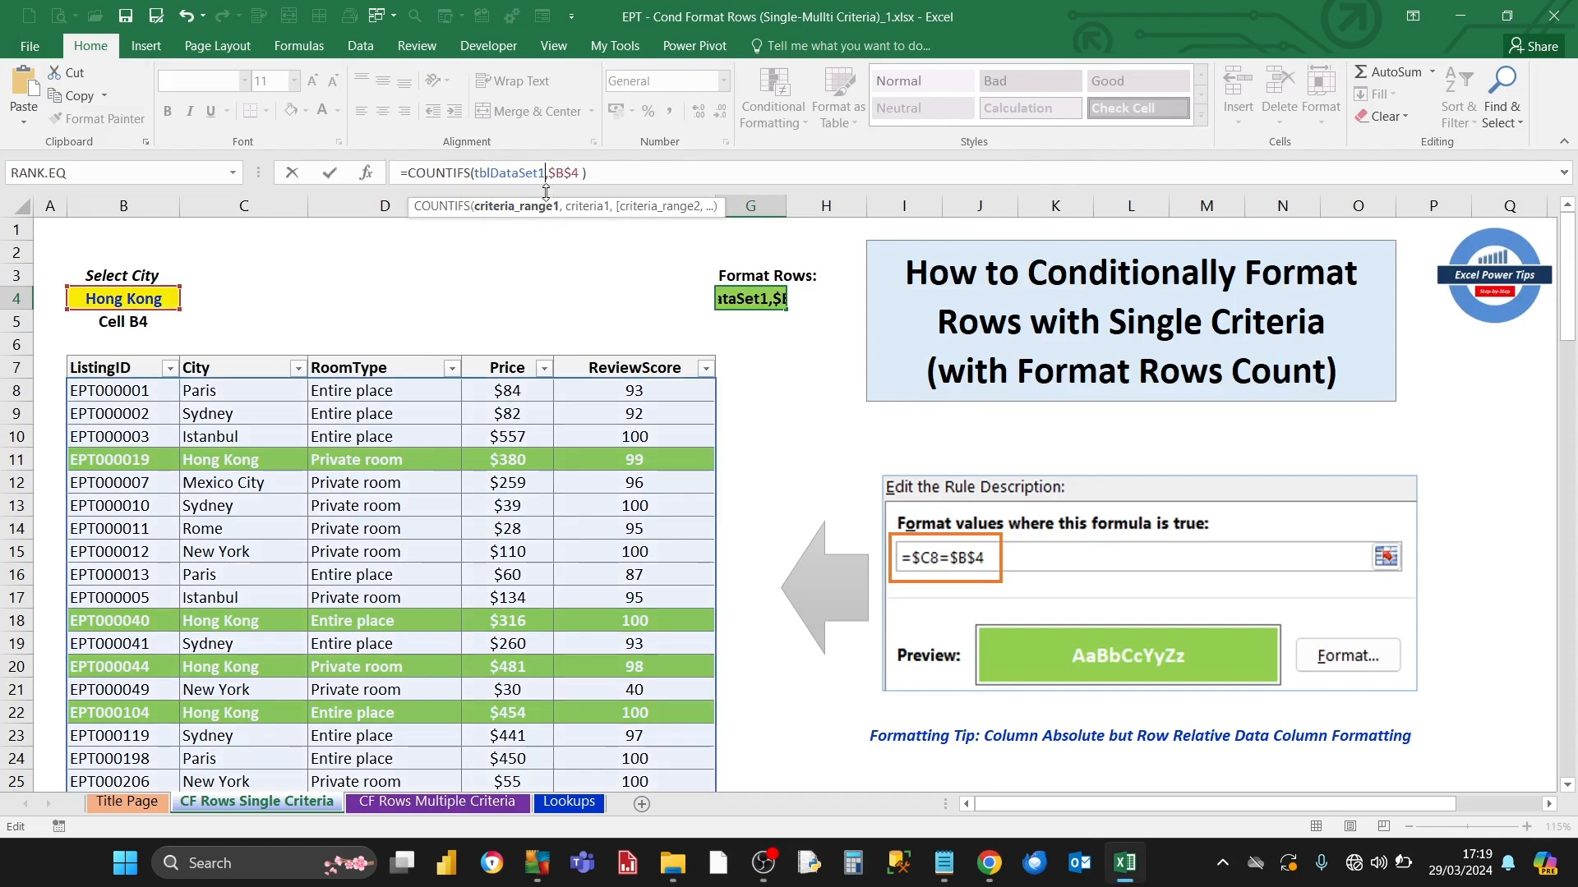
{"action": "type", "text": "["}
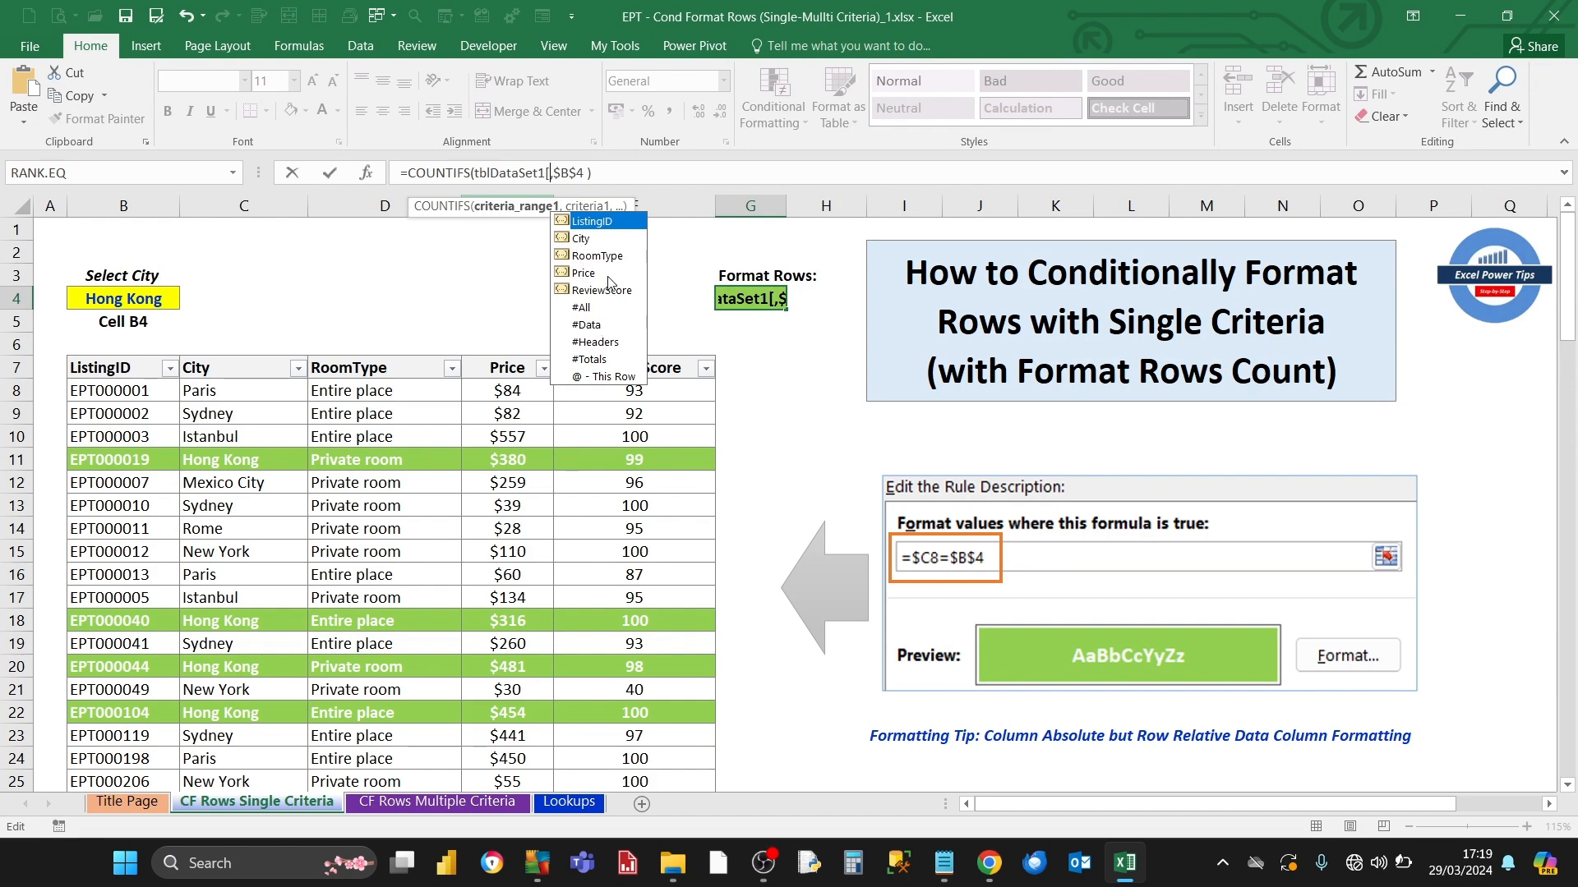
{"action": "double_click", "coordinate": [583, 239]}
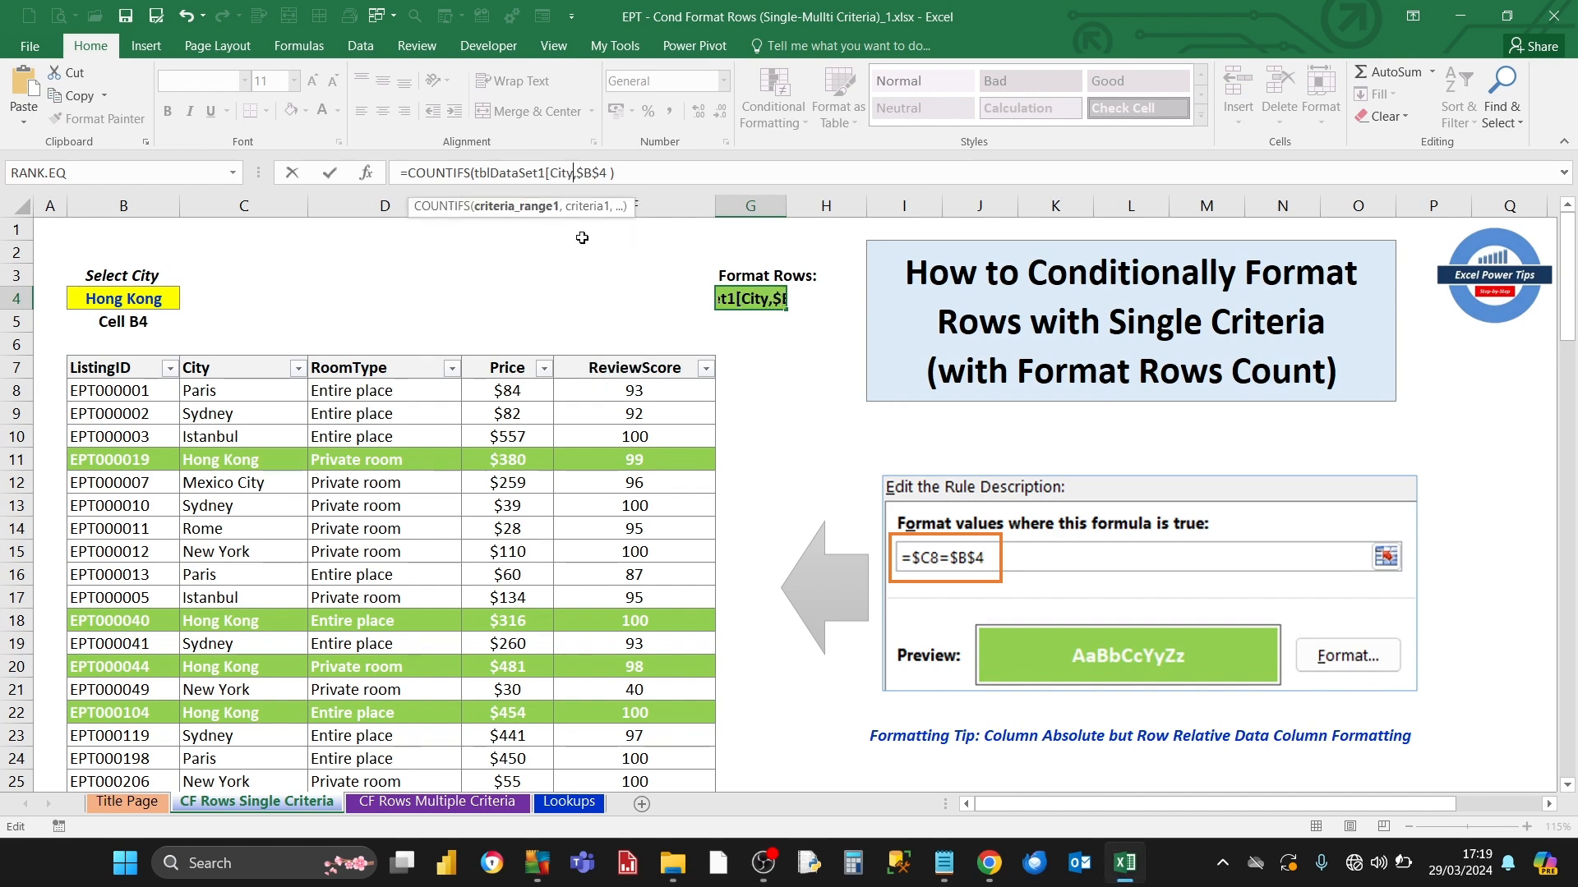
{"action": "type", "text": "]"}
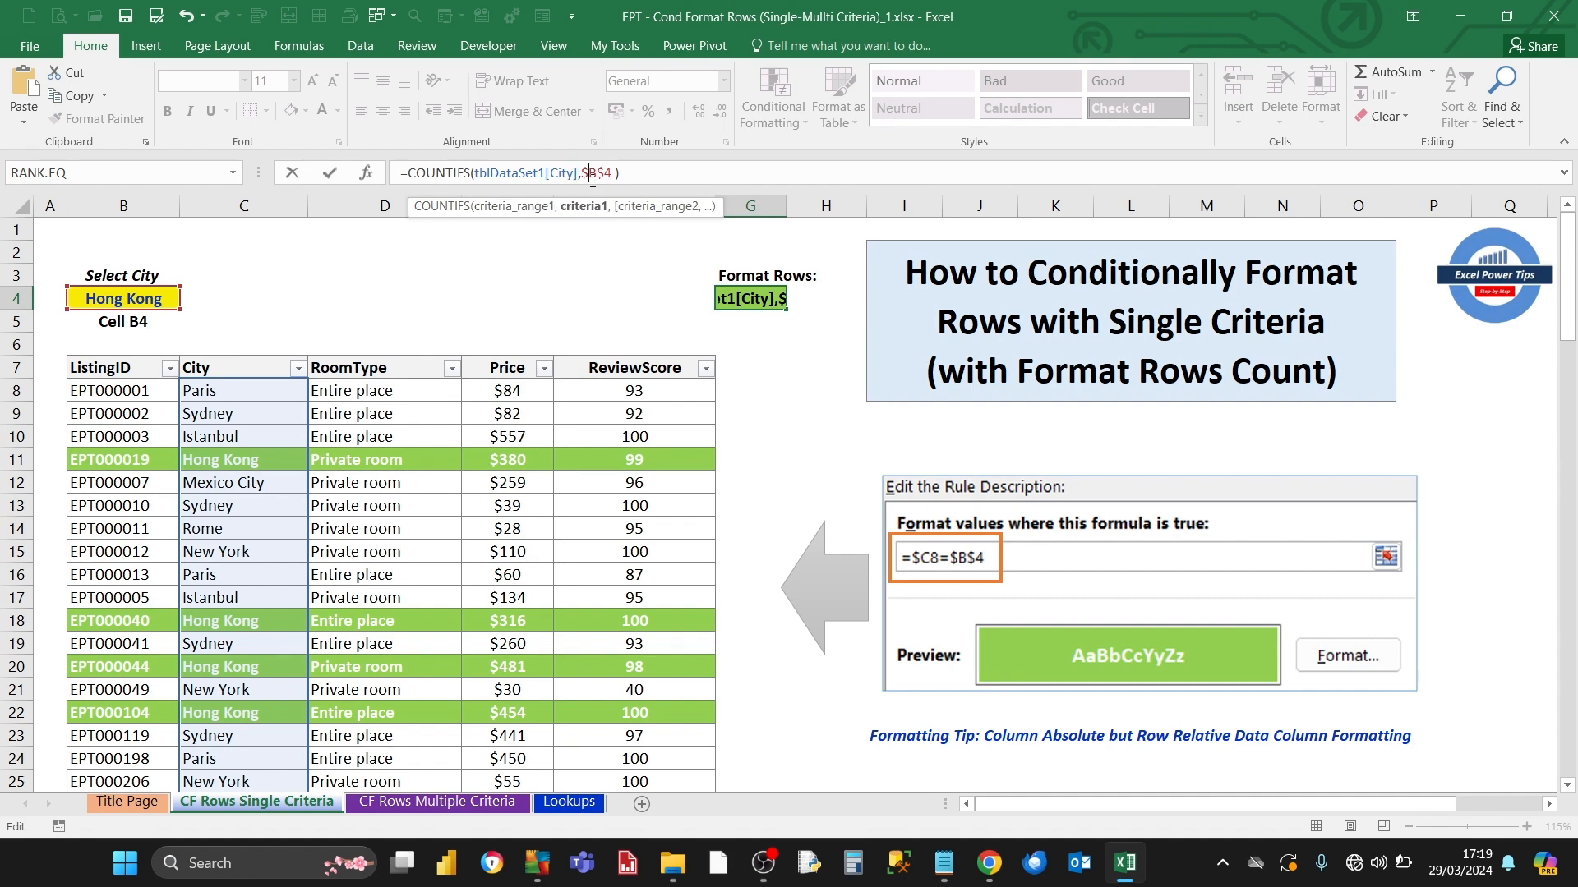
{"action": "left_click", "coordinate": [331, 175]}
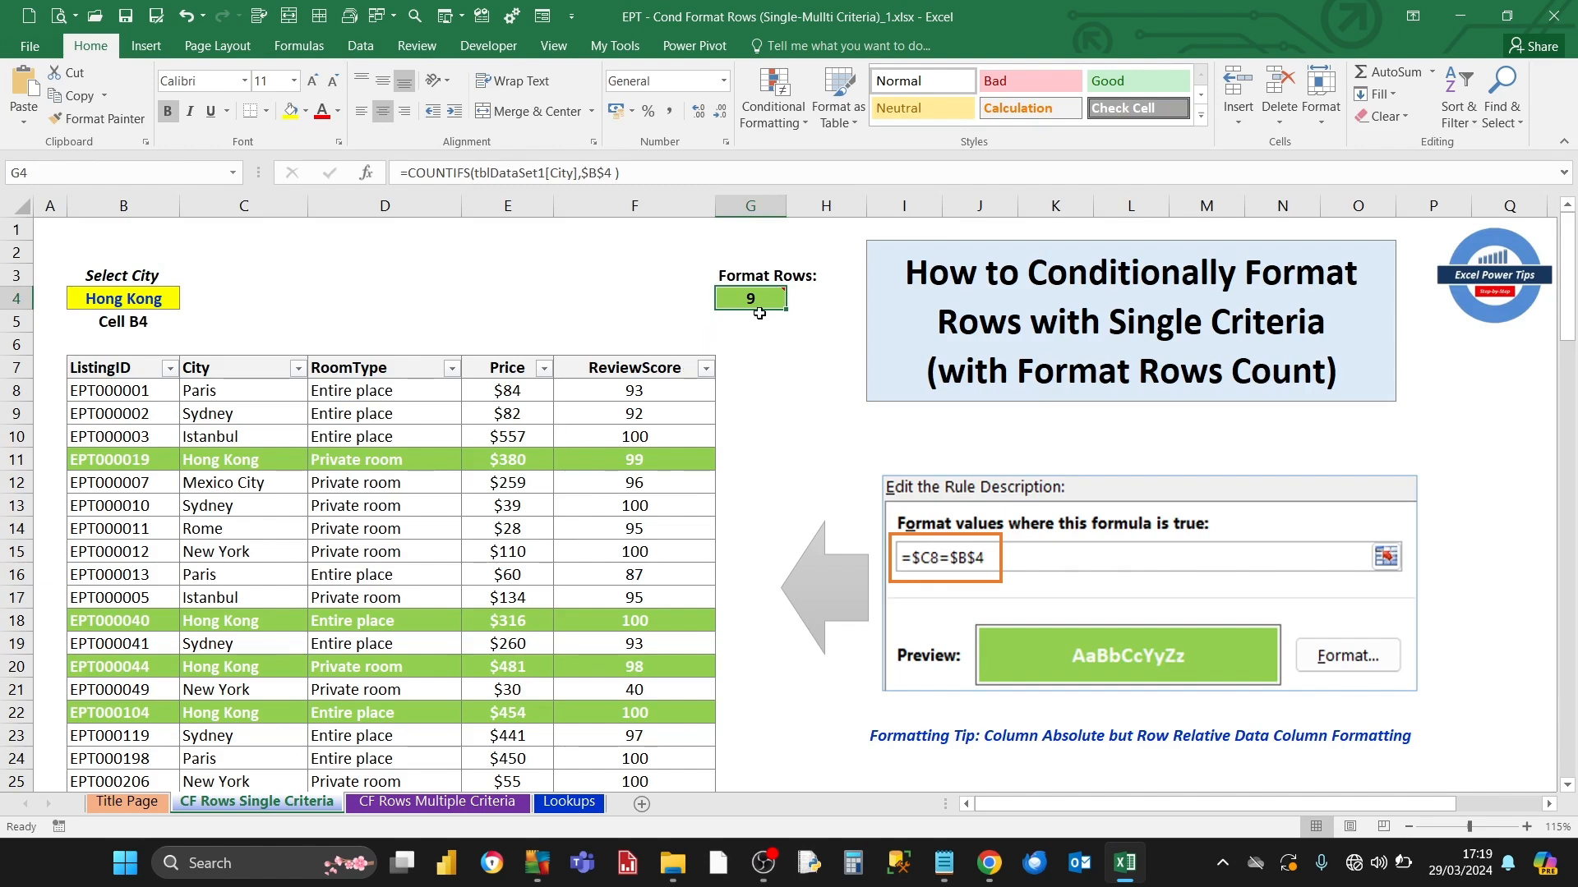
Step: Choose Sydney as the selected city in B4
{"action": "mouse_move", "coordinate": [763, 298]}
{"action": "left_click", "coordinate": [136, 299]}
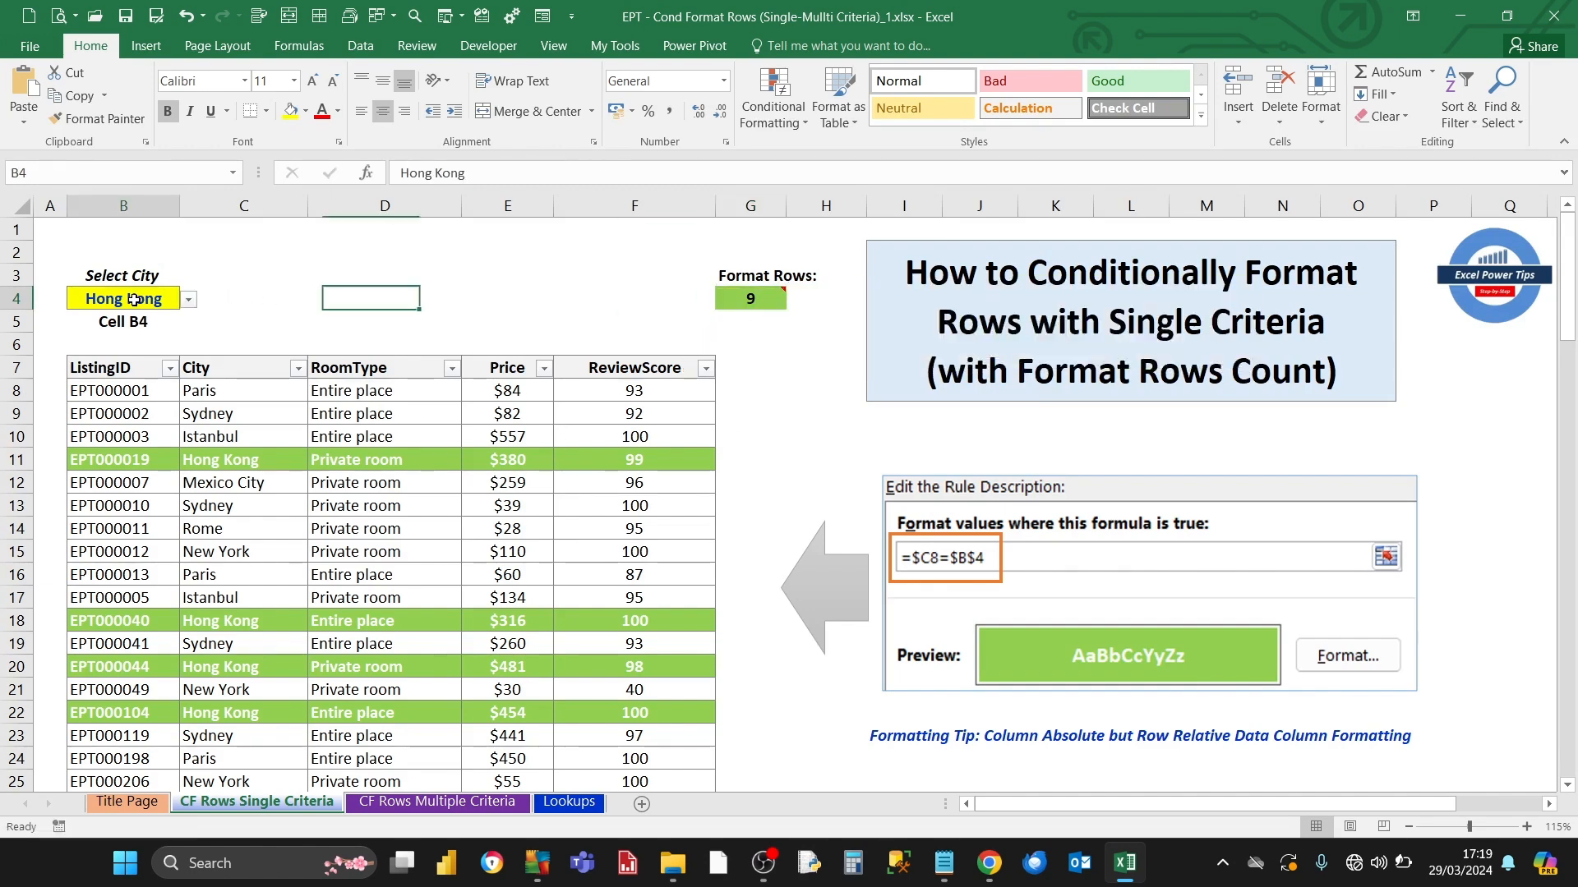
{"action": "left_click", "coordinate": [188, 303]}
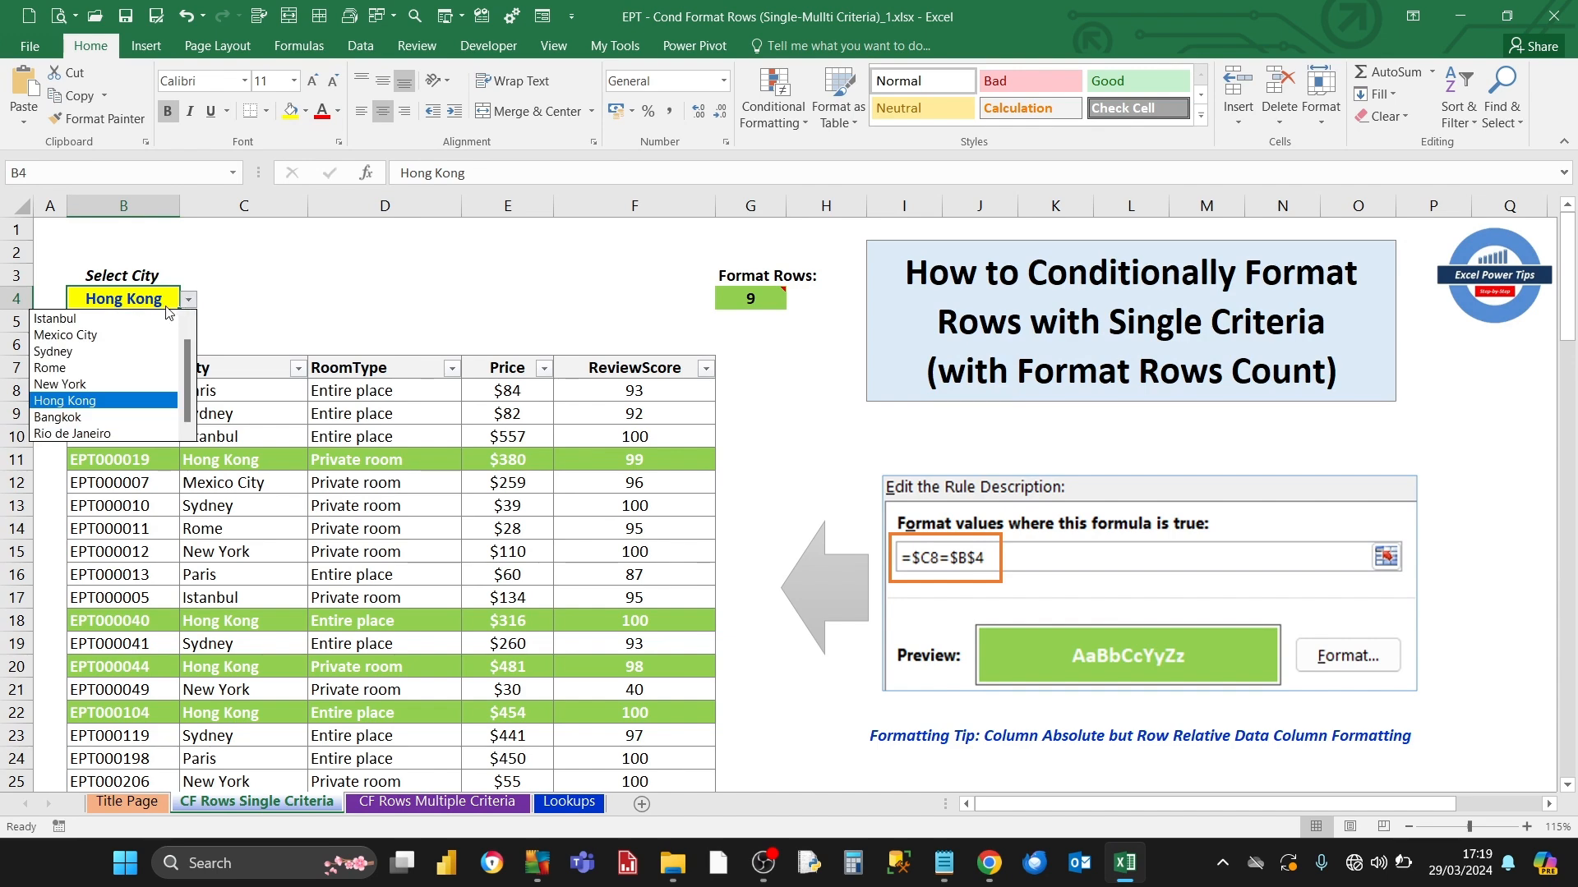
{"action": "left_click", "coordinate": [92, 353]}
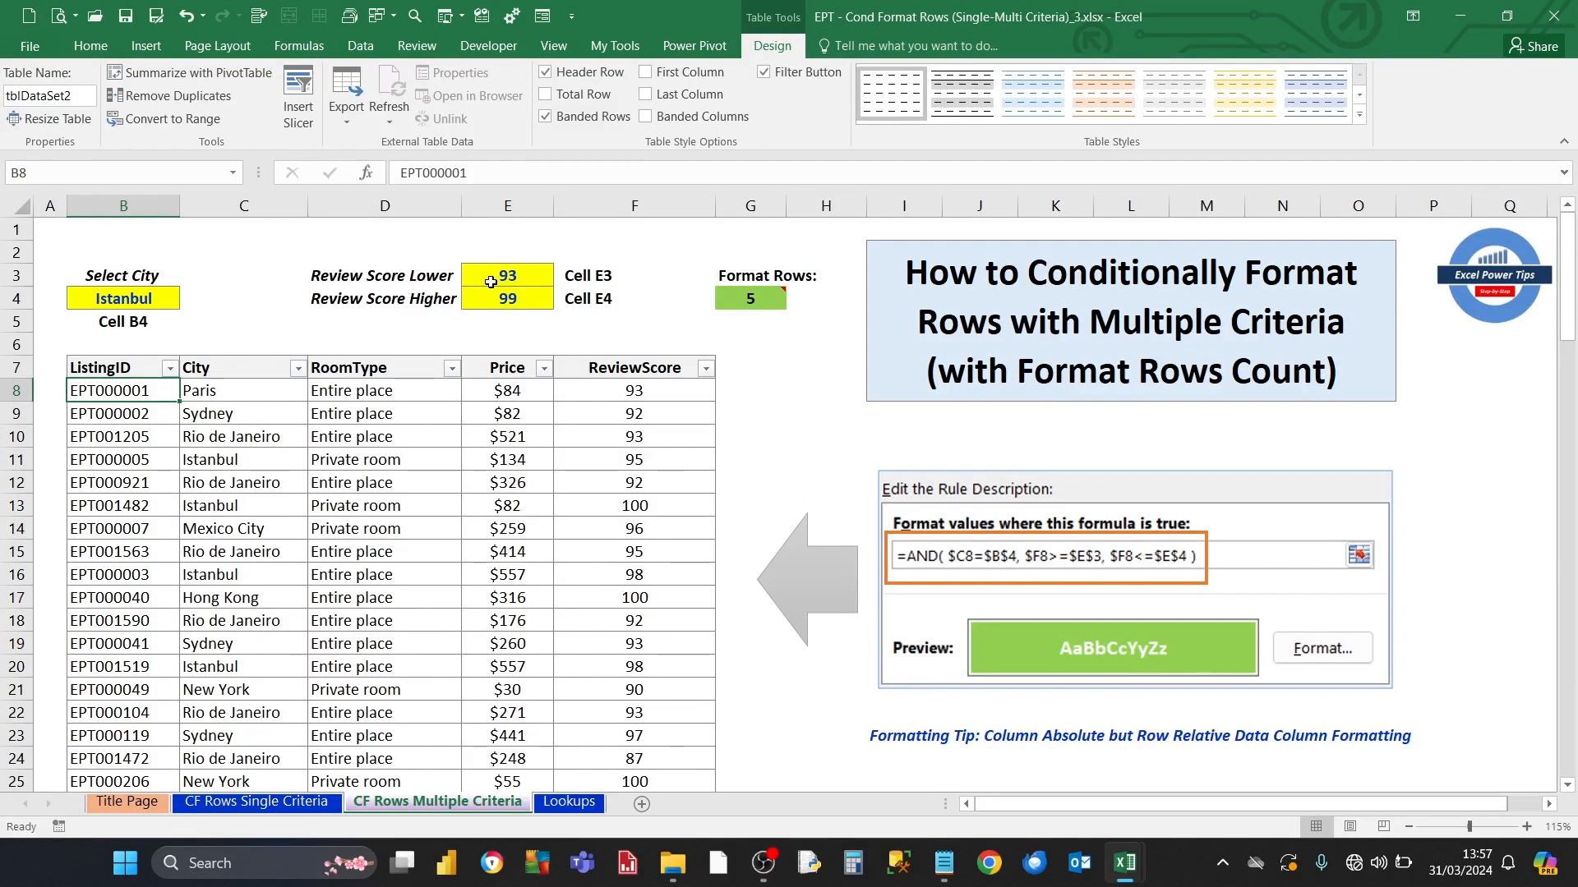
Step: On the CF Rows Multiple Criteria sheet, examine the city choices in B4, the review score limits in E3 and E4, and the table's name
{"action": "left_click", "coordinate": [128, 307]}
{"action": "left_click", "coordinate": [187, 302]}
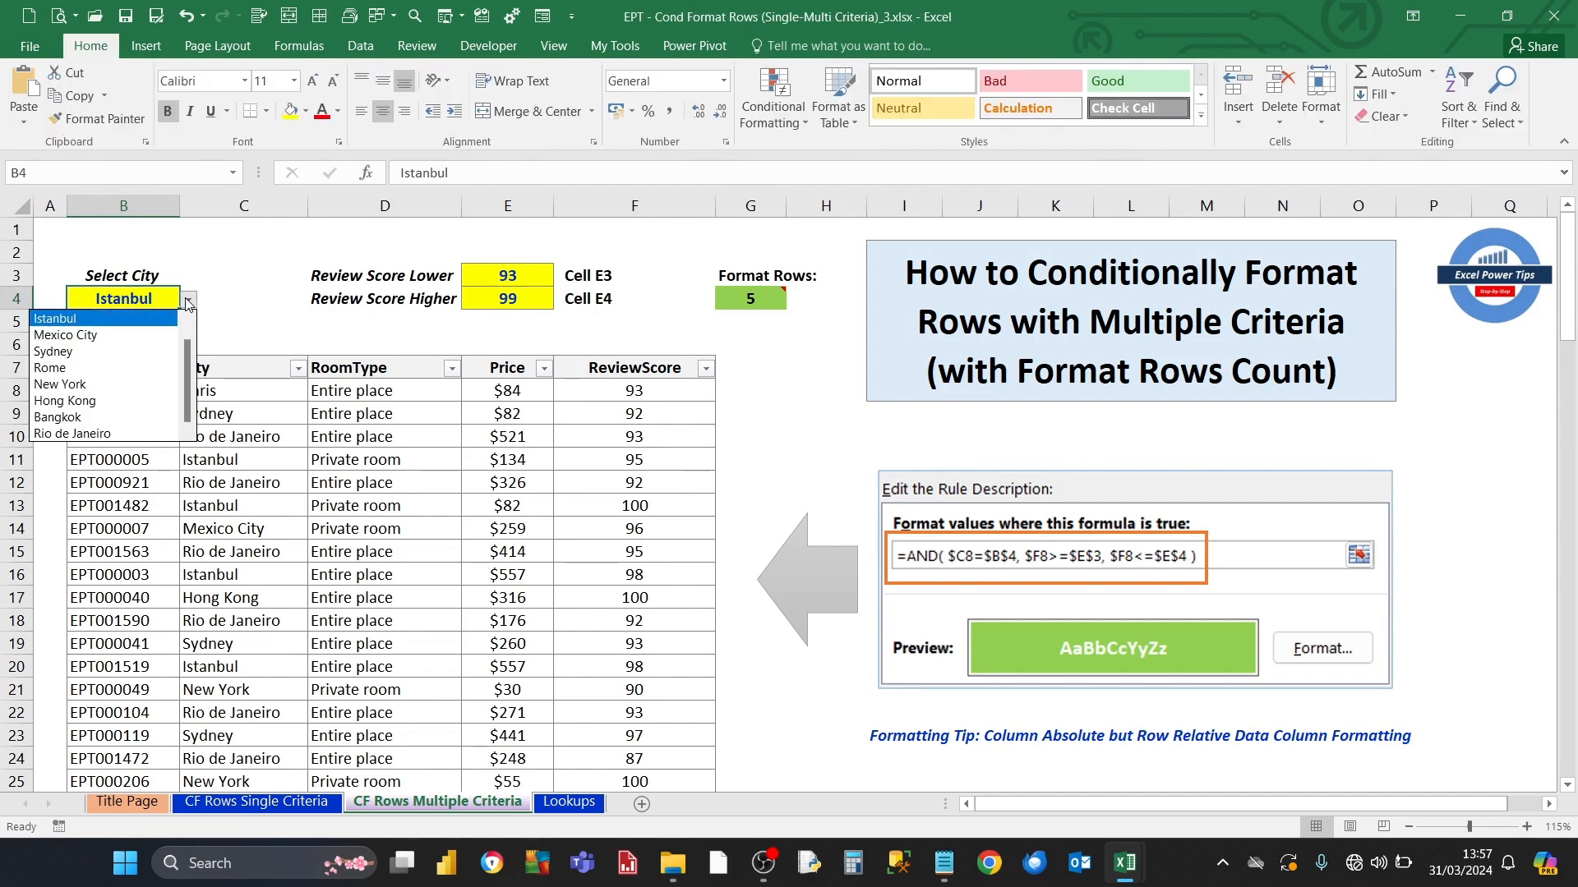
{"action": "left_click", "coordinate": [188, 303]}
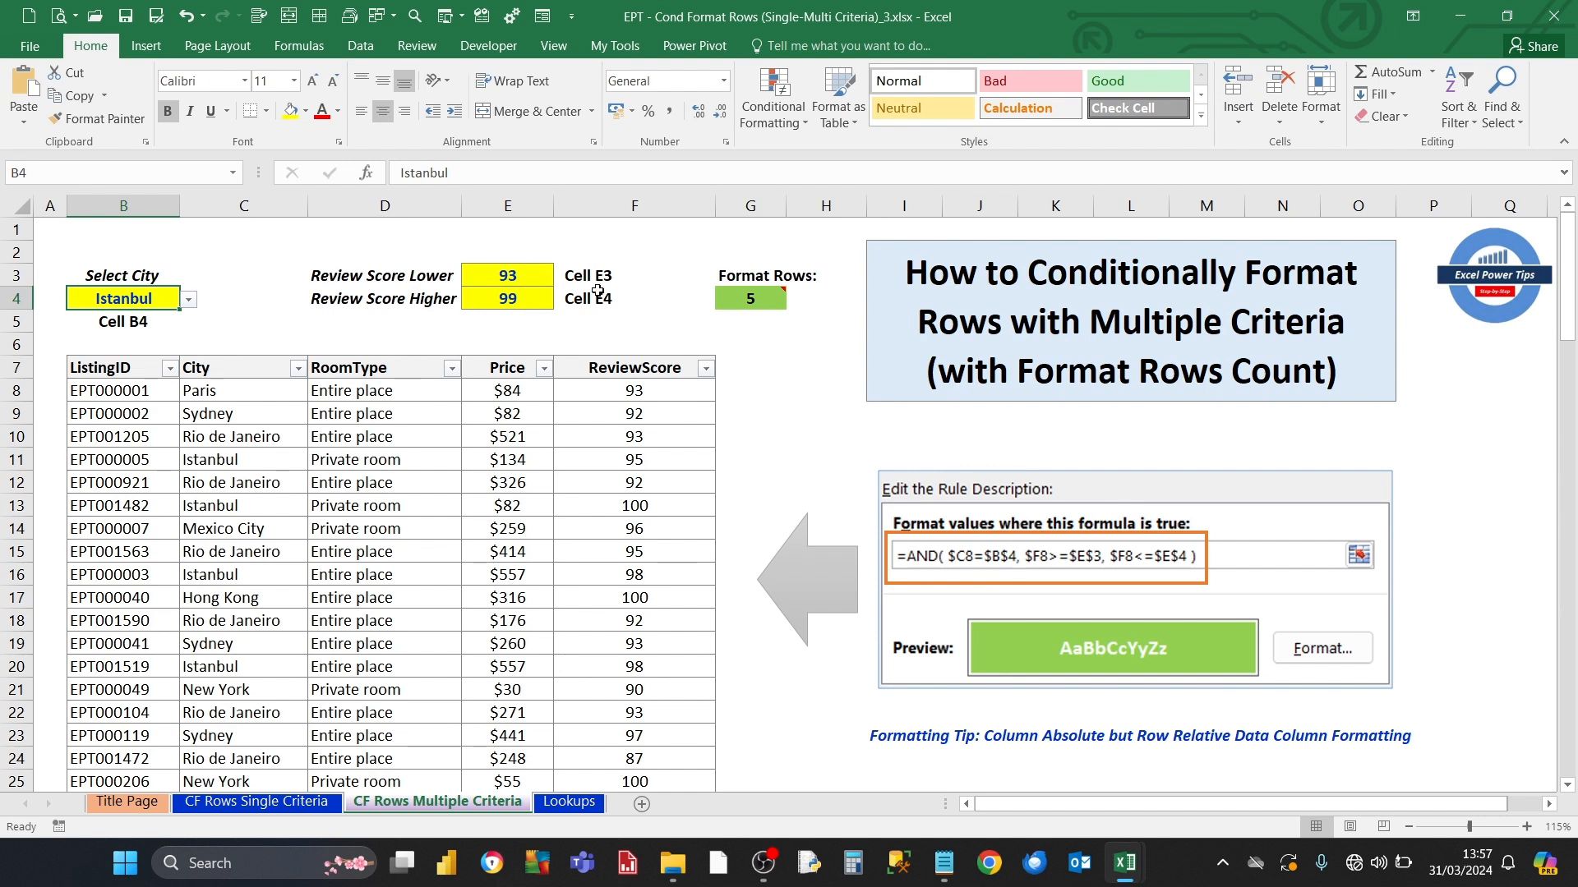
{"action": "left_click", "coordinate": [522, 272]}
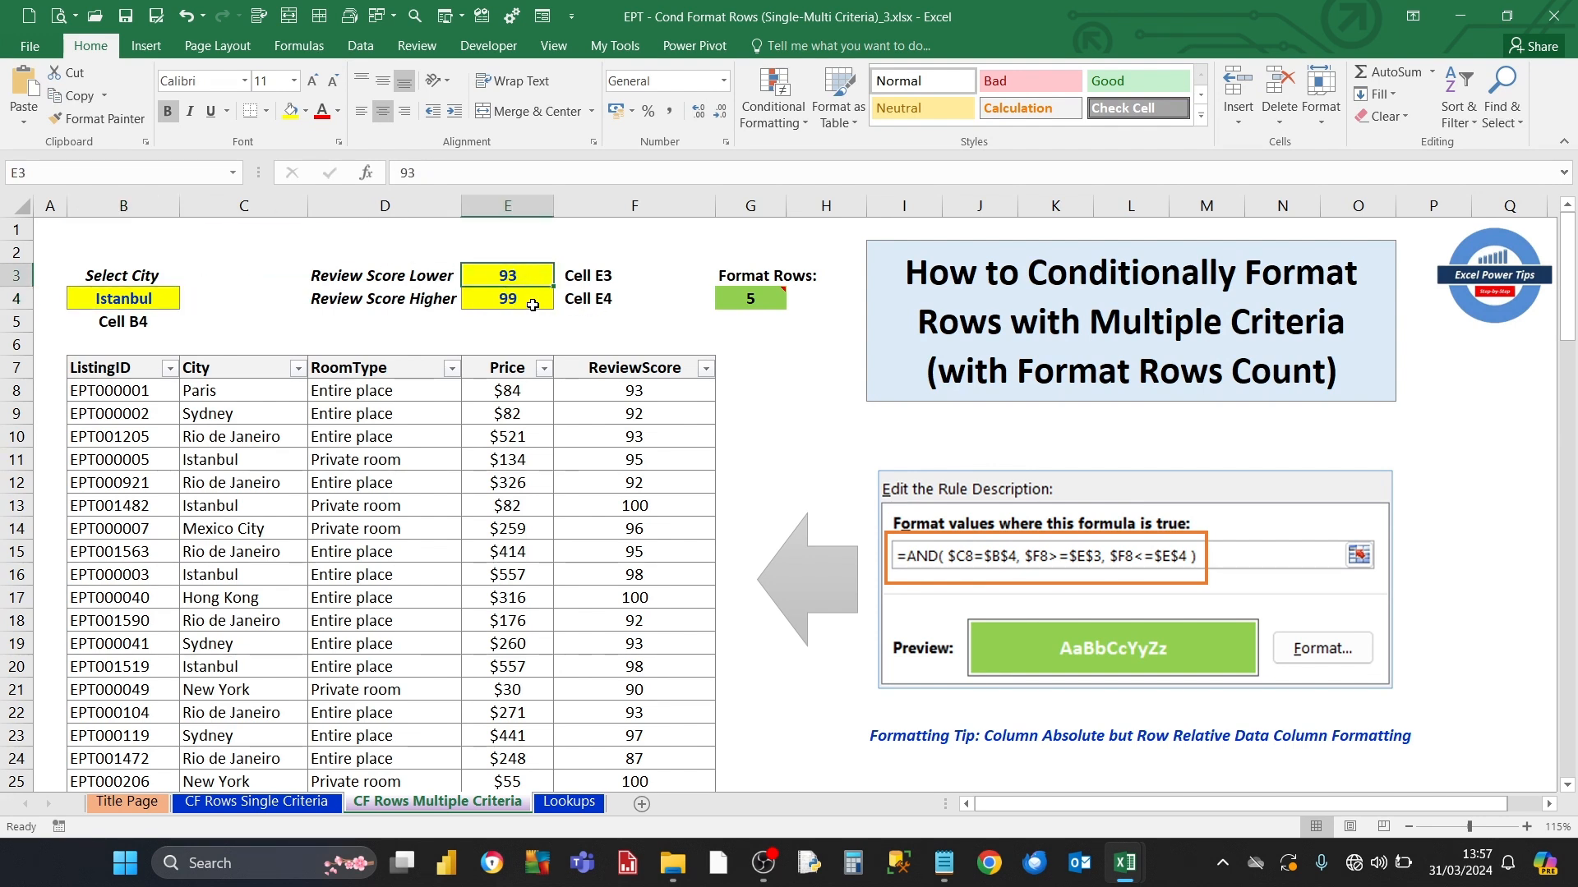
{"action": "left_click", "coordinate": [504, 299]}
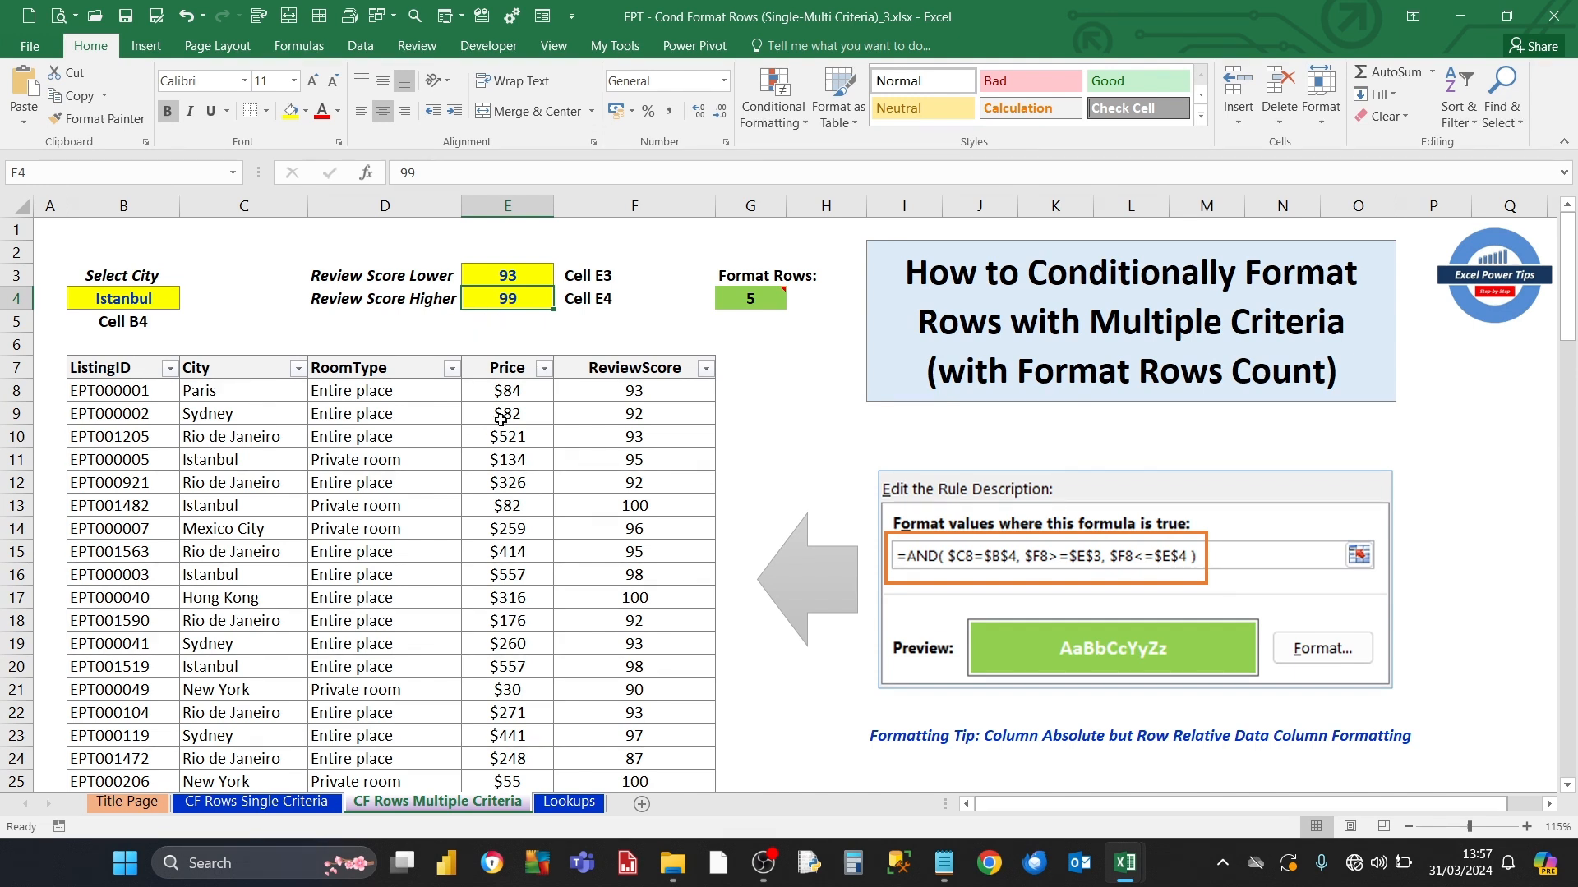
{"action": "left_click", "coordinate": [166, 401]}
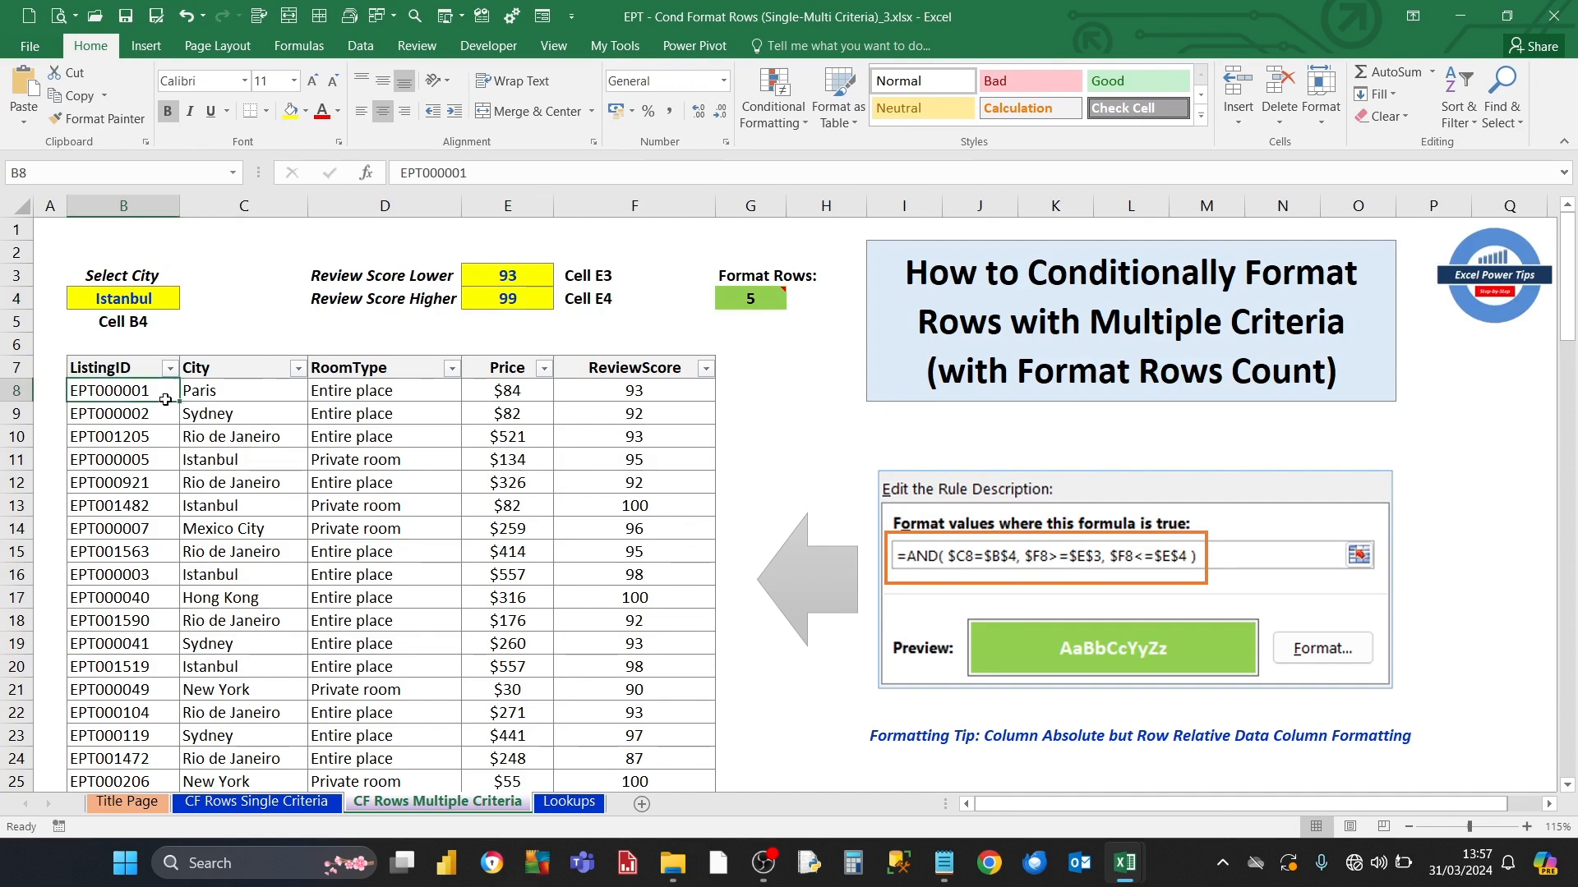
{"action": "left_click", "coordinate": [325, 467]}
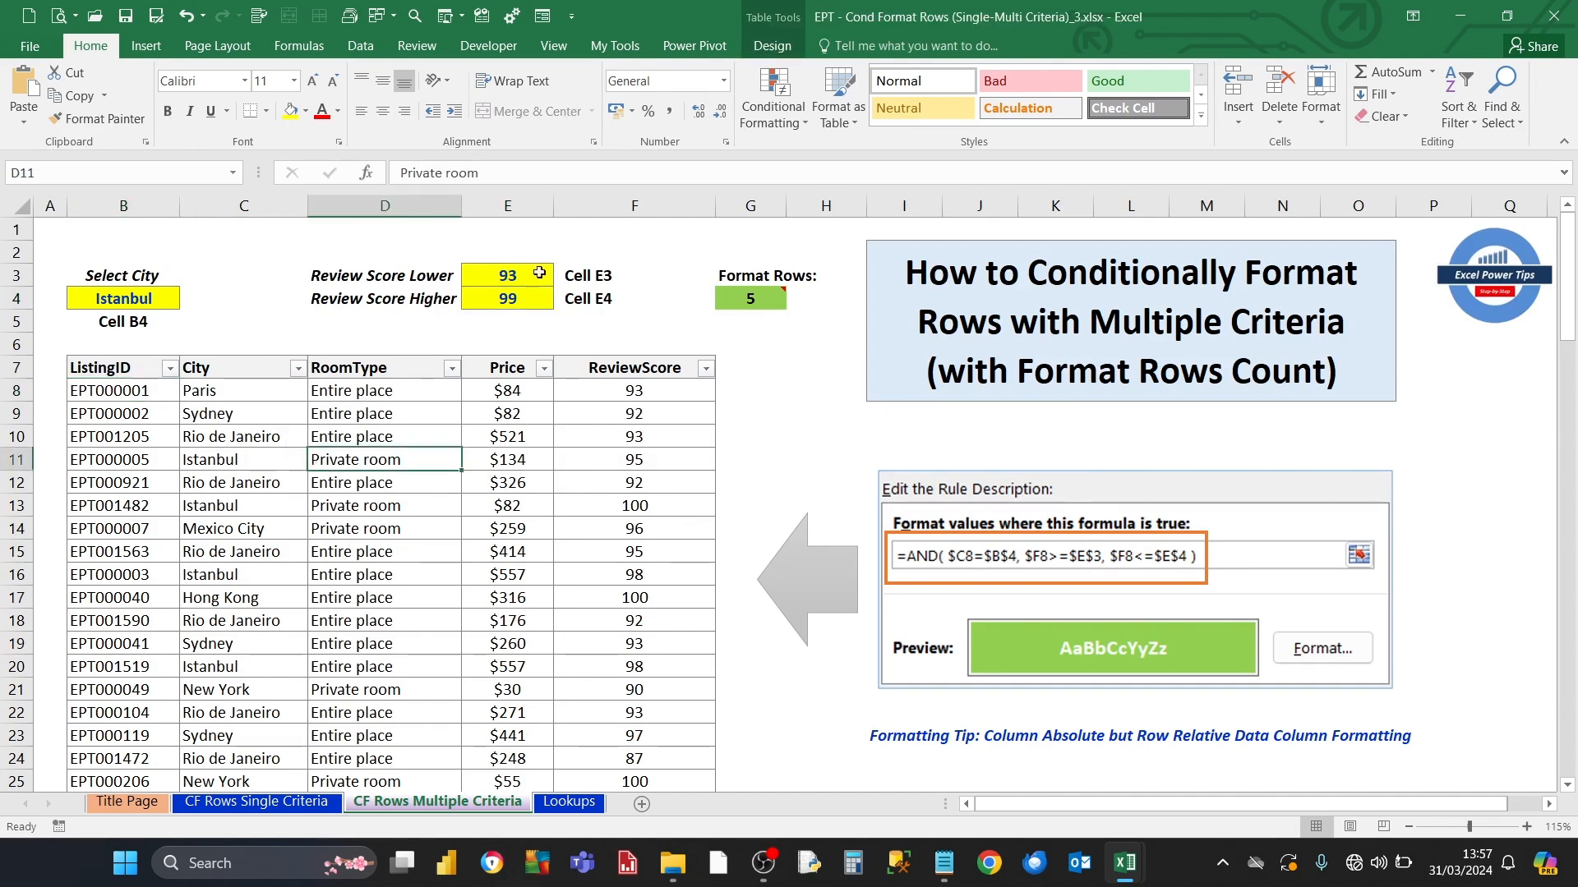
{"action": "left_click", "coordinate": [772, 46]}
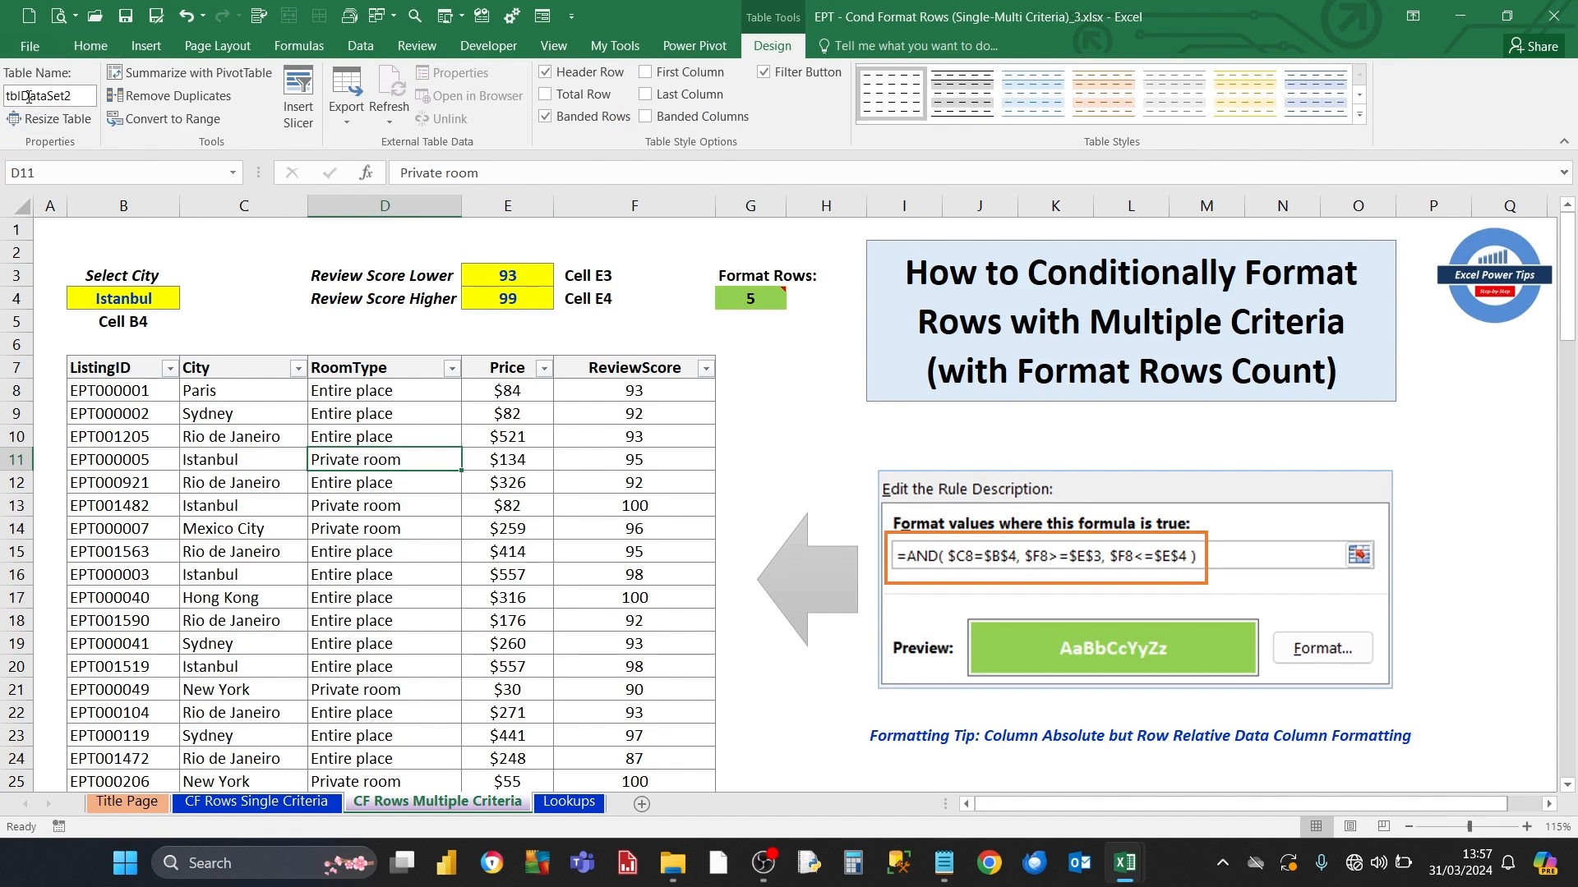
{"action": "left_click", "coordinate": [249, 458]}
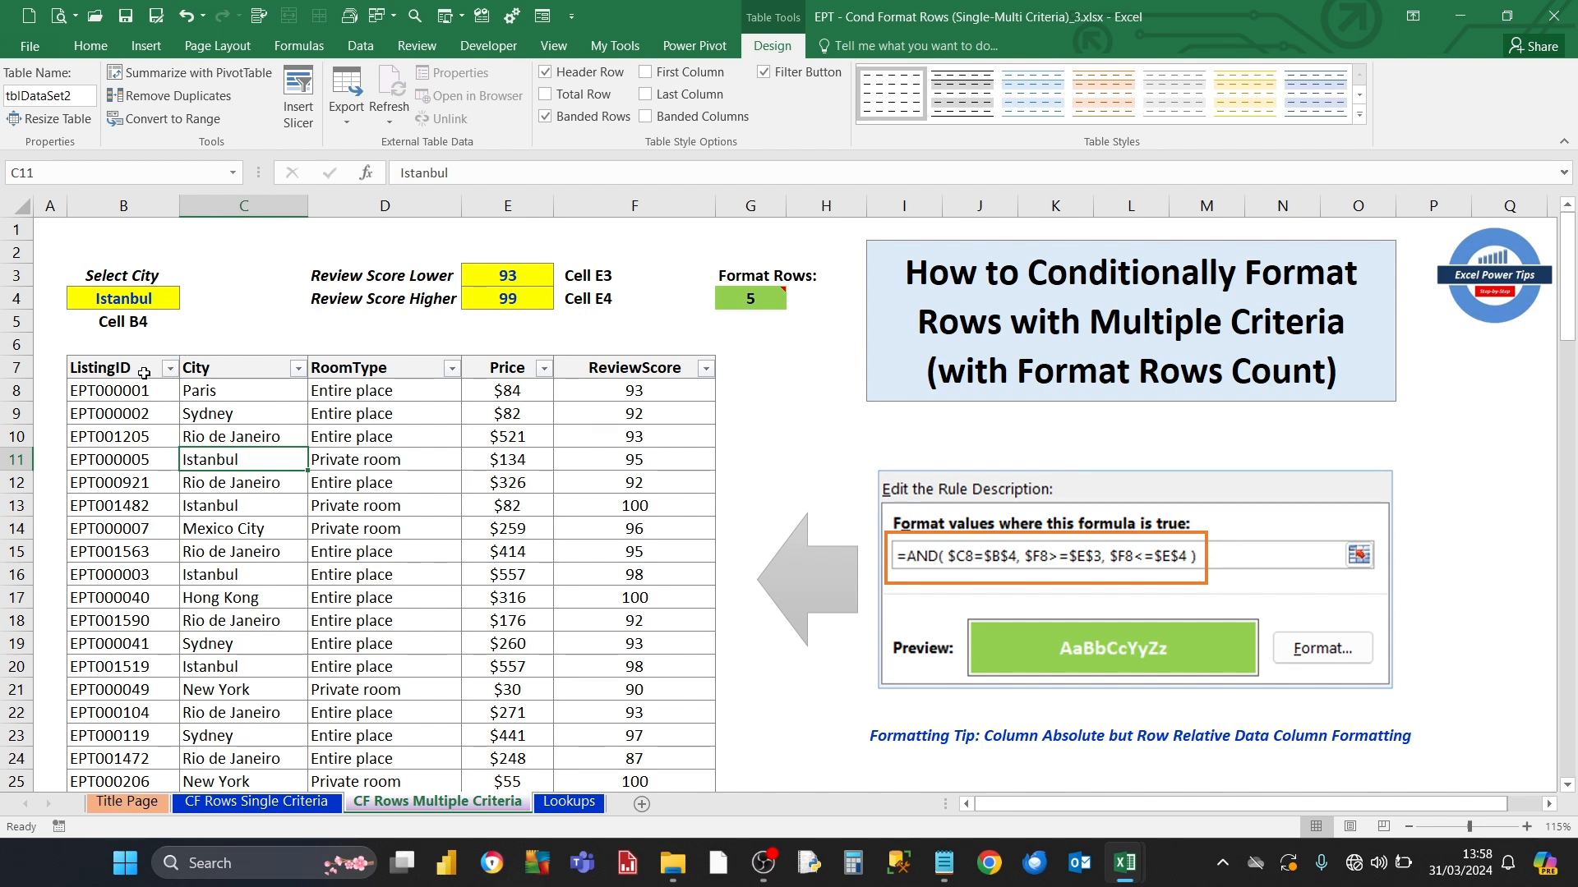
Step: Select all data rows of the table and start a new conditional formatting rule that uses a formula
{"action": "left_click", "coordinate": [66, 354]}
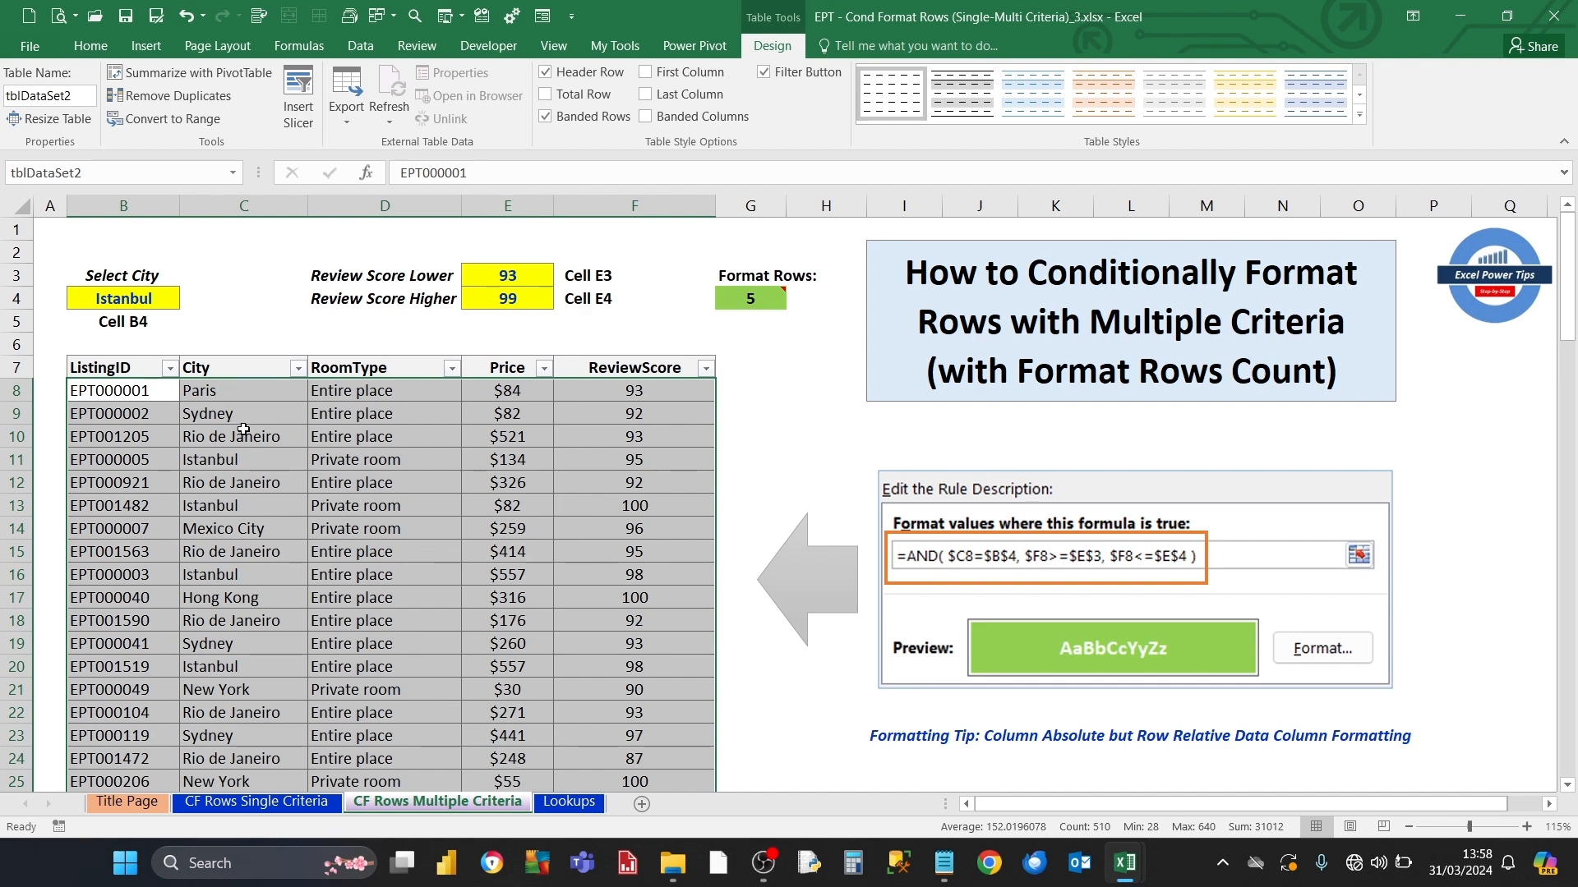
{"action": "left_click", "coordinate": [95, 47]}
{"action": "left_click", "coordinate": [772, 124]}
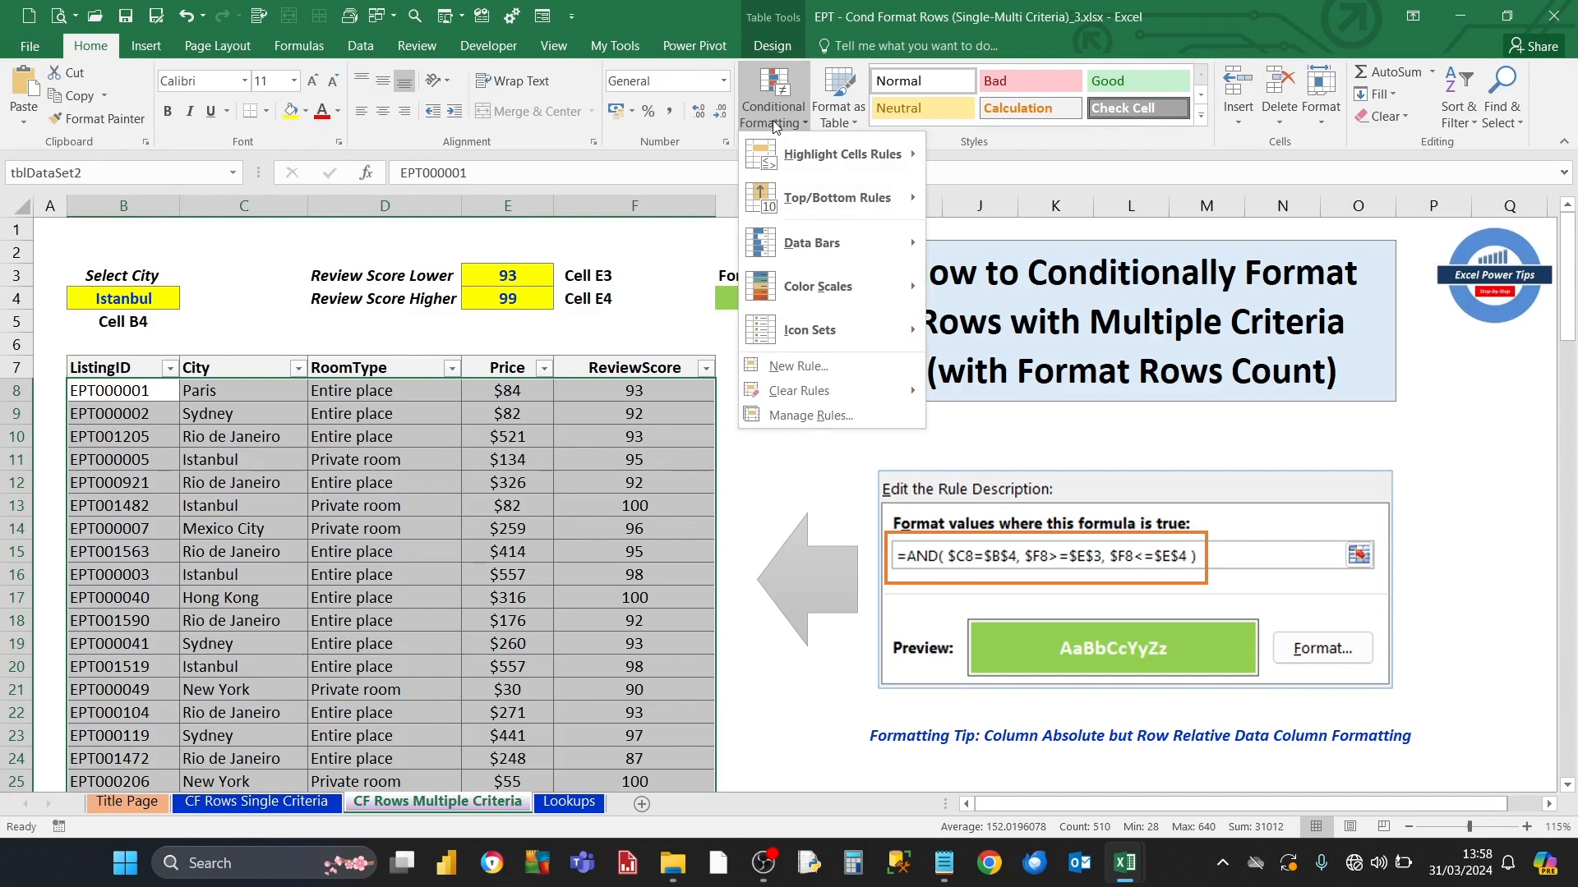
{"action": "left_click", "coordinate": [782, 365]}
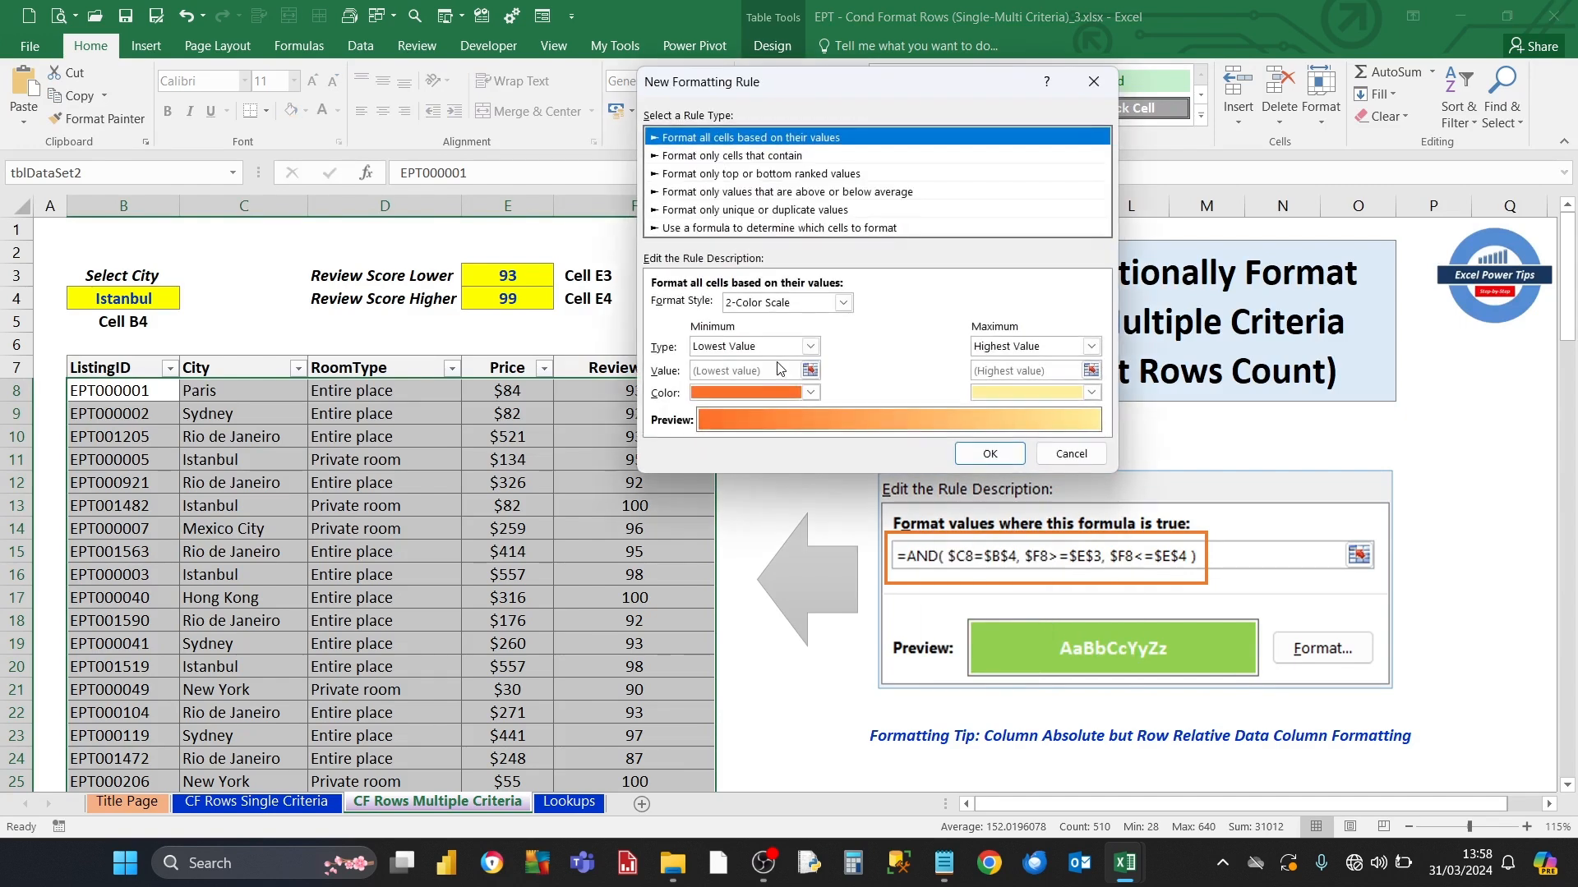
{"action": "left_click", "coordinate": [716, 228]}
{"action": "left_click_drag", "start_coordinate": [813, 87], "coordinate": [981, 41]}
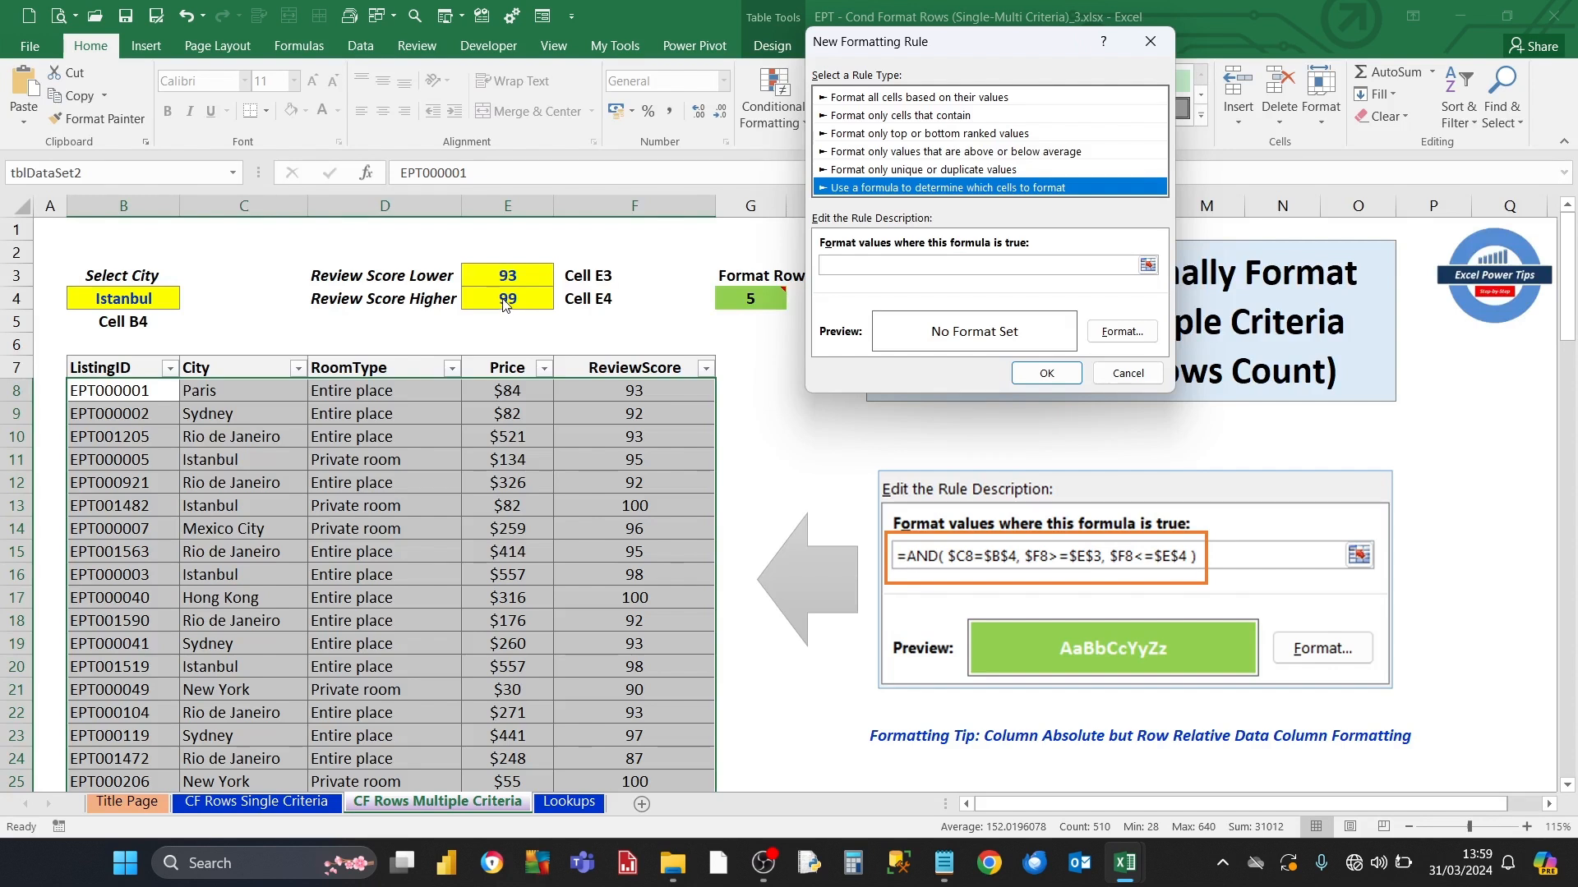
Step: Begin the rule formula with =AND( $C8=$B$4 to compare each row's city with the selected city
{"action": "left_click", "coordinate": [867, 268]}
{"action": "type", "text": "=AND( $"}
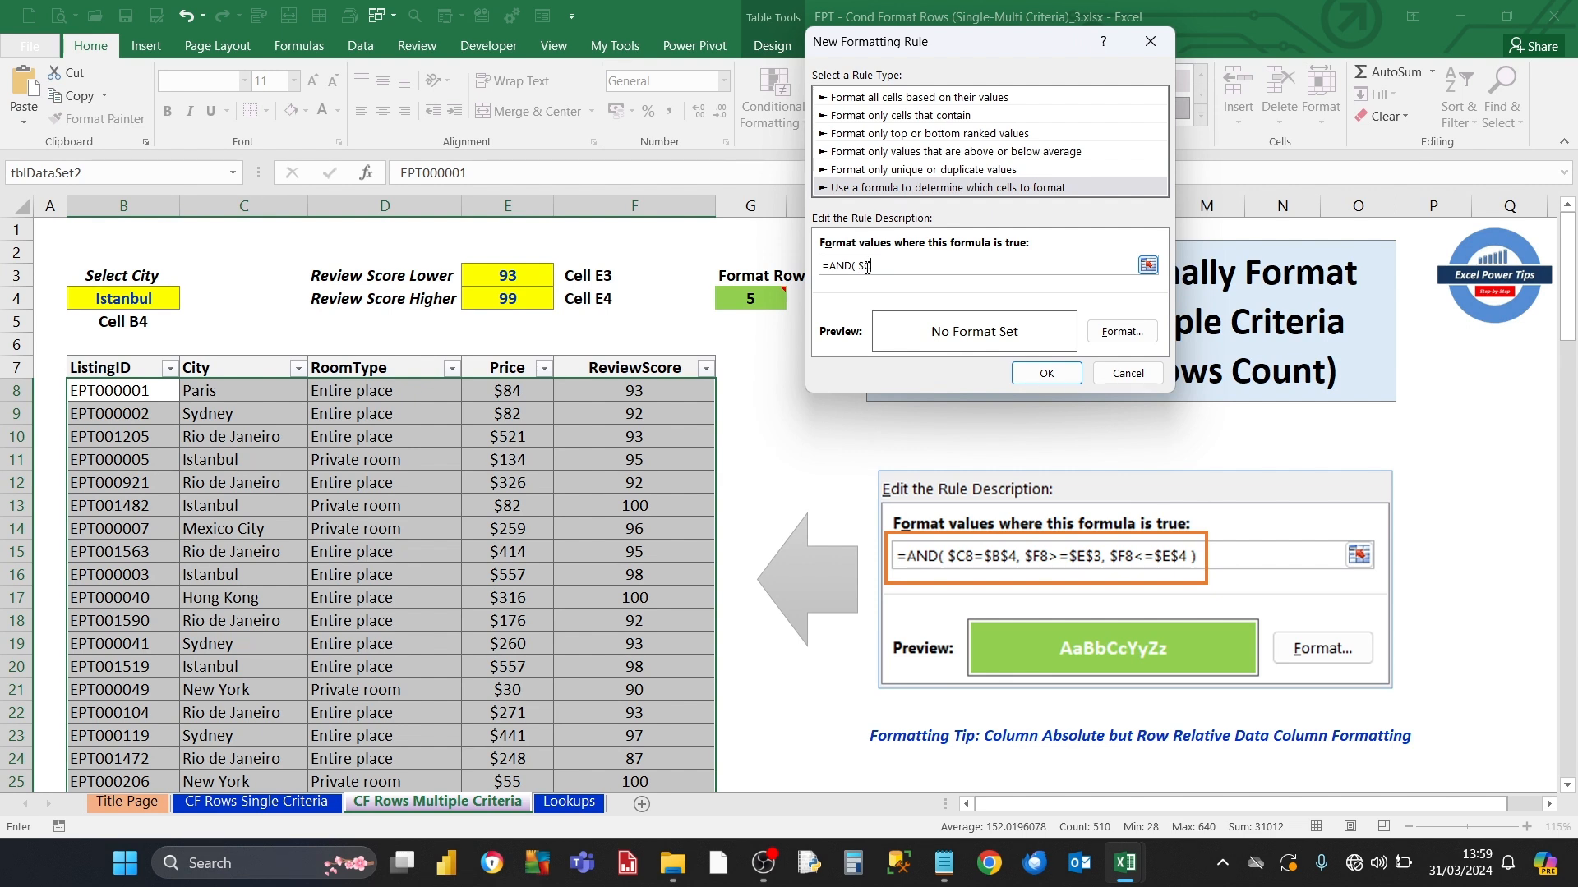
{"action": "type", "text": "C8="}
{"action": "left_click", "coordinate": [1148, 265]}
{"action": "left_click", "coordinate": [153, 296]}
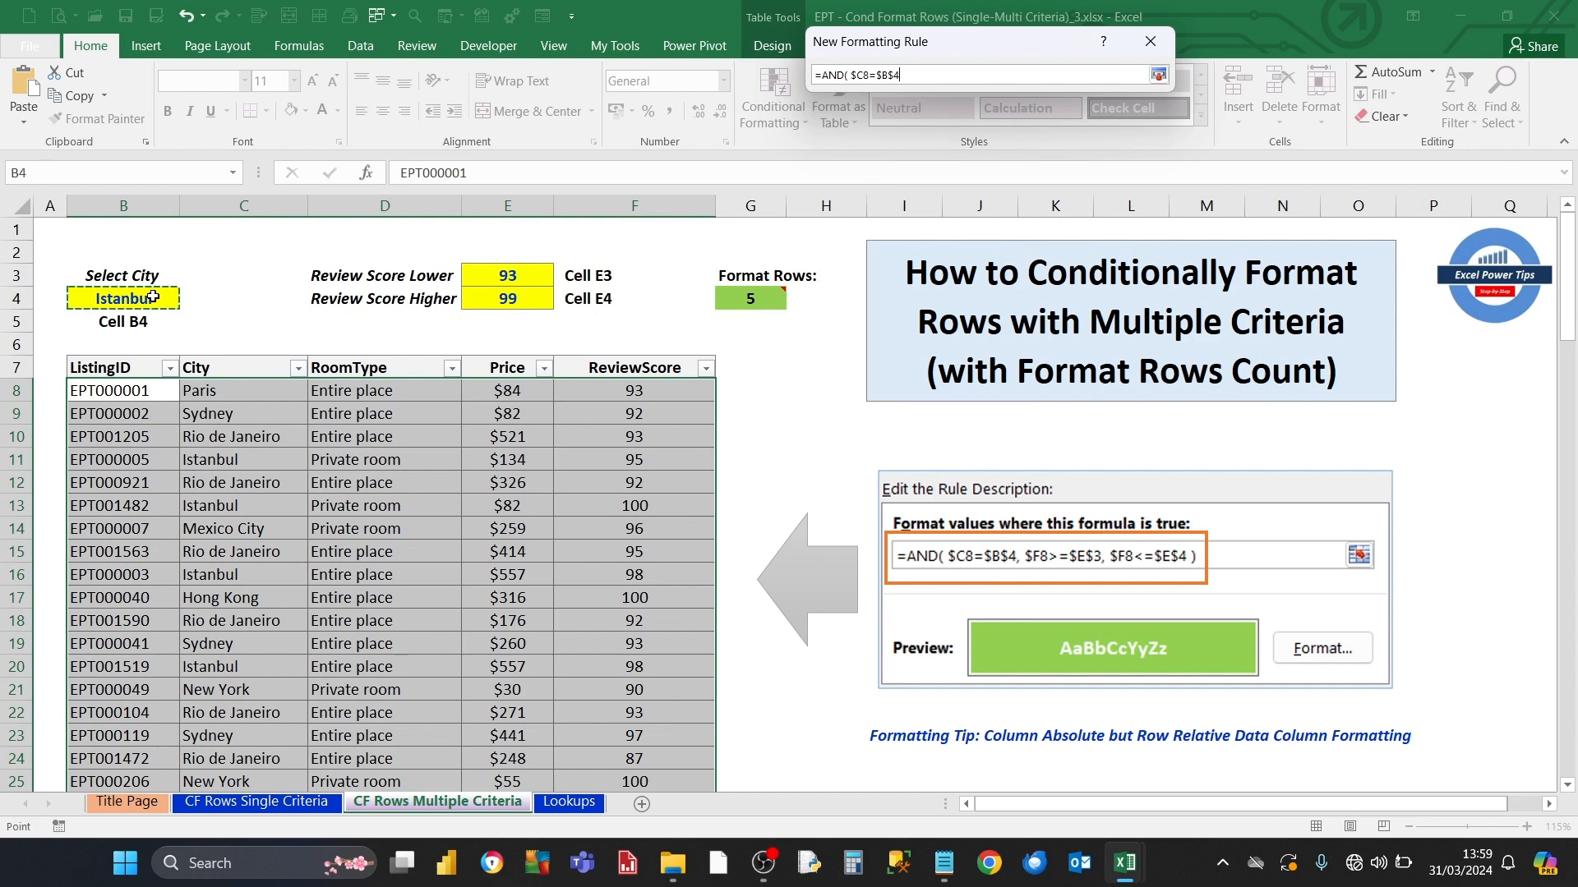
{"action": "left_click", "coordinate": [1158, 76]}
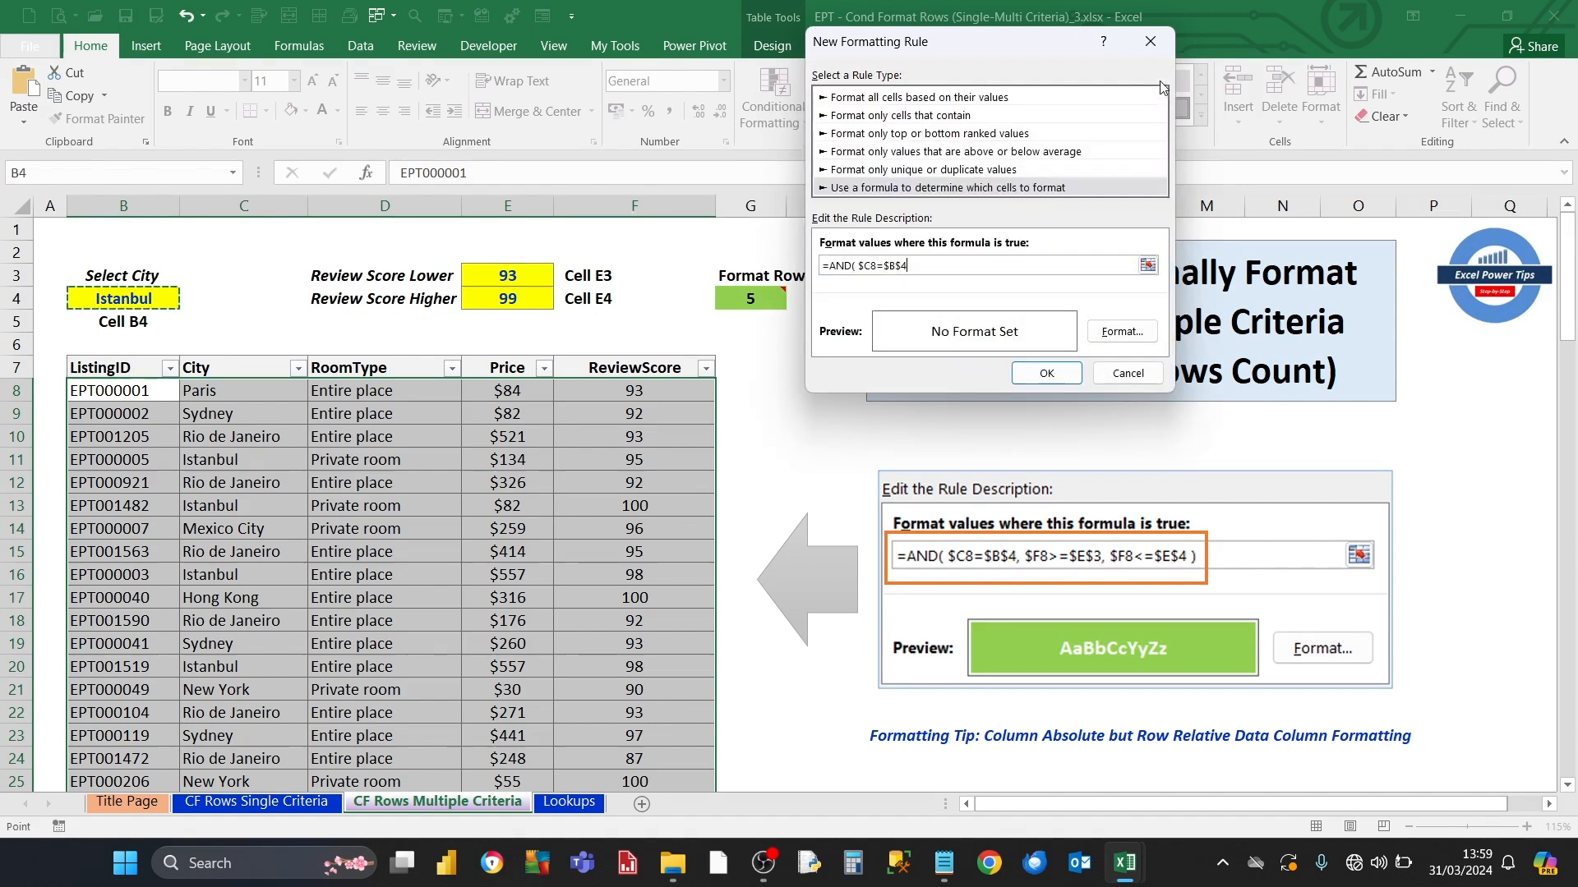
Step: Add the condition $F8>=$E$3 to the AND formula for the lower review score limit
{"action": "left_click", "coordinate": [915, 265]}
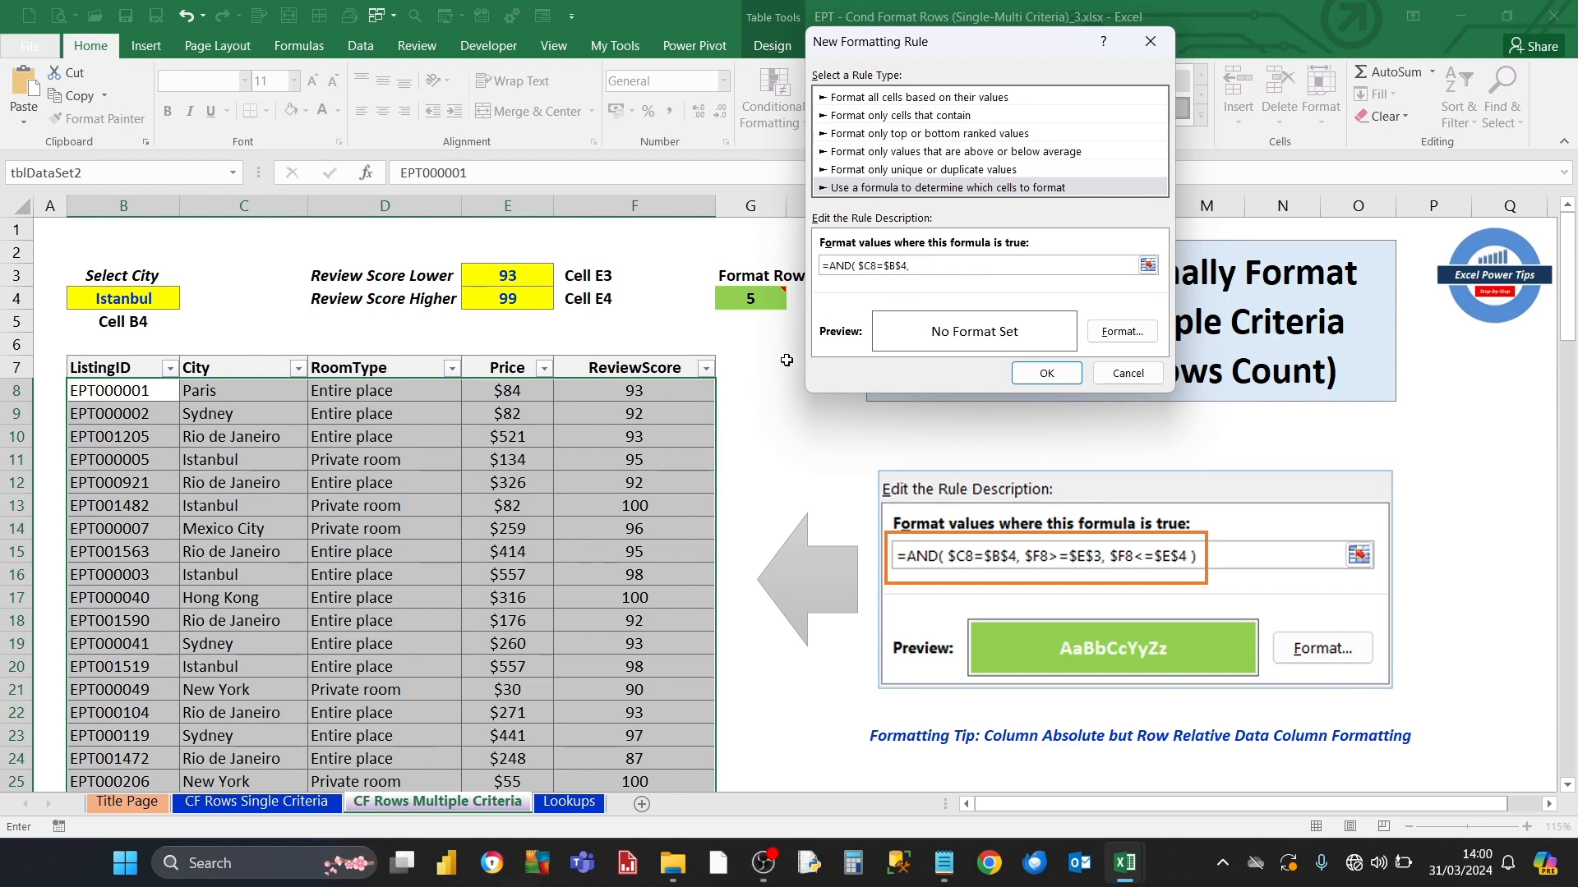
{"action": "type", "text": "$F8>="}
{"action": "left_click", "coordinate": [530, 279]}
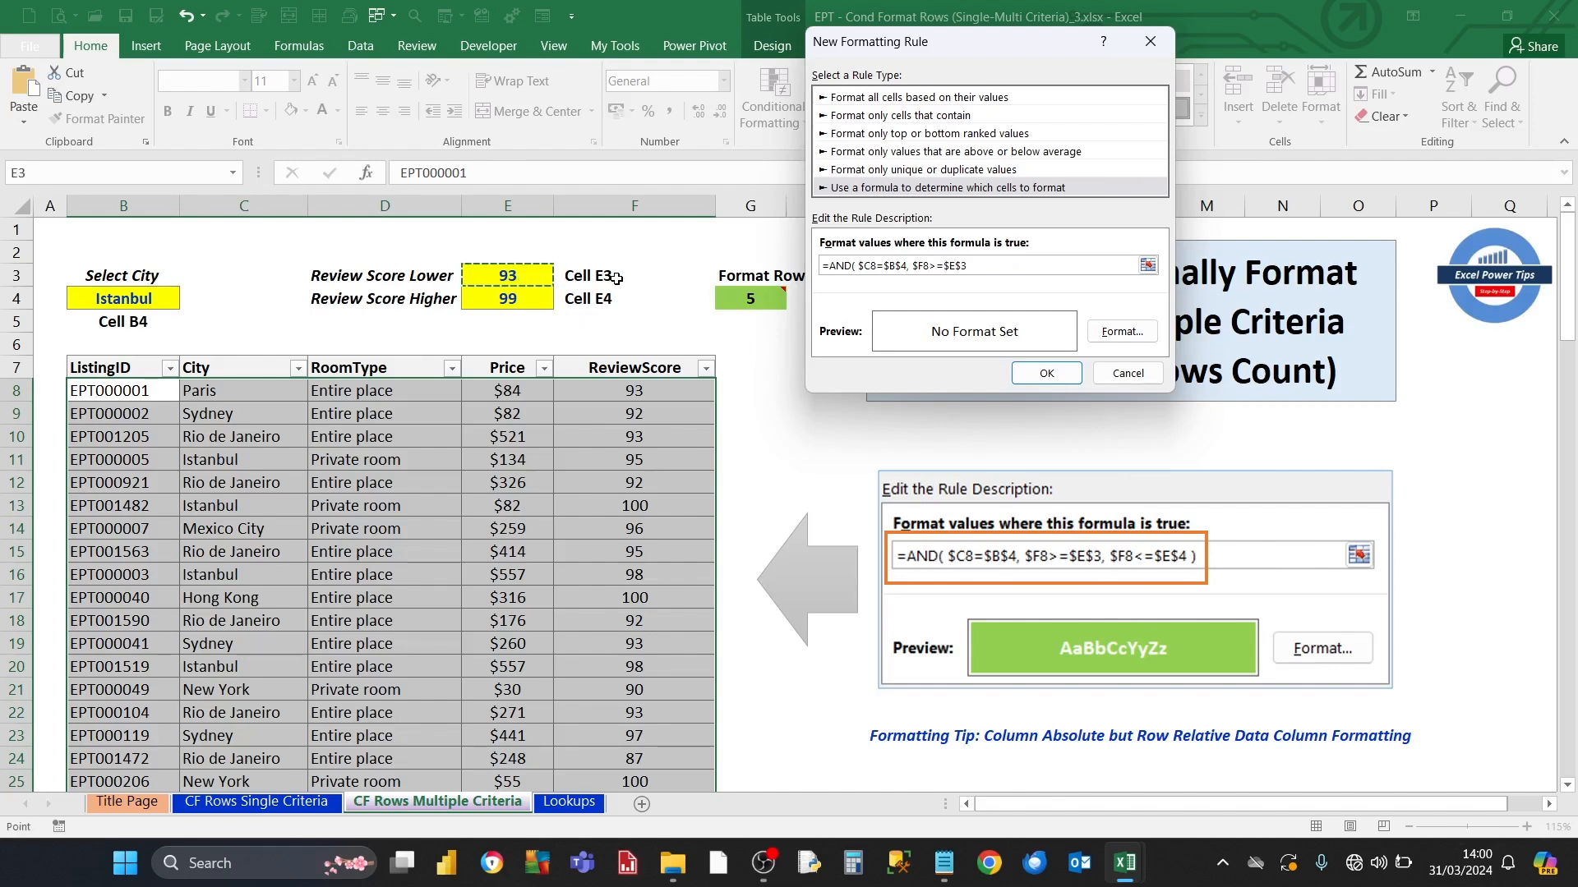
Step: Complete the AND formula with the condition $F8<=$E$4 for the upper review score limit
{"action": "type", "text": ","}
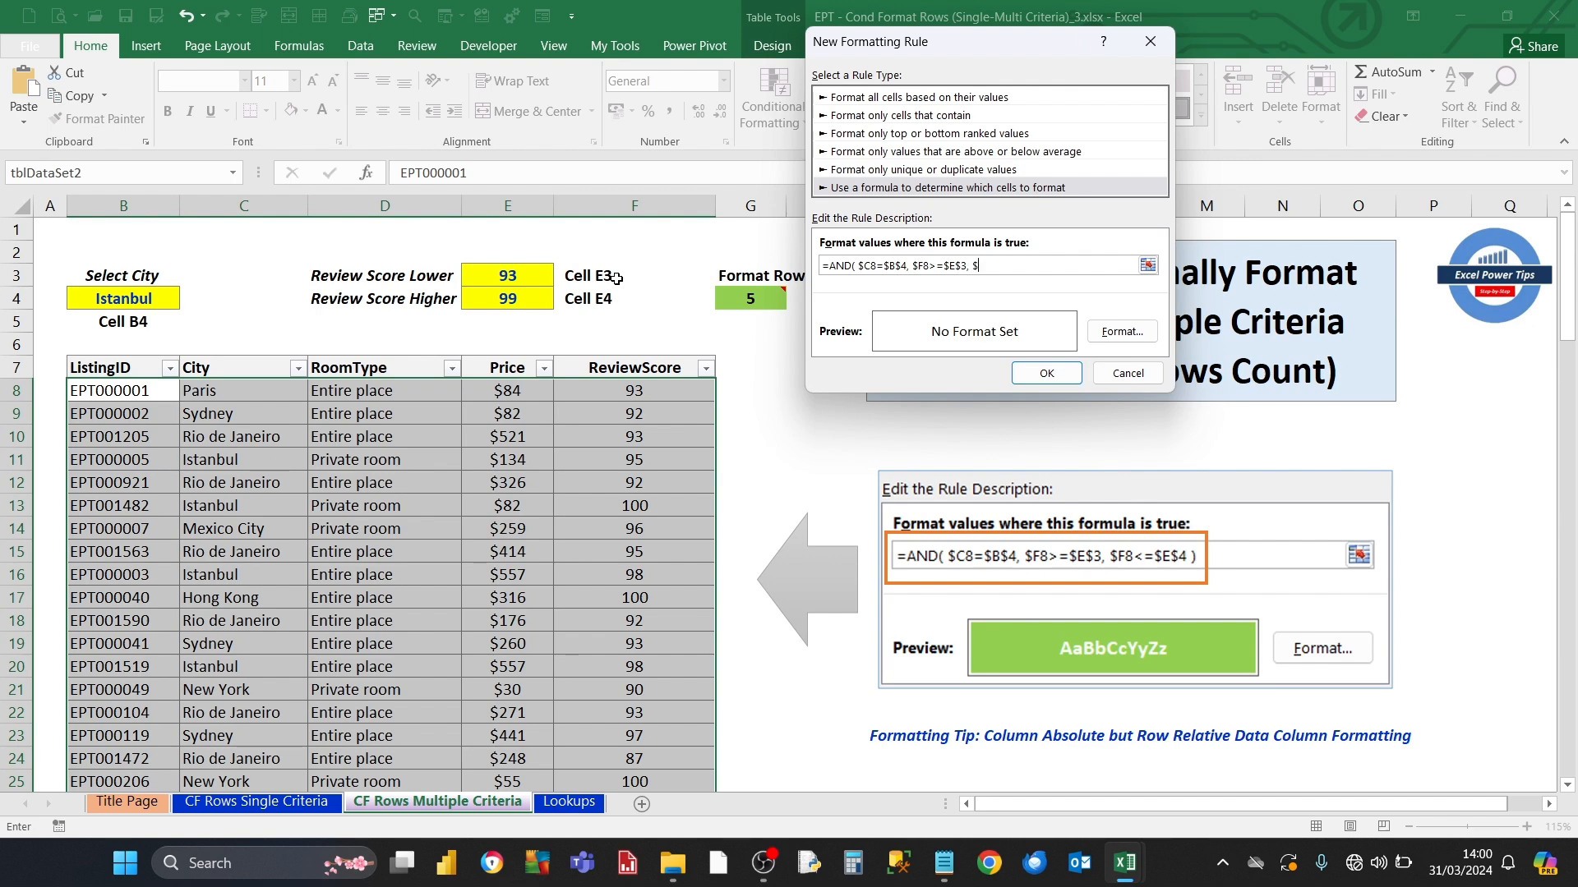
{"action": "type", "text": " $f"}
{"action": "left_click", "coordinate": [492, 297]}
{"action": "type", "text": ")"}
Step: Set the rule's font format to bold with white text
{"action": "left_click", "coordinate": [1122, 332]}
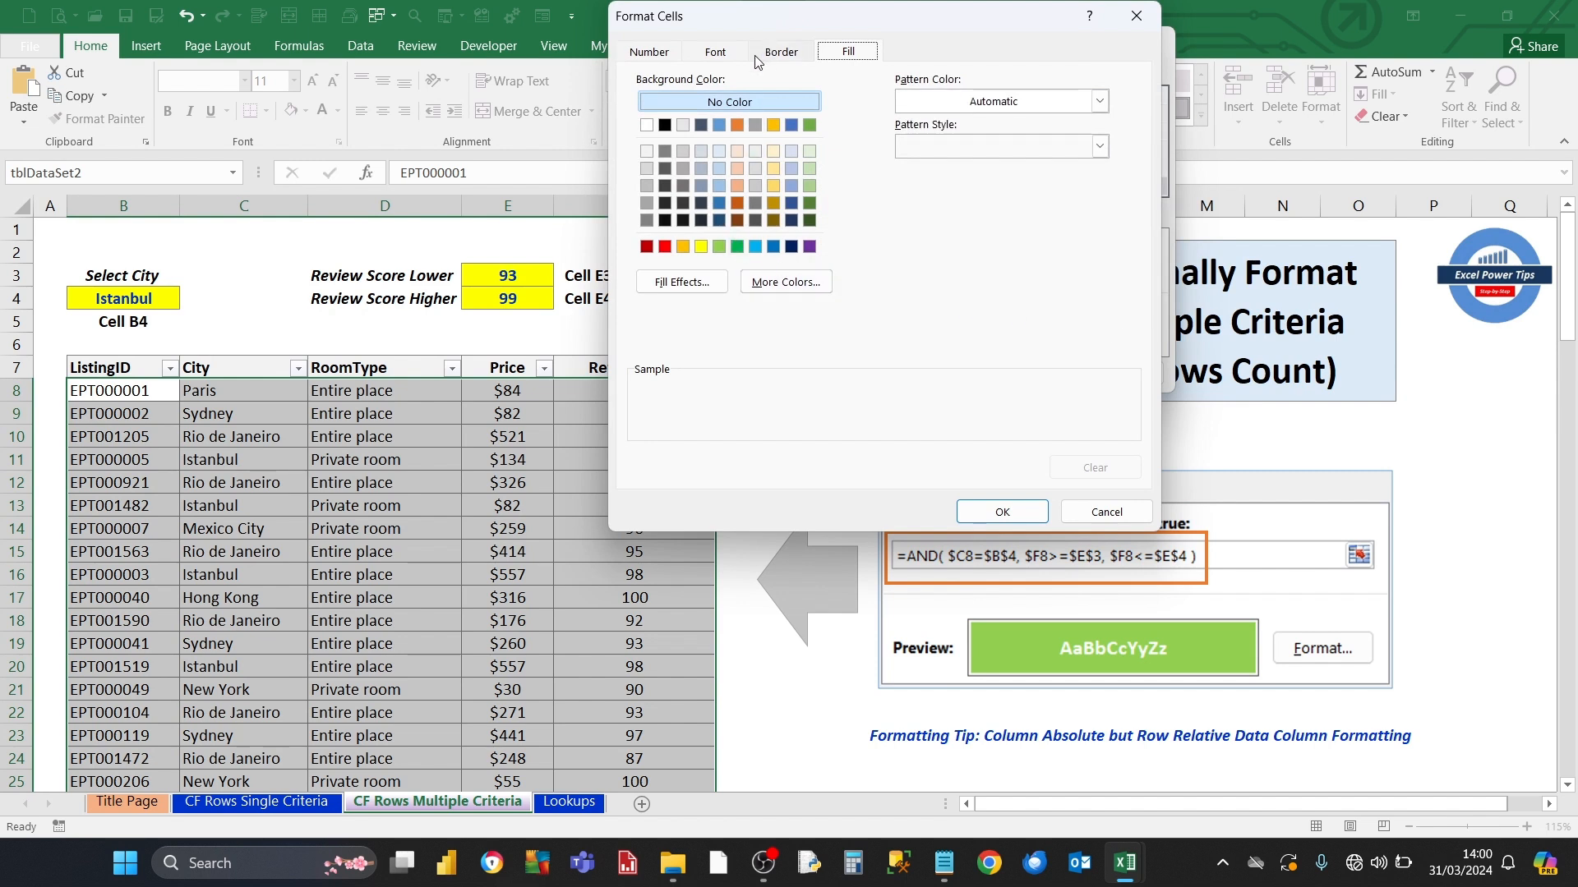
{"action": "left_click", "coordinate": [728, 56]}
{"action": "left_click", "coordinate": [884, 149]}
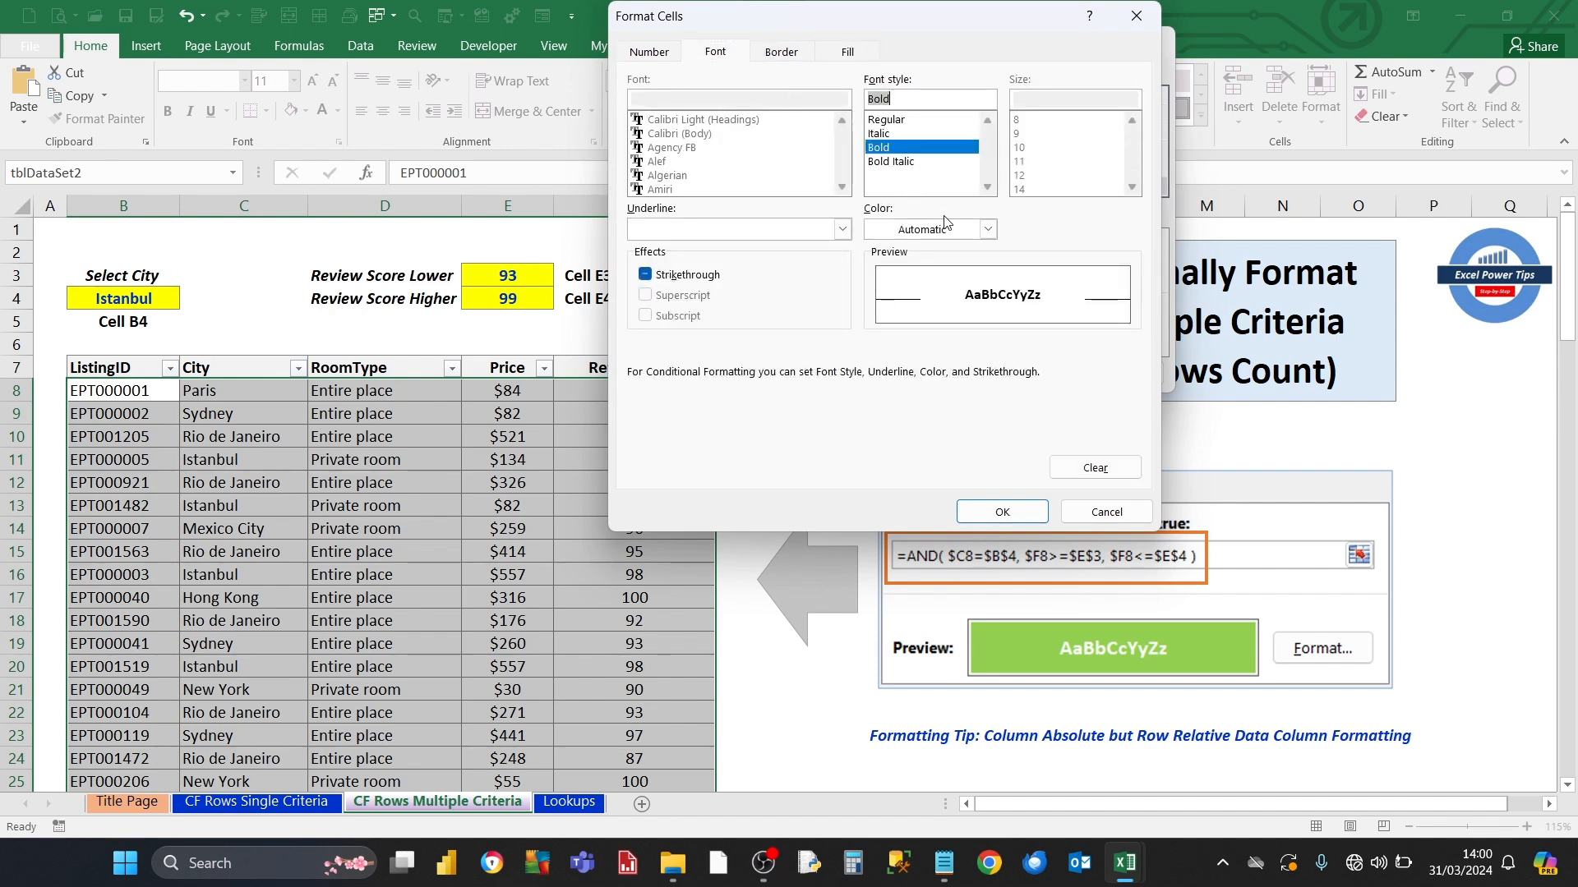
{"action": "left_click", "coordinate": [987, 230]}
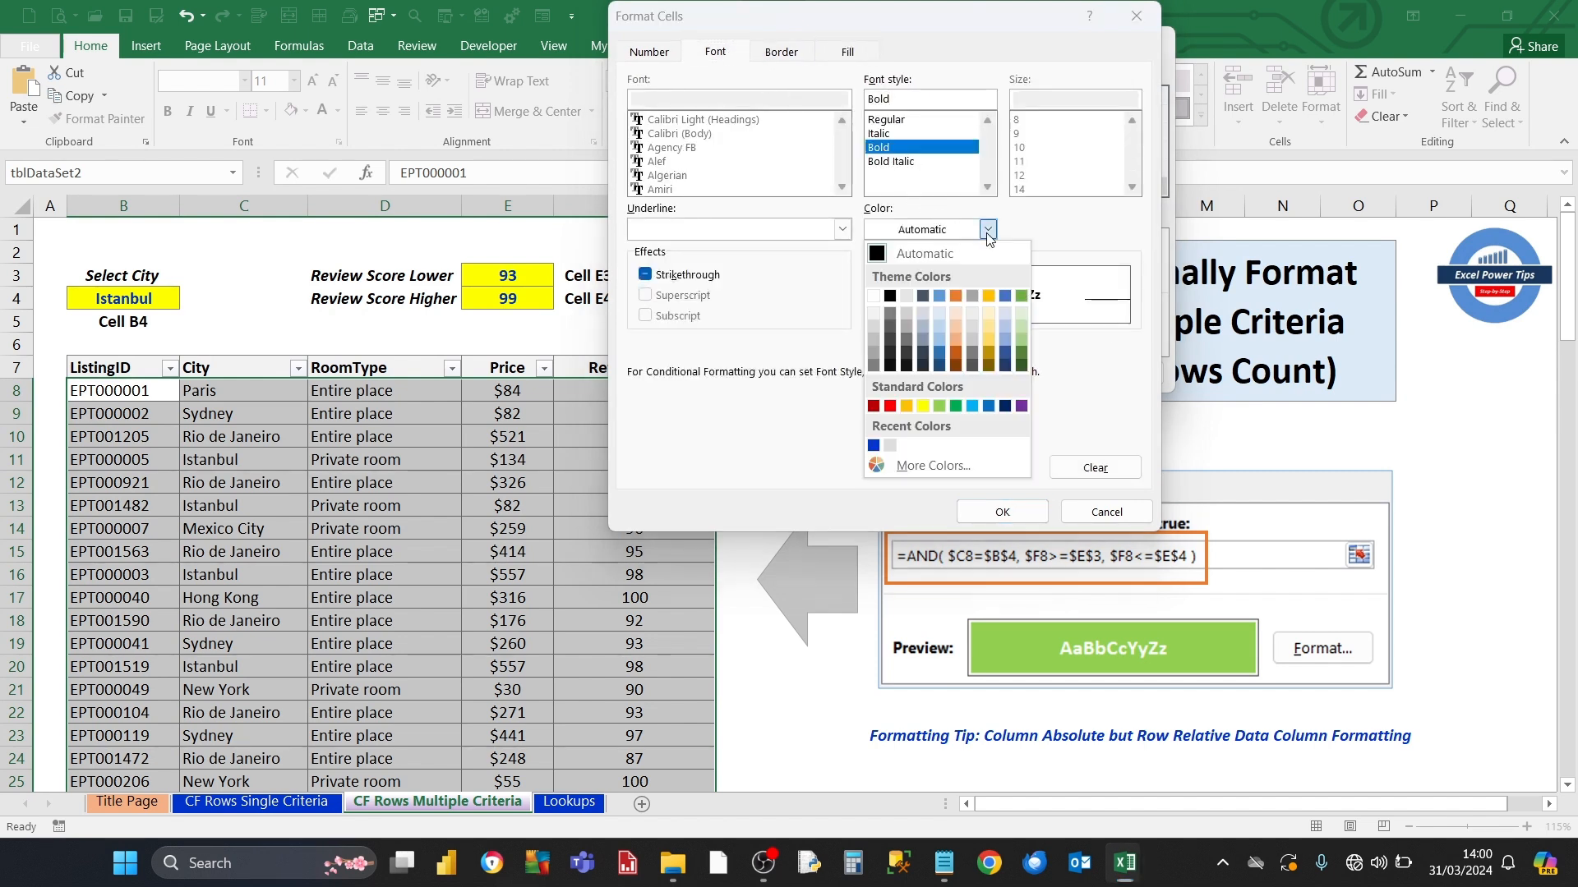
{"action": "left_click", "coordinate": [879, 301]}
Step: Give the rule a light green fill and apply the finished formatting rule to the table
{"action": "left_click", "coordinate": [847, 58]}
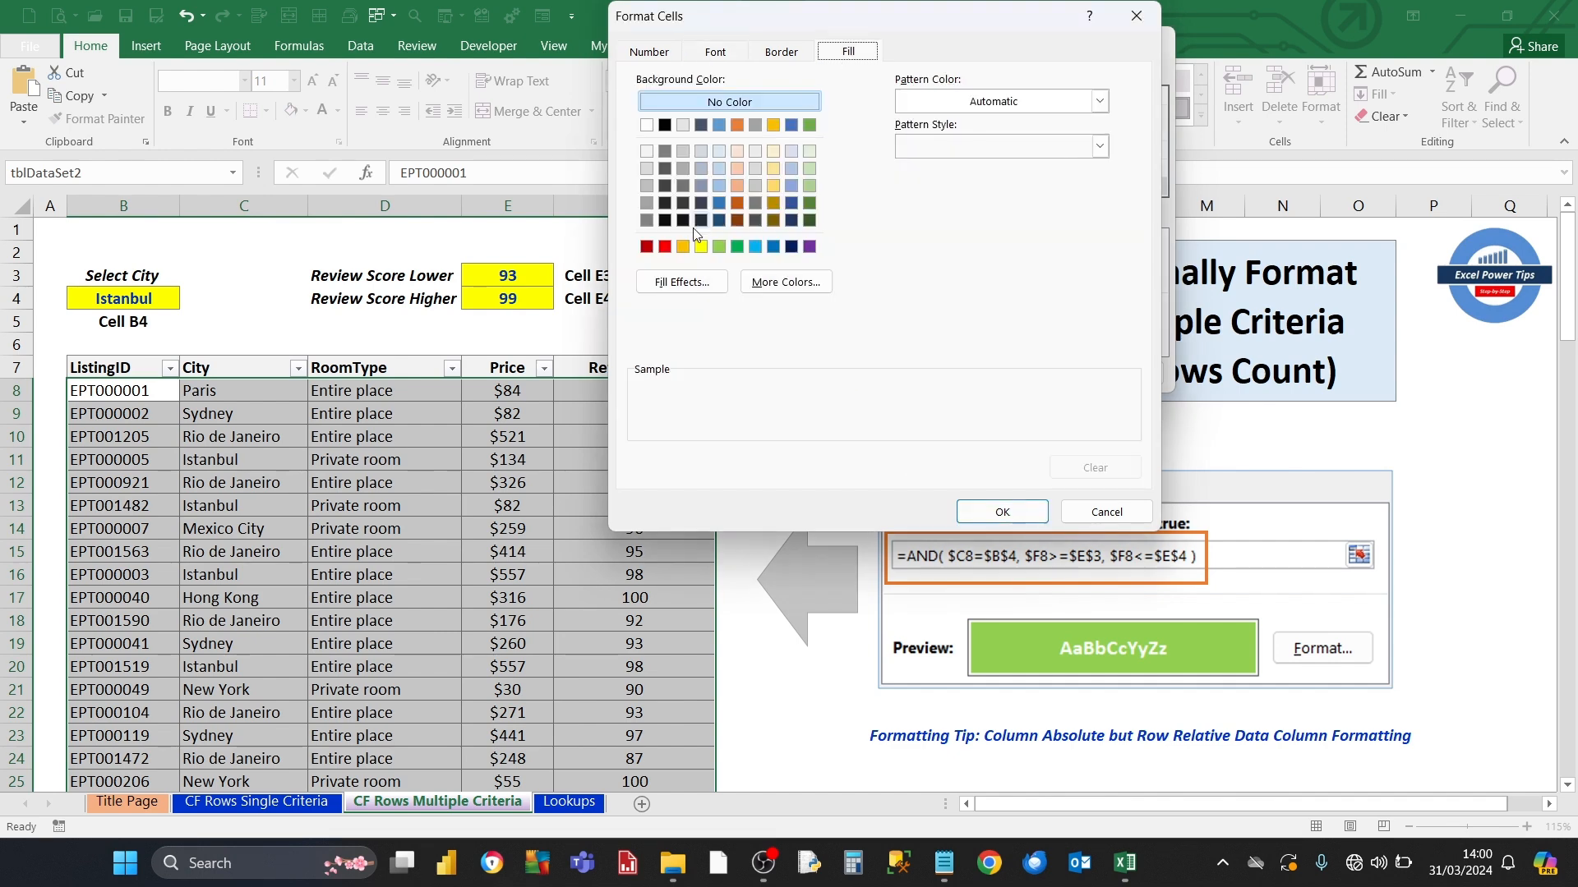
{"action": "left_click", "coordinate": [720, 248]}
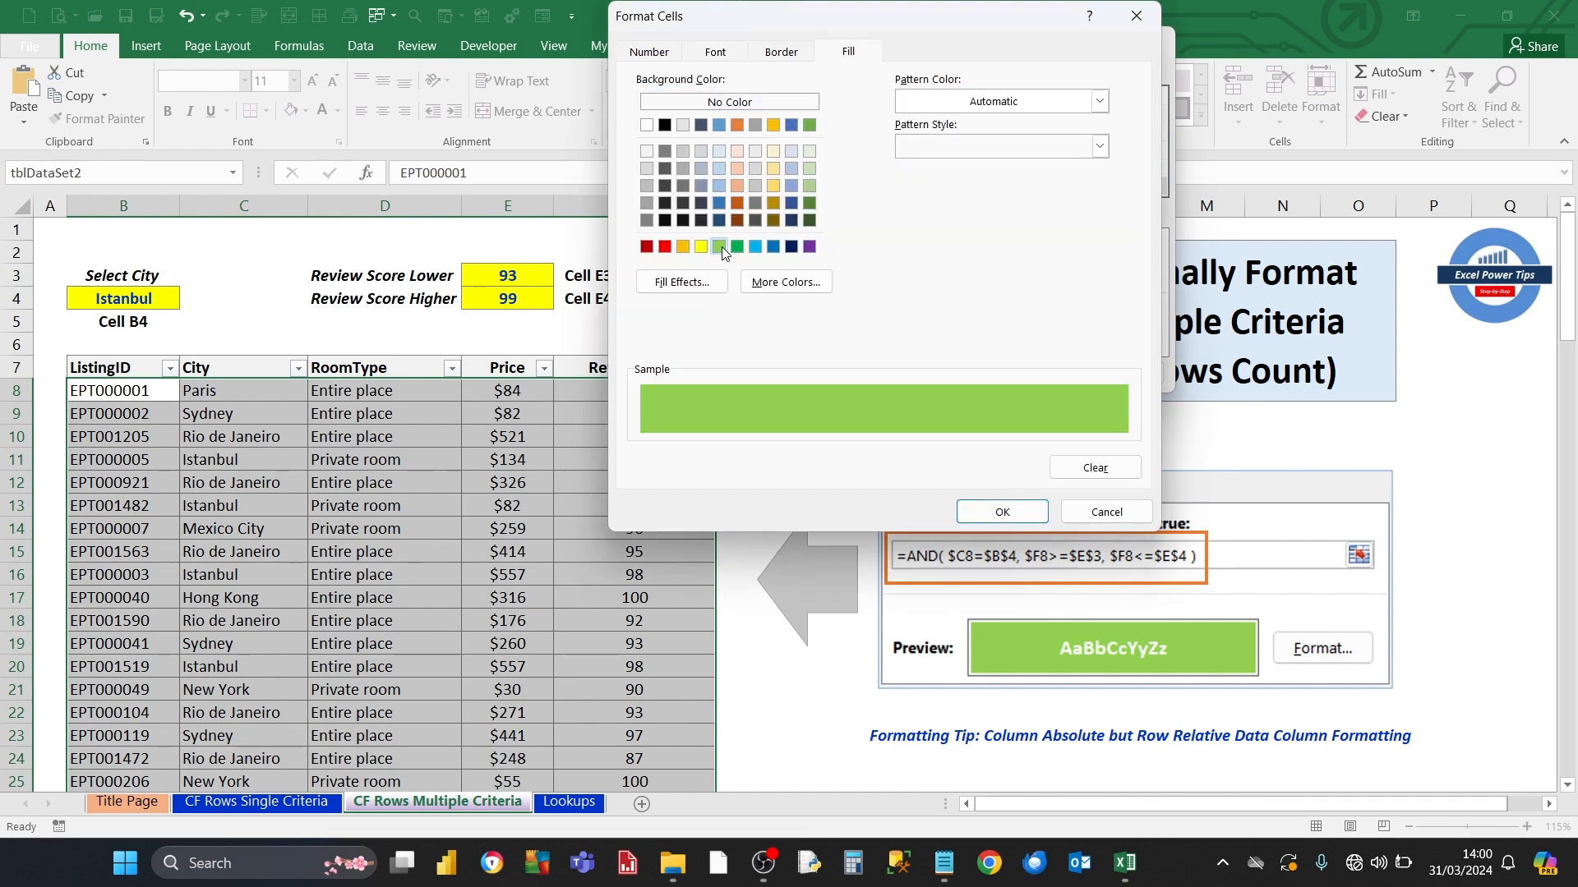
{"action": "left_click", "coordinate": [982, 513]}
{"action": "left_click", "coordinate": [1045, 373]}
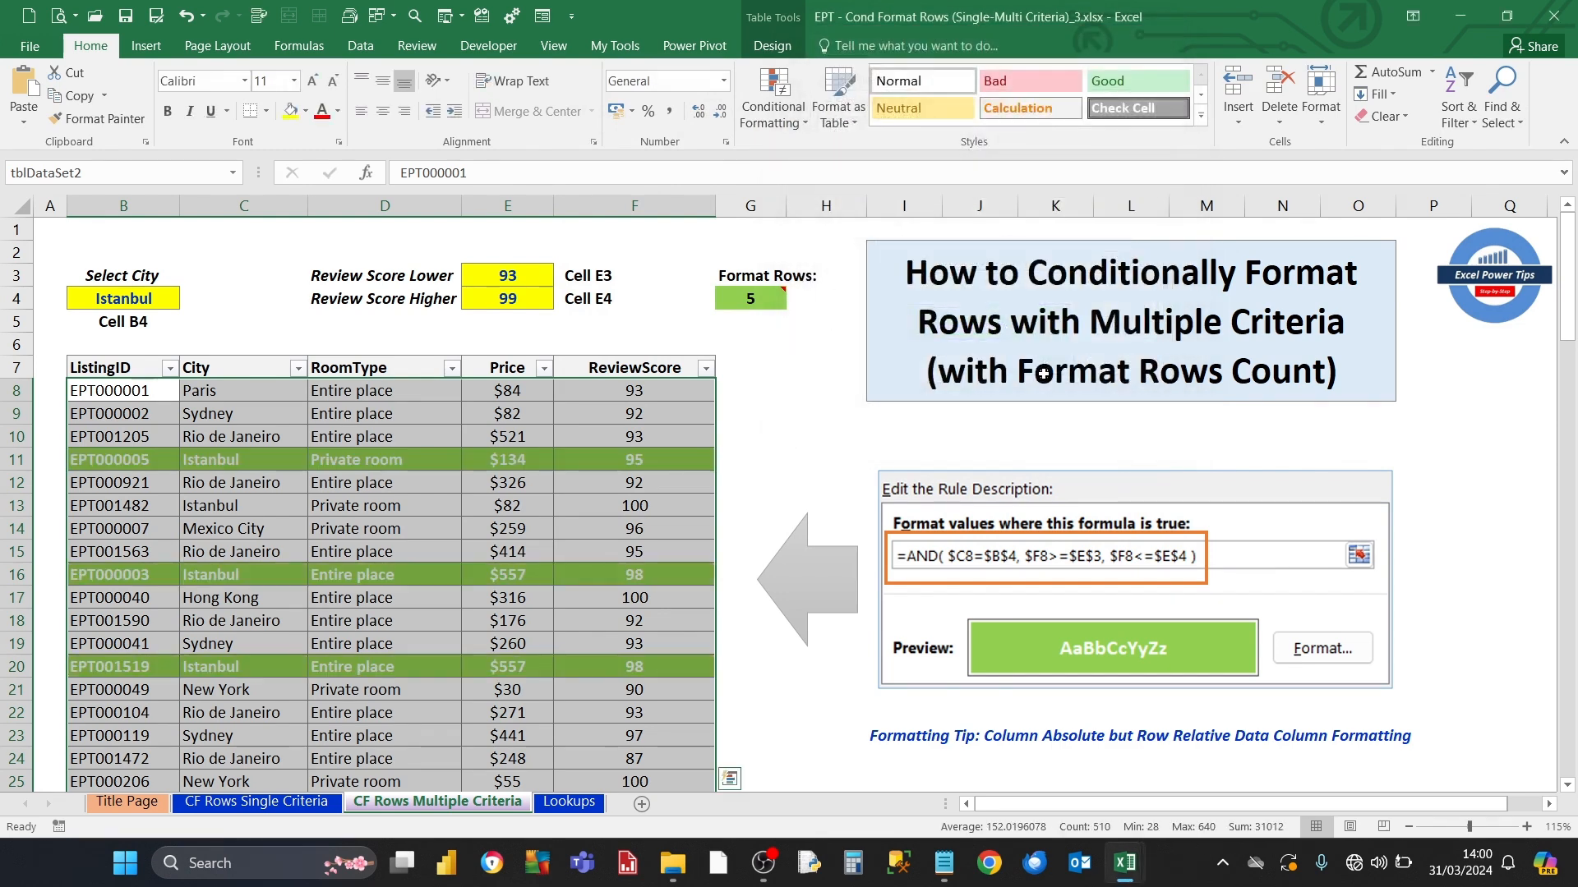
Step: Check the highlighted rows' city and review scores against the criteria in B4, E3 and E4
{"action": "left_click", "coordinate": [420, 484]}
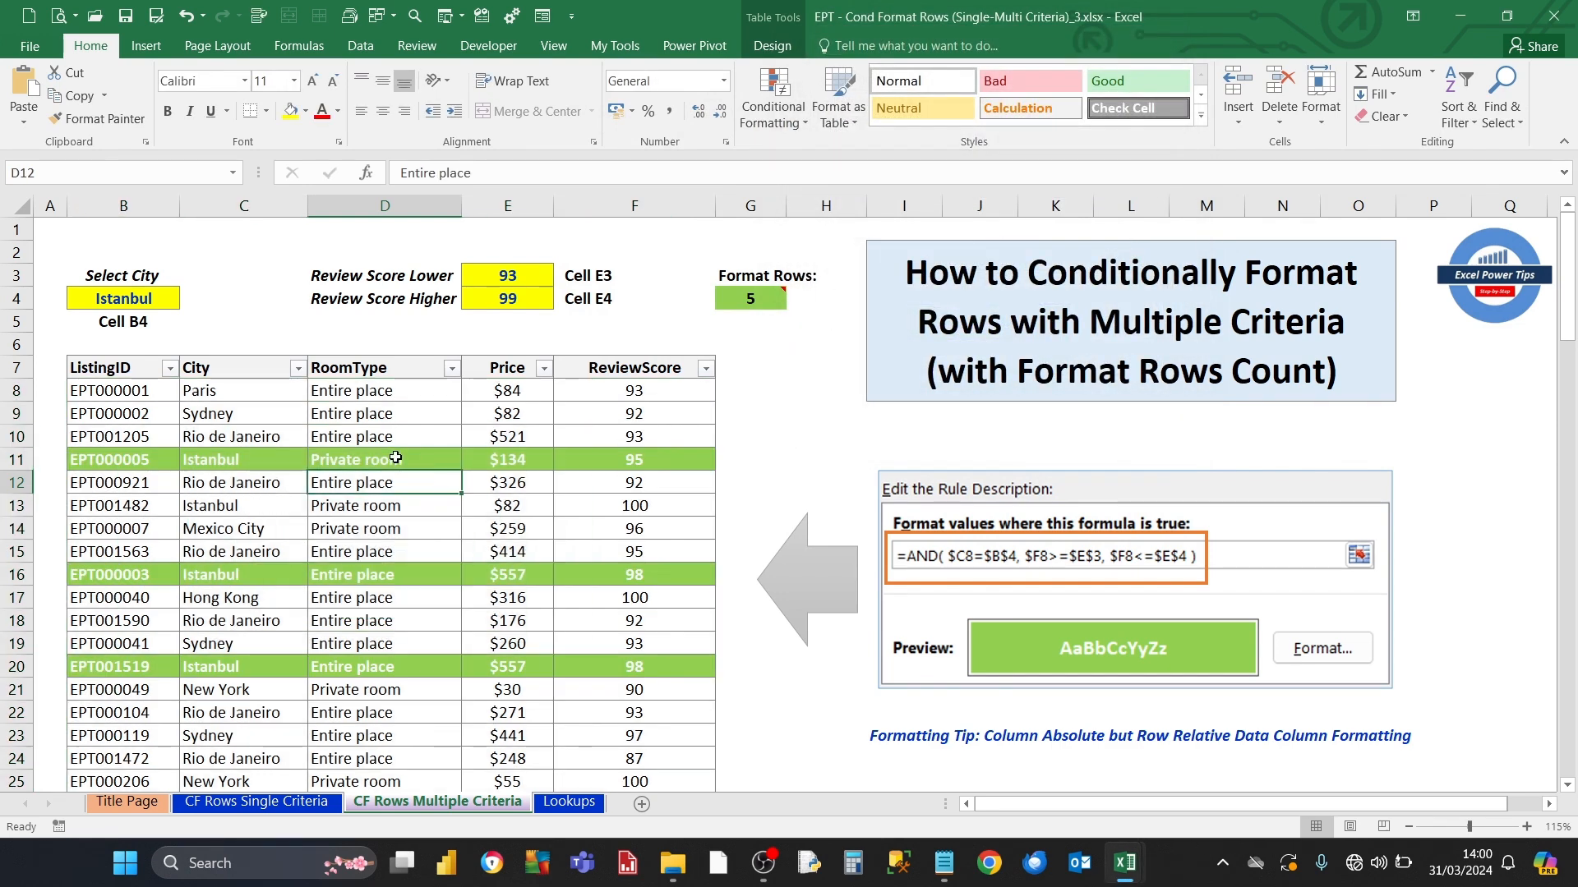
{"action": "left_click", "coordinate": [396, 458]}
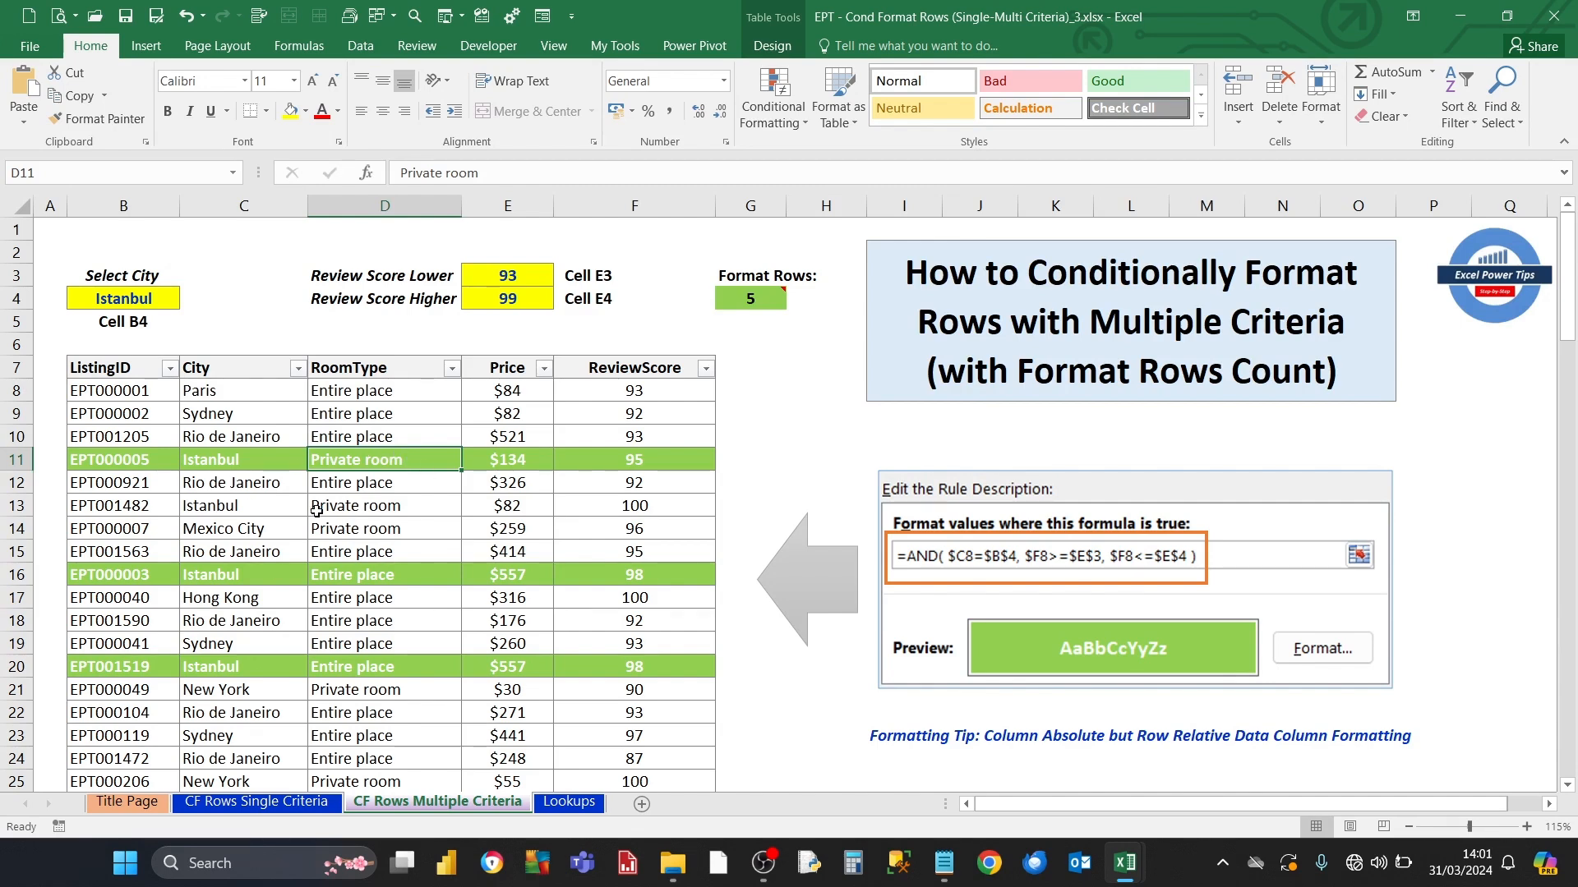
{"action": "left_click", "coordinate": [229, 461]}
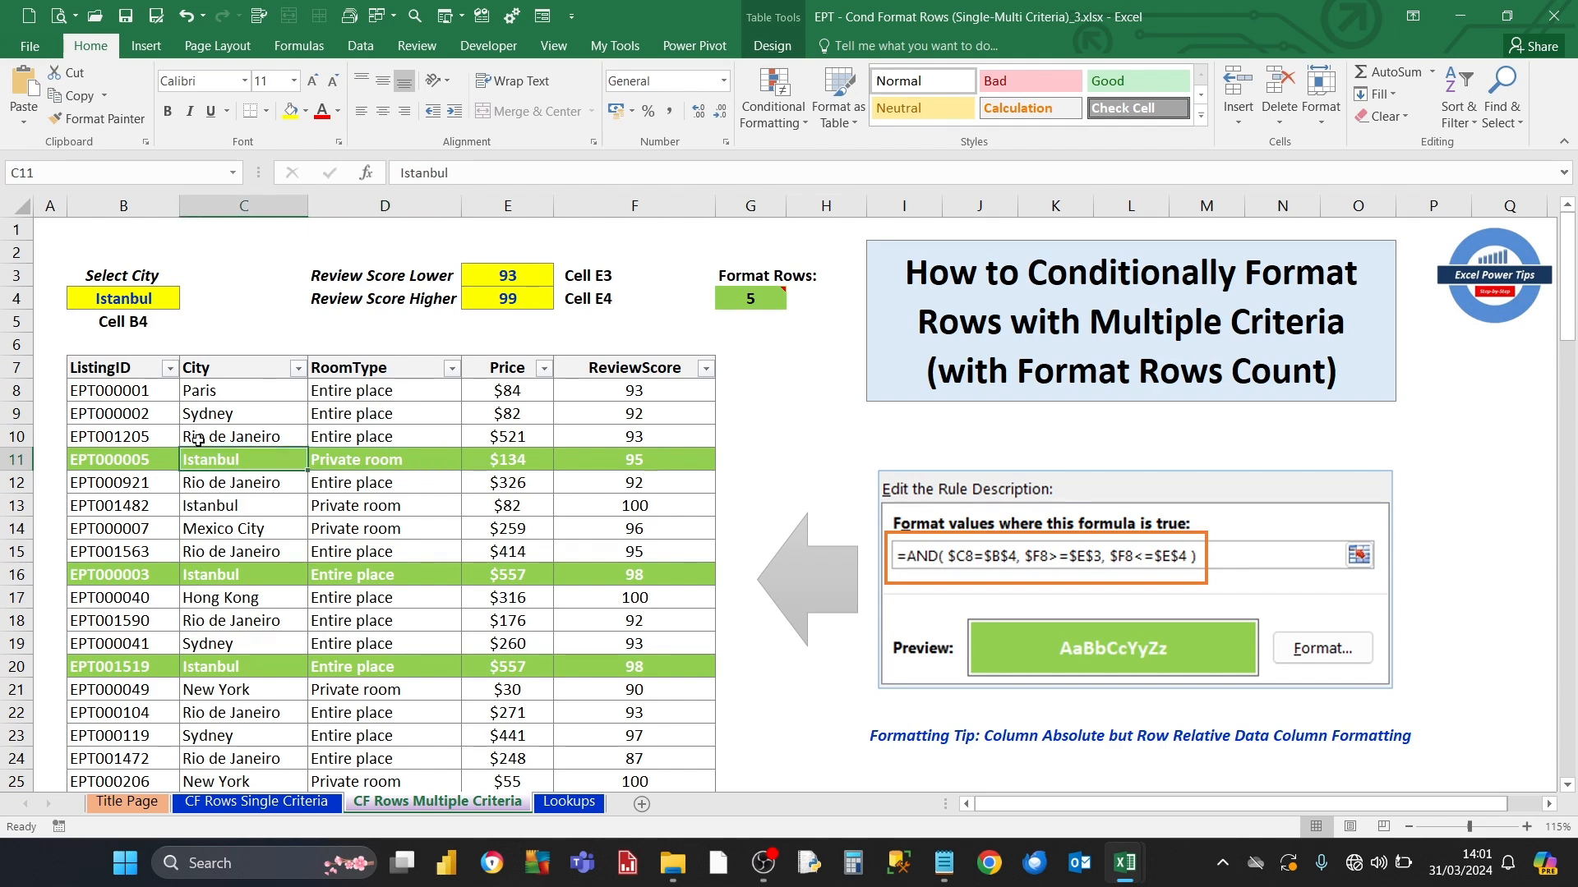
{"action": "left_click", "coordinate": [621, 466]}
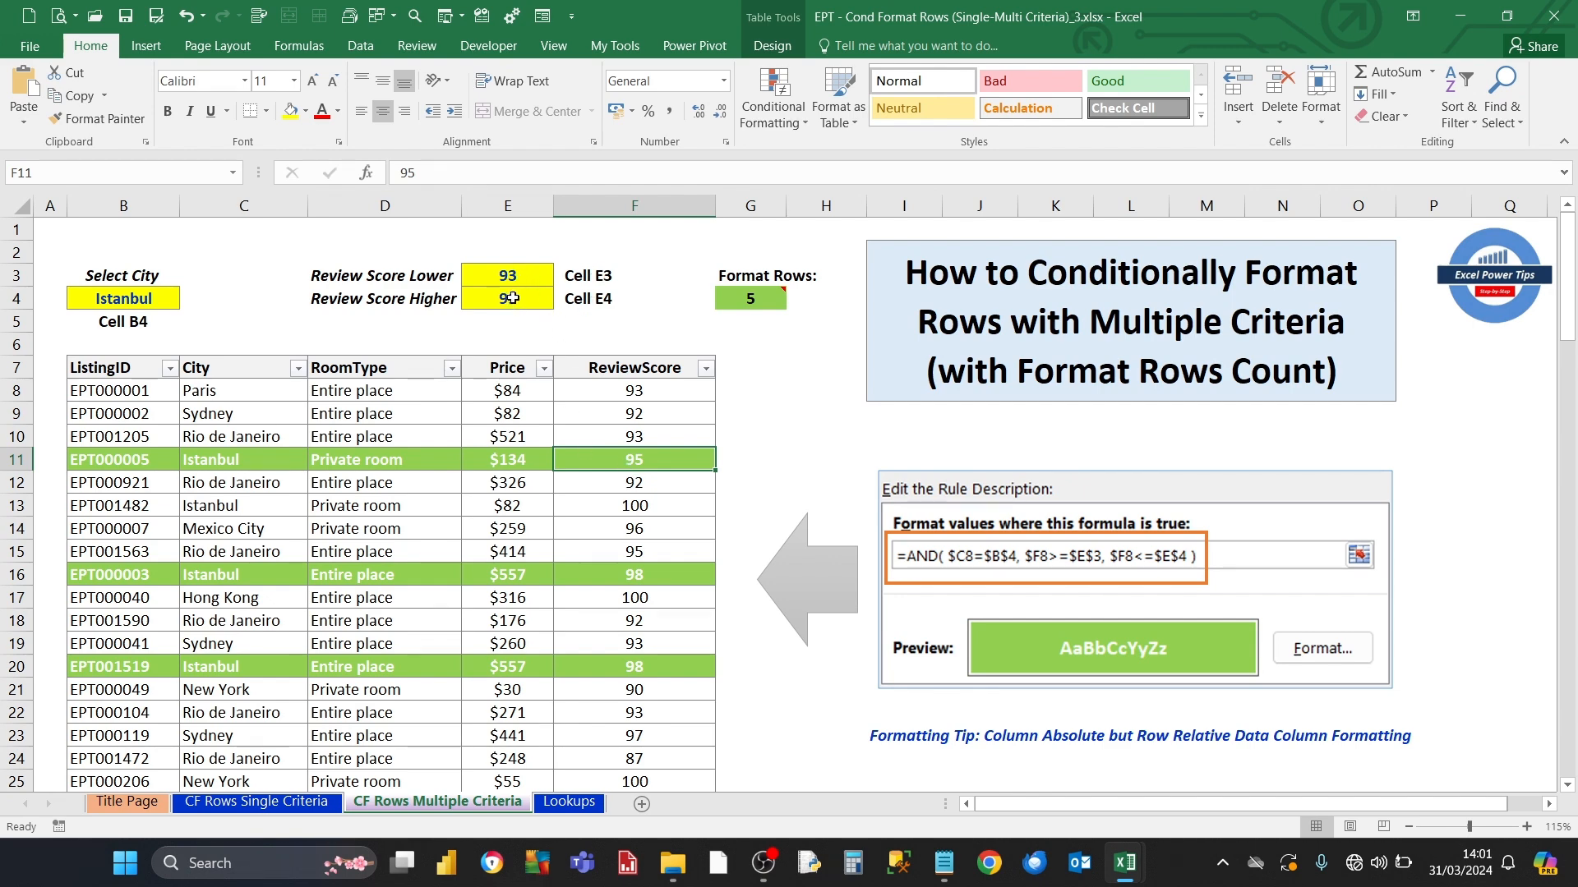
{"action": "left_click", "coordinate": [628, 577]}
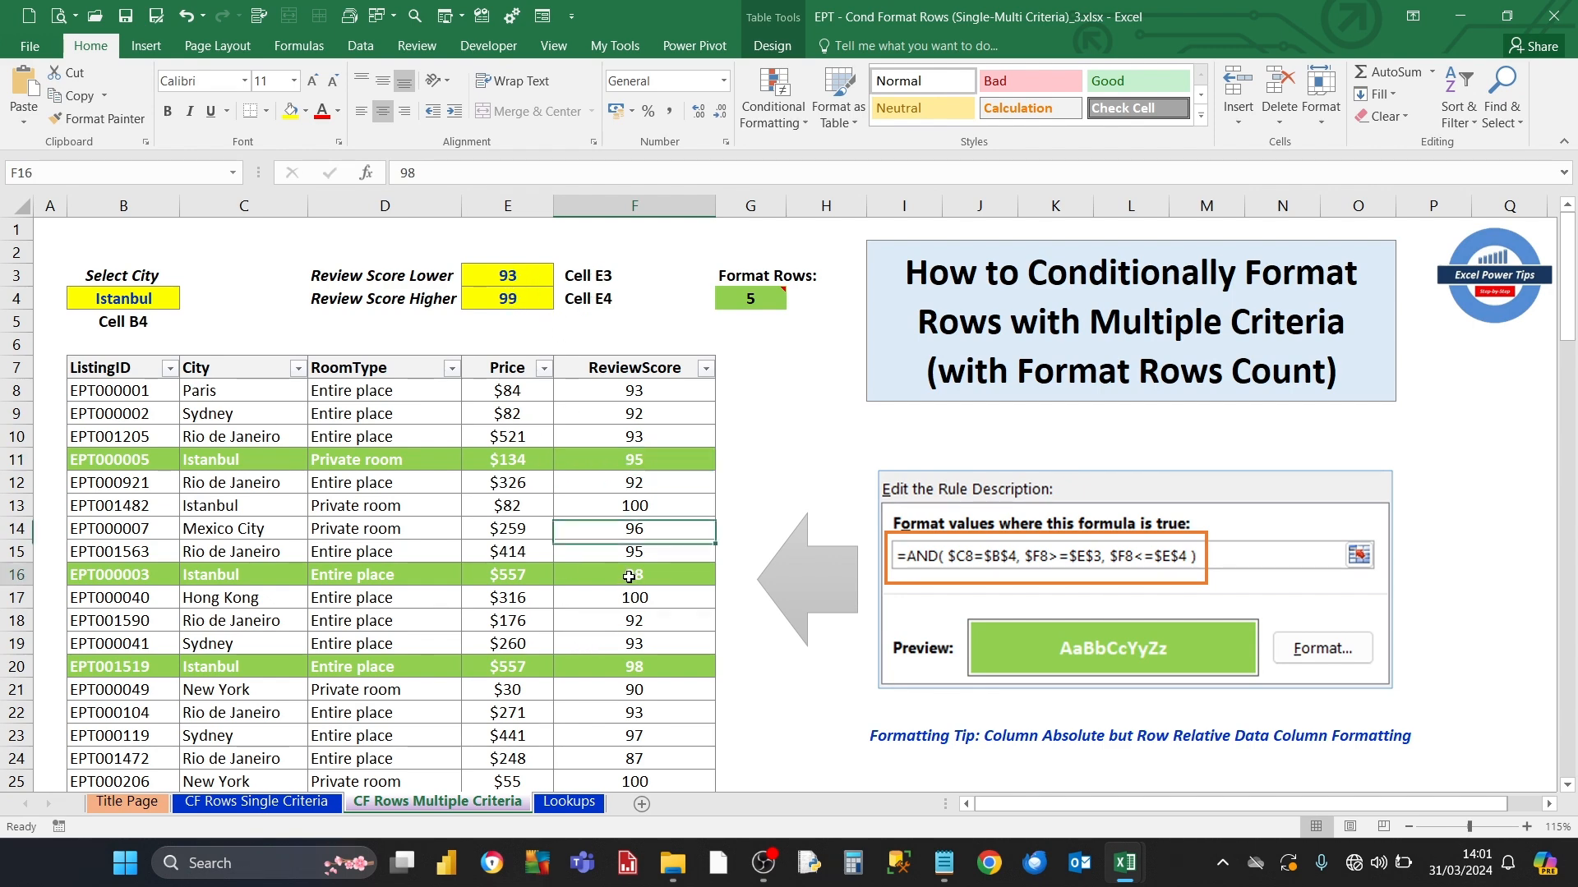
{"action": "left_click", "coordinate": [634, 666]}
{"action": "left_click", "coordinate": [573, 458]}
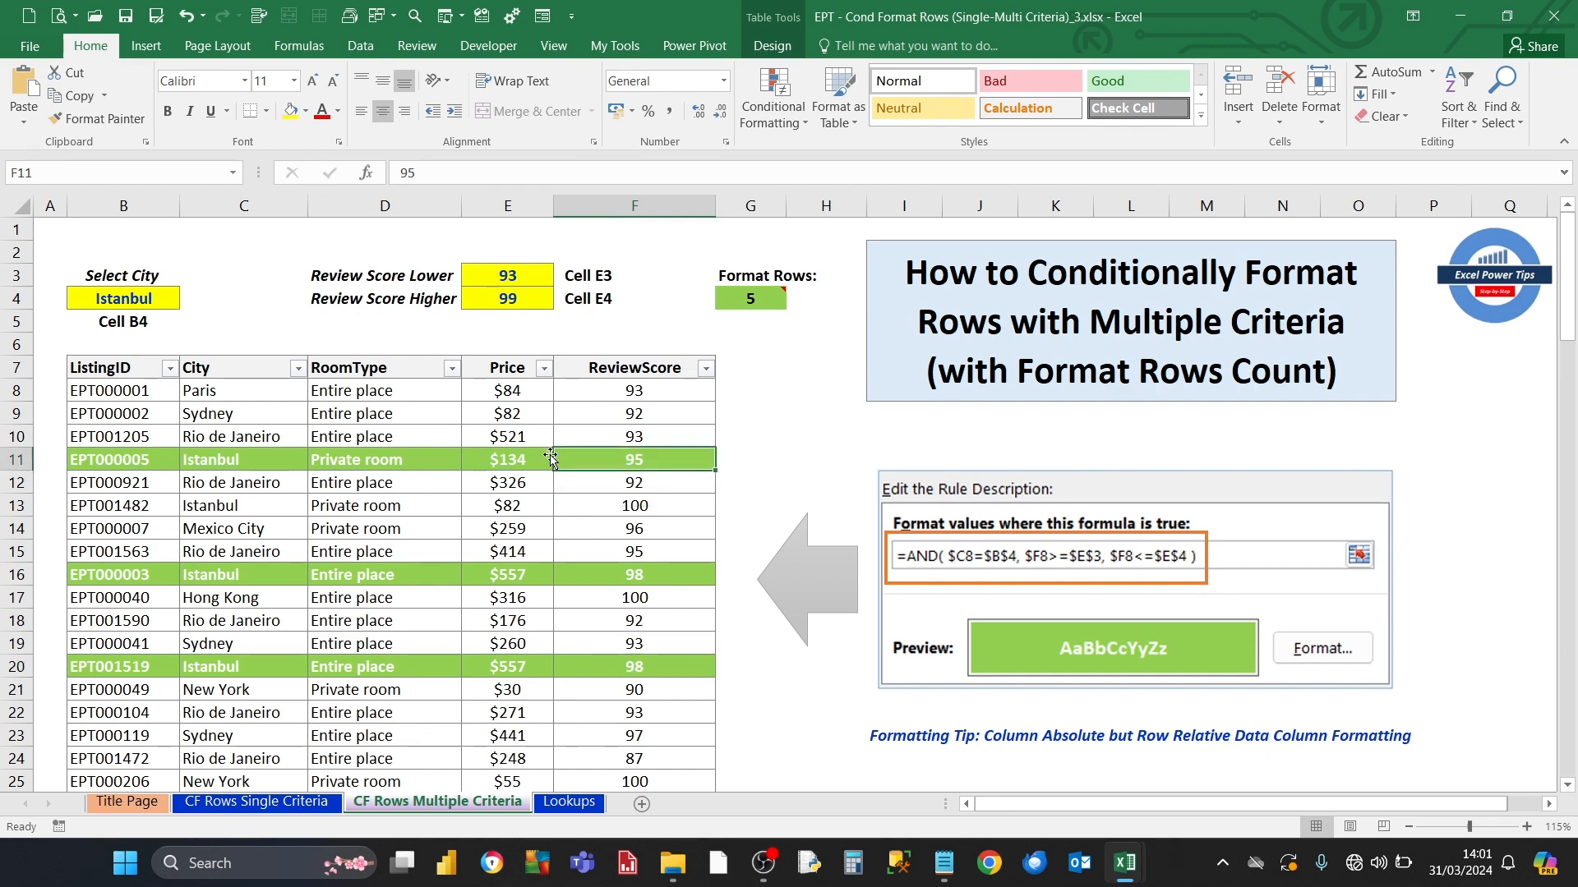
Step: Change the selected city in B4 to Rio de Janeiro and the lower review score in E3 to 80
{"action": "left_click", "coordinate": [135, 297]}
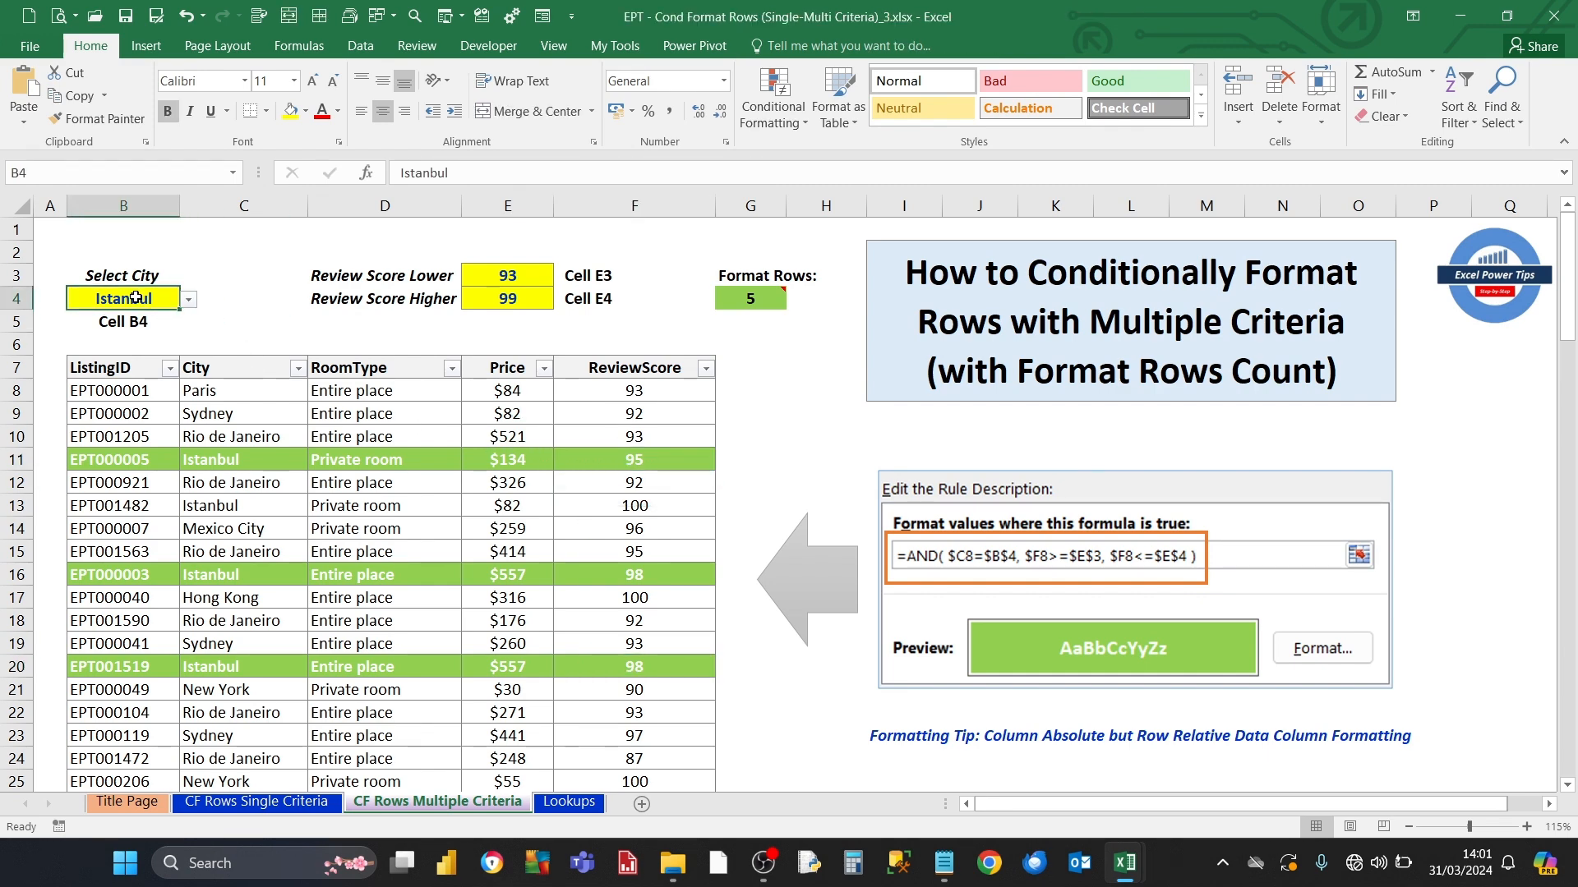
{"action": "left_click", "coordinate": [188, 299]}
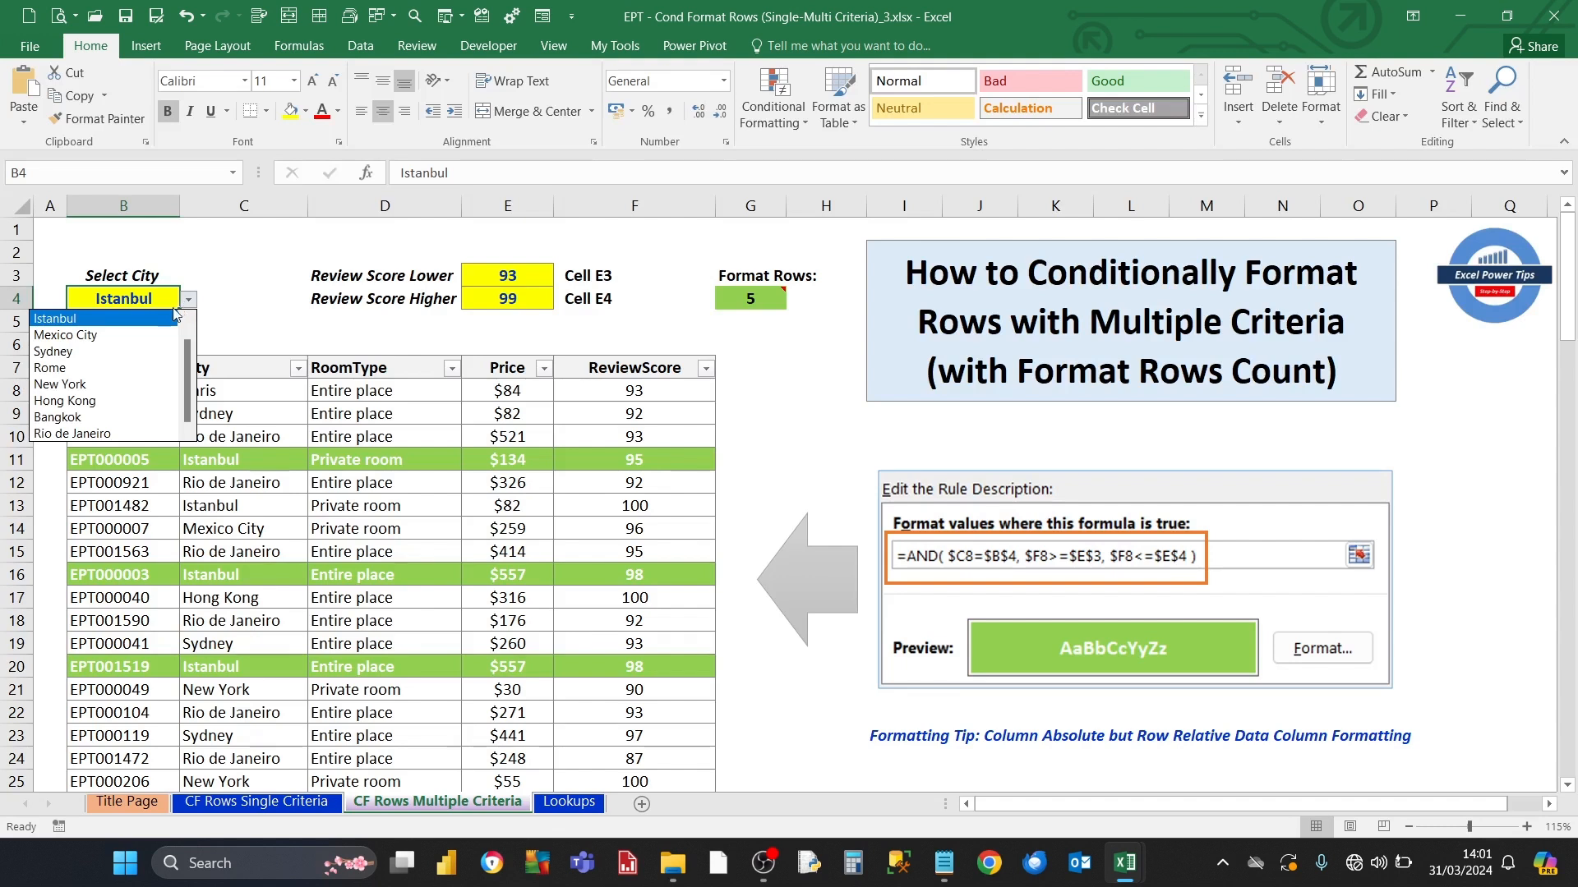
{"action": "left_click", "coordinate": [109, 434]}
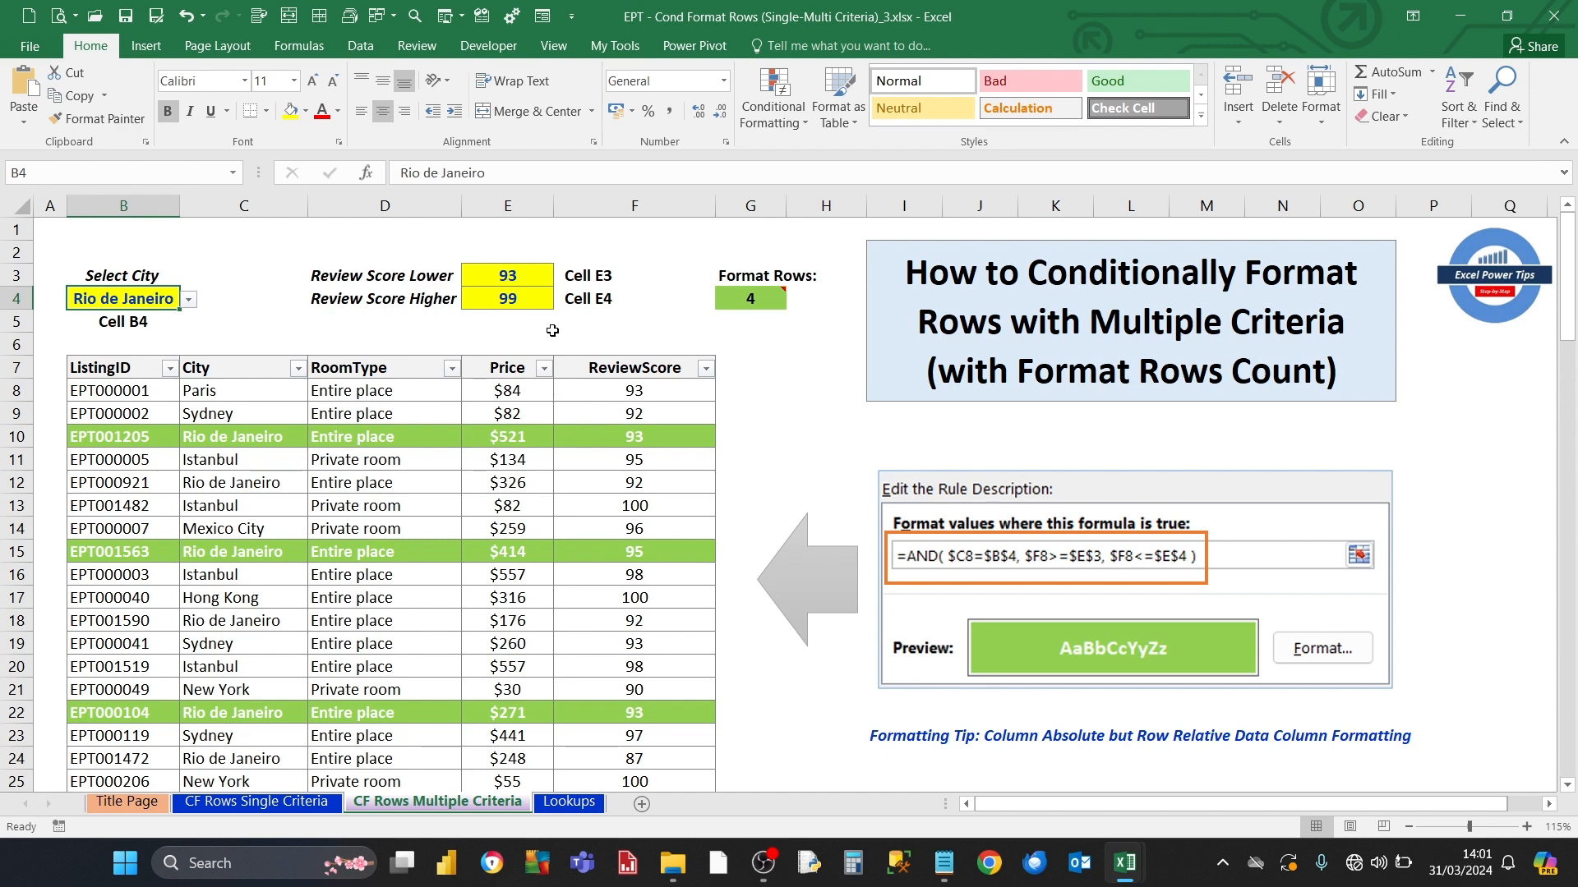
{"action": "left_click", "coordinate": [507, 275]}
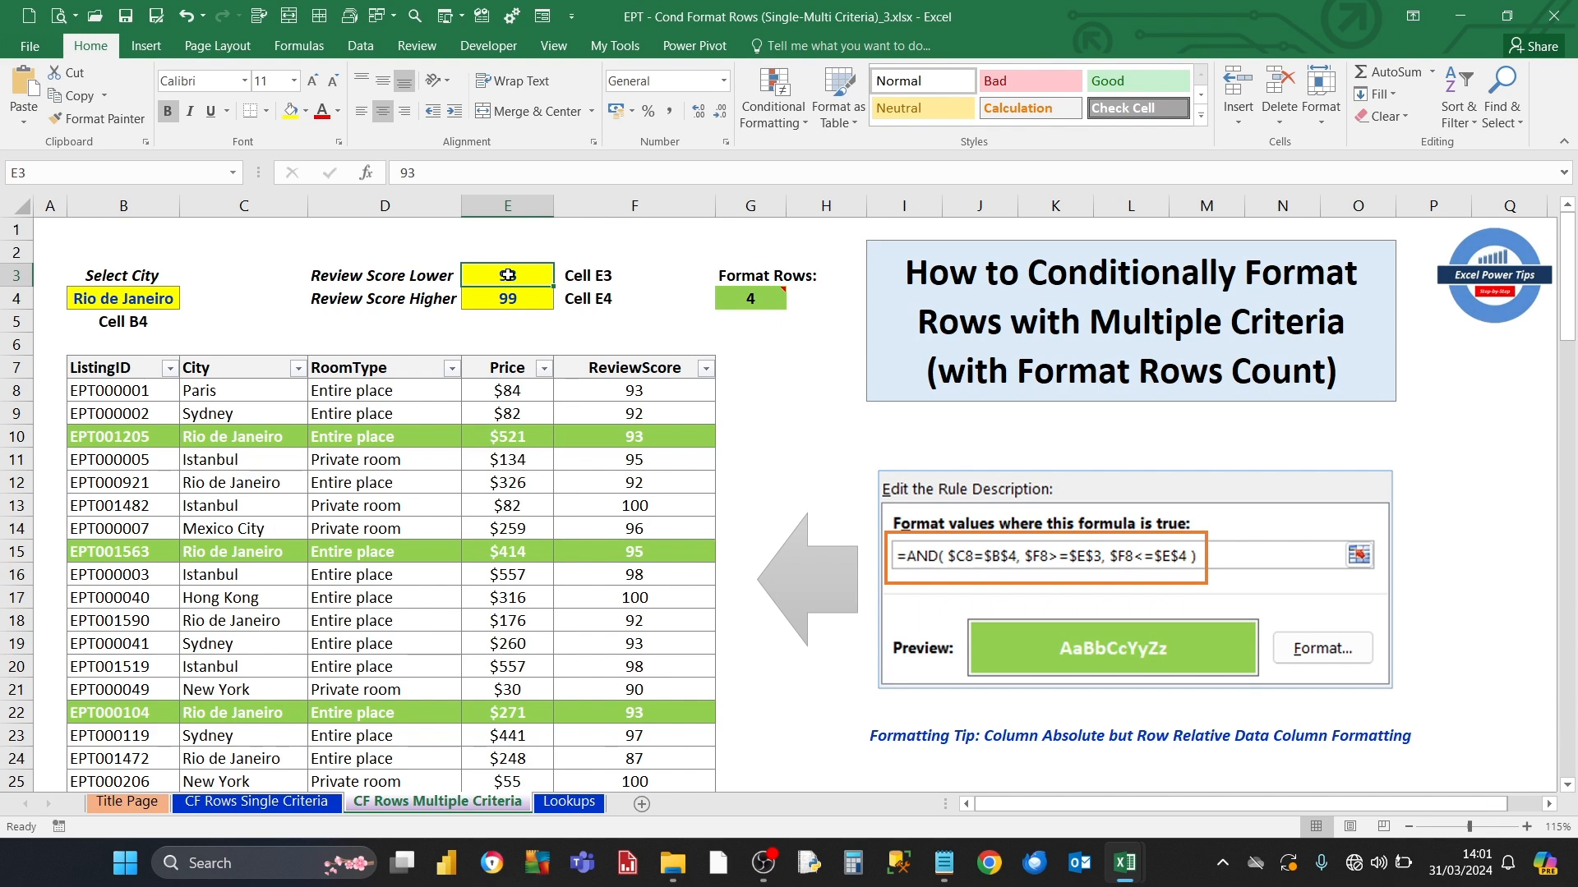
{"action": "type", "text": "80"}
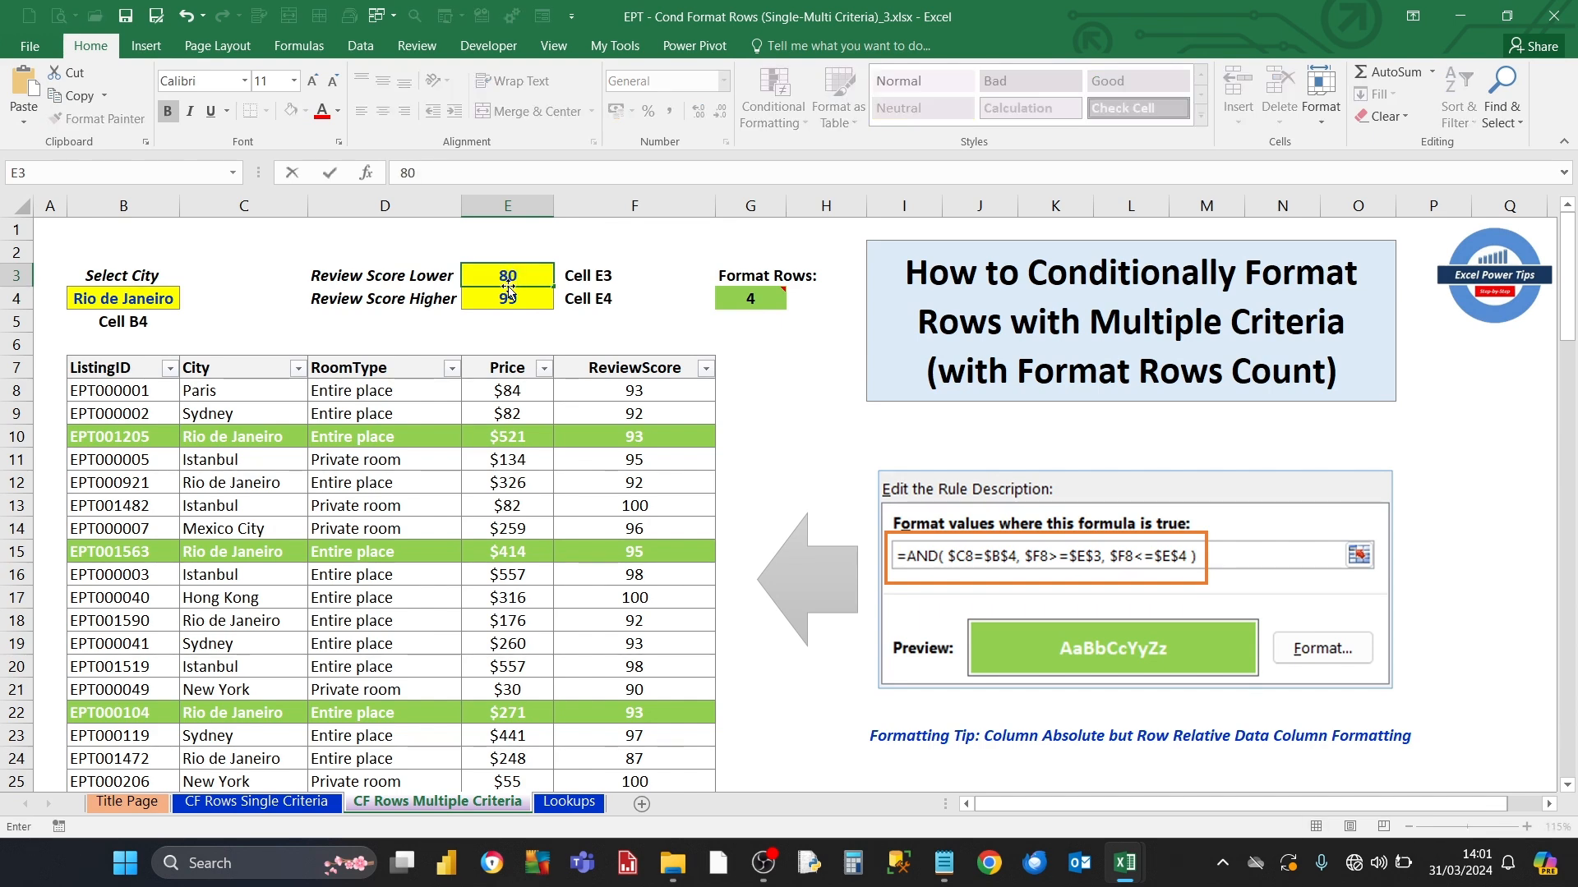
{"action": "key", "text": "Return"}
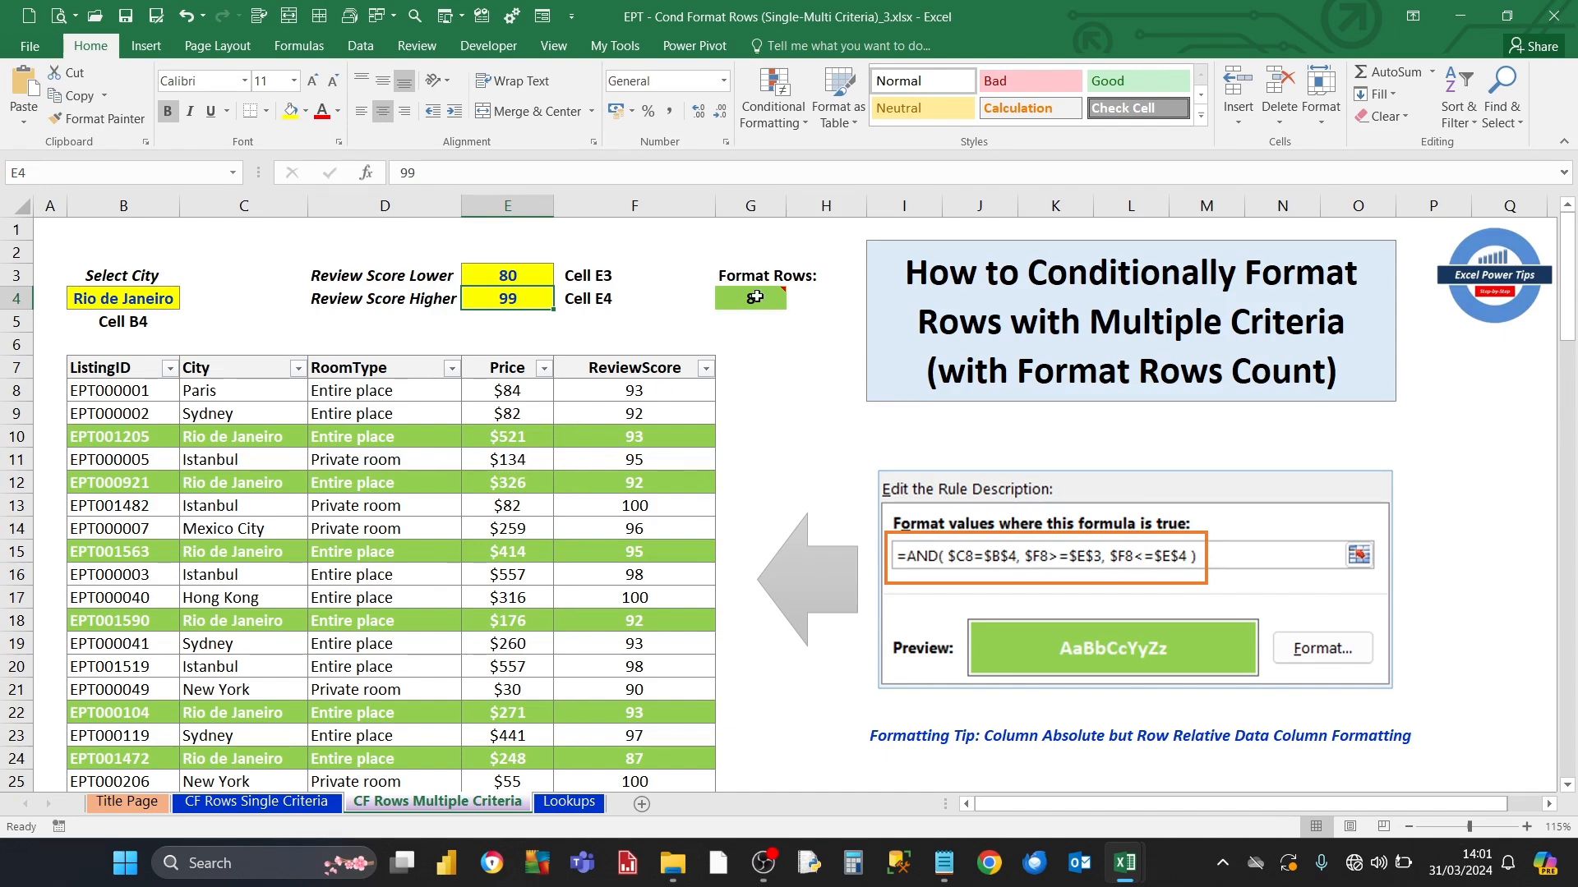
Step: Keep the comment on the Format Rows cell G4 permanently shown and examine the cell's COUNTIFS formula
{"action": "mouse_move", "coordinate": [754, 298]}
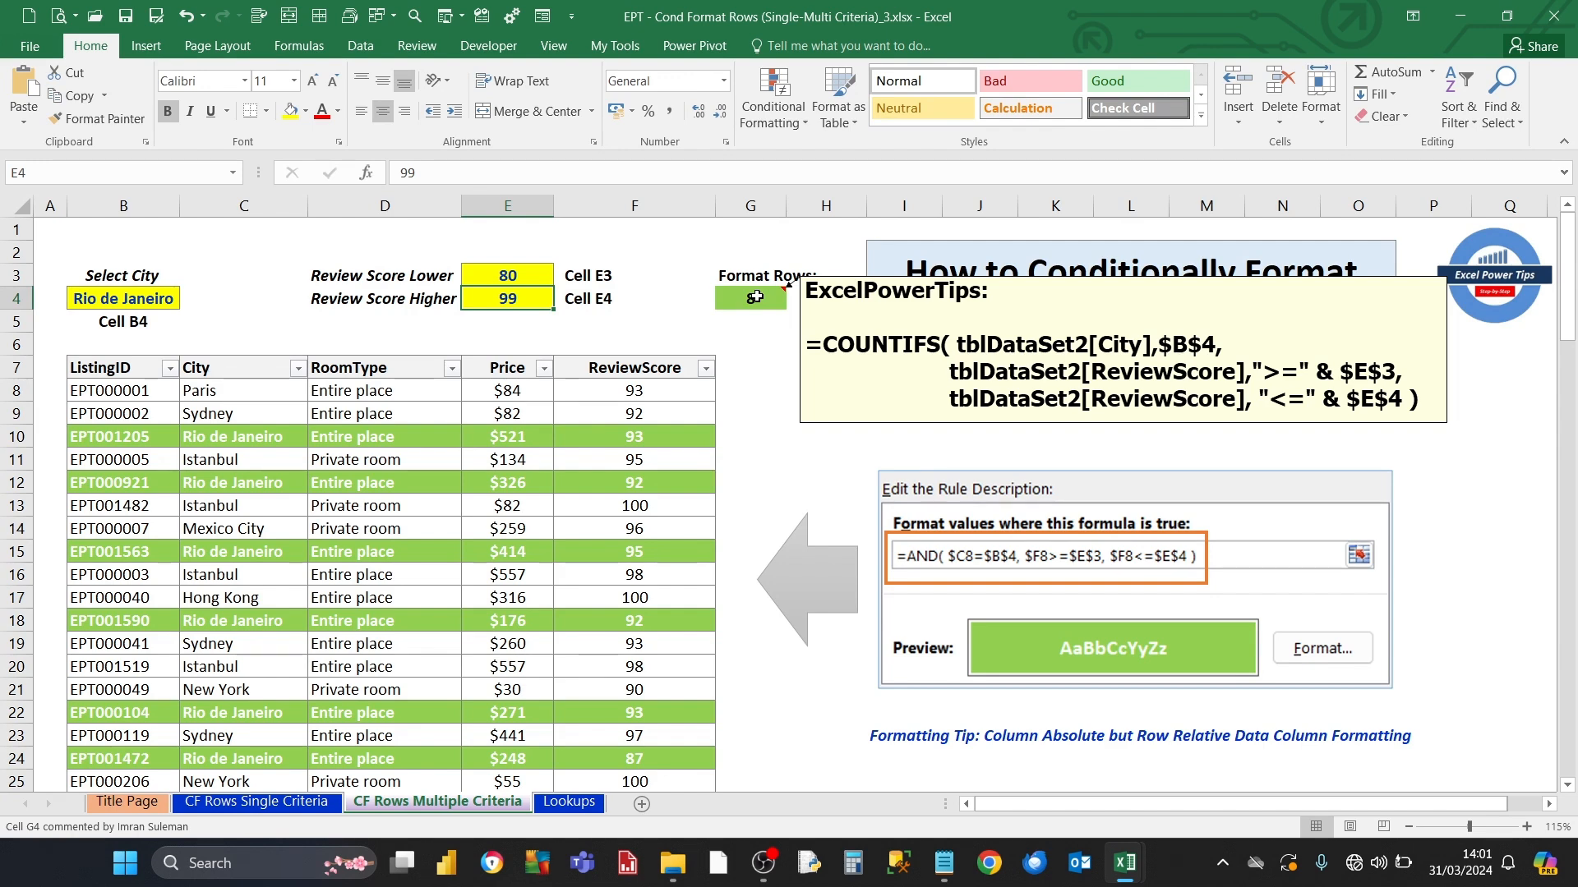
{"action": "left_click", "coordinate": [754, 298]}
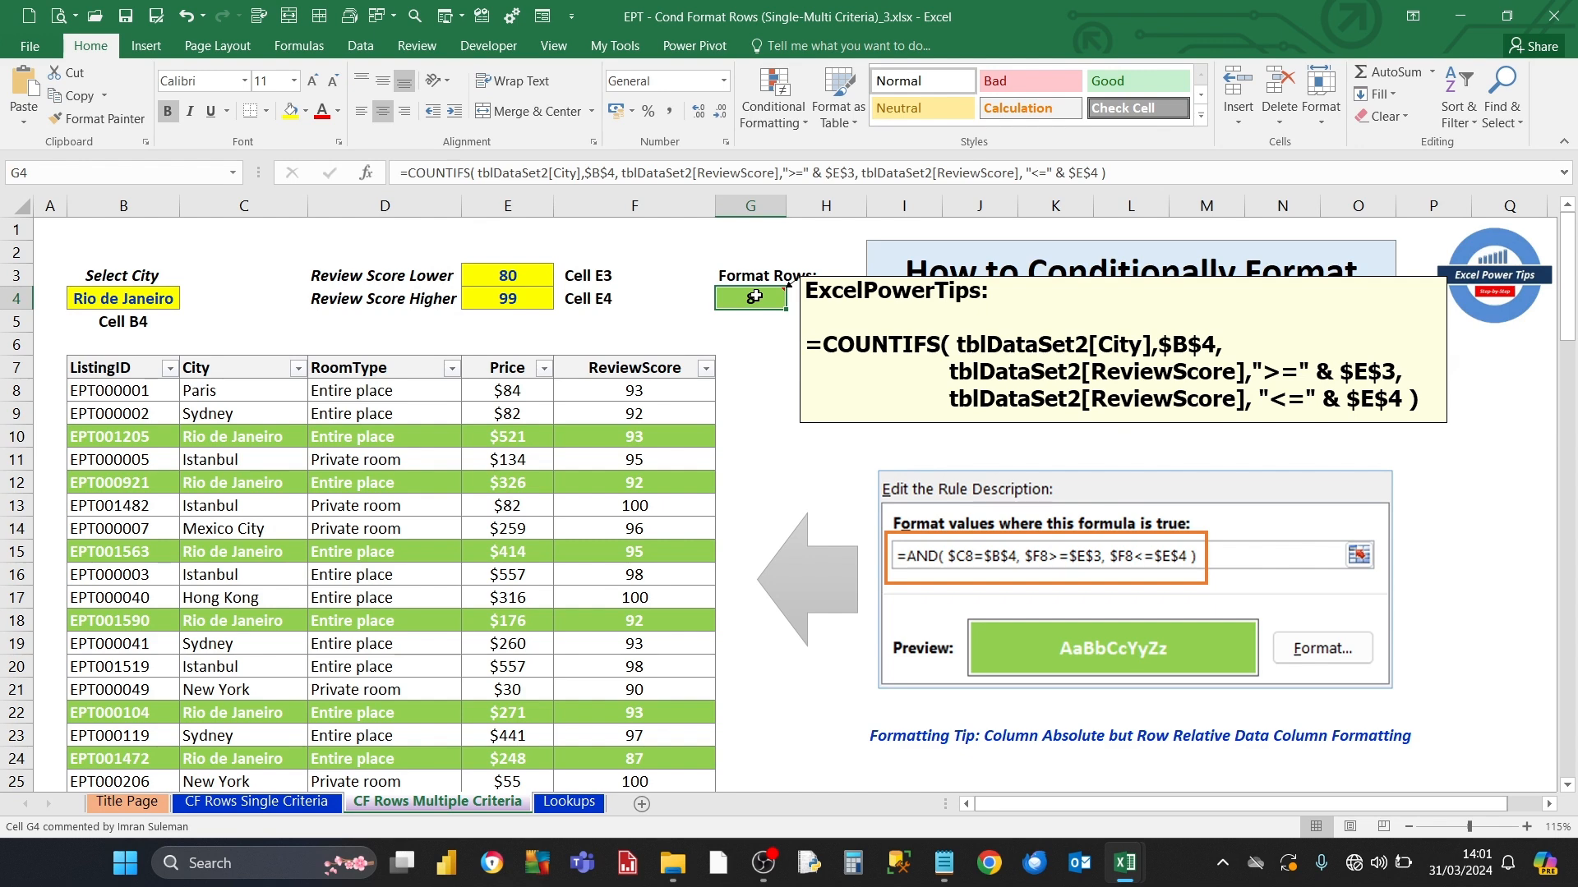
{"action": "right_click", "coordinate": [755, 298]}
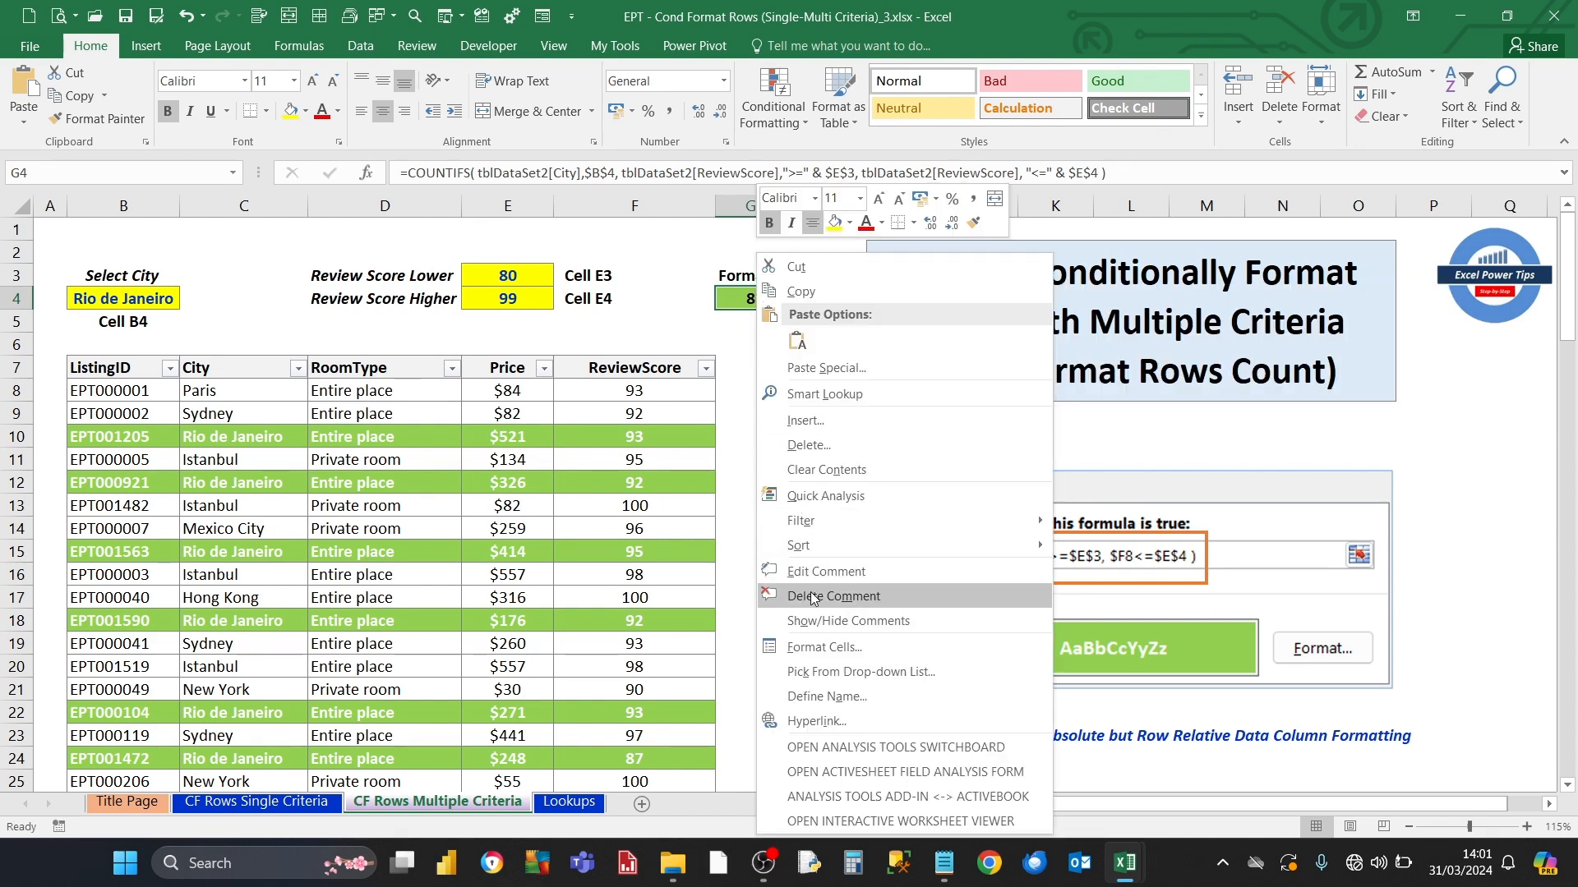
{"action": "left_click", "coordinate": [809, 623]}
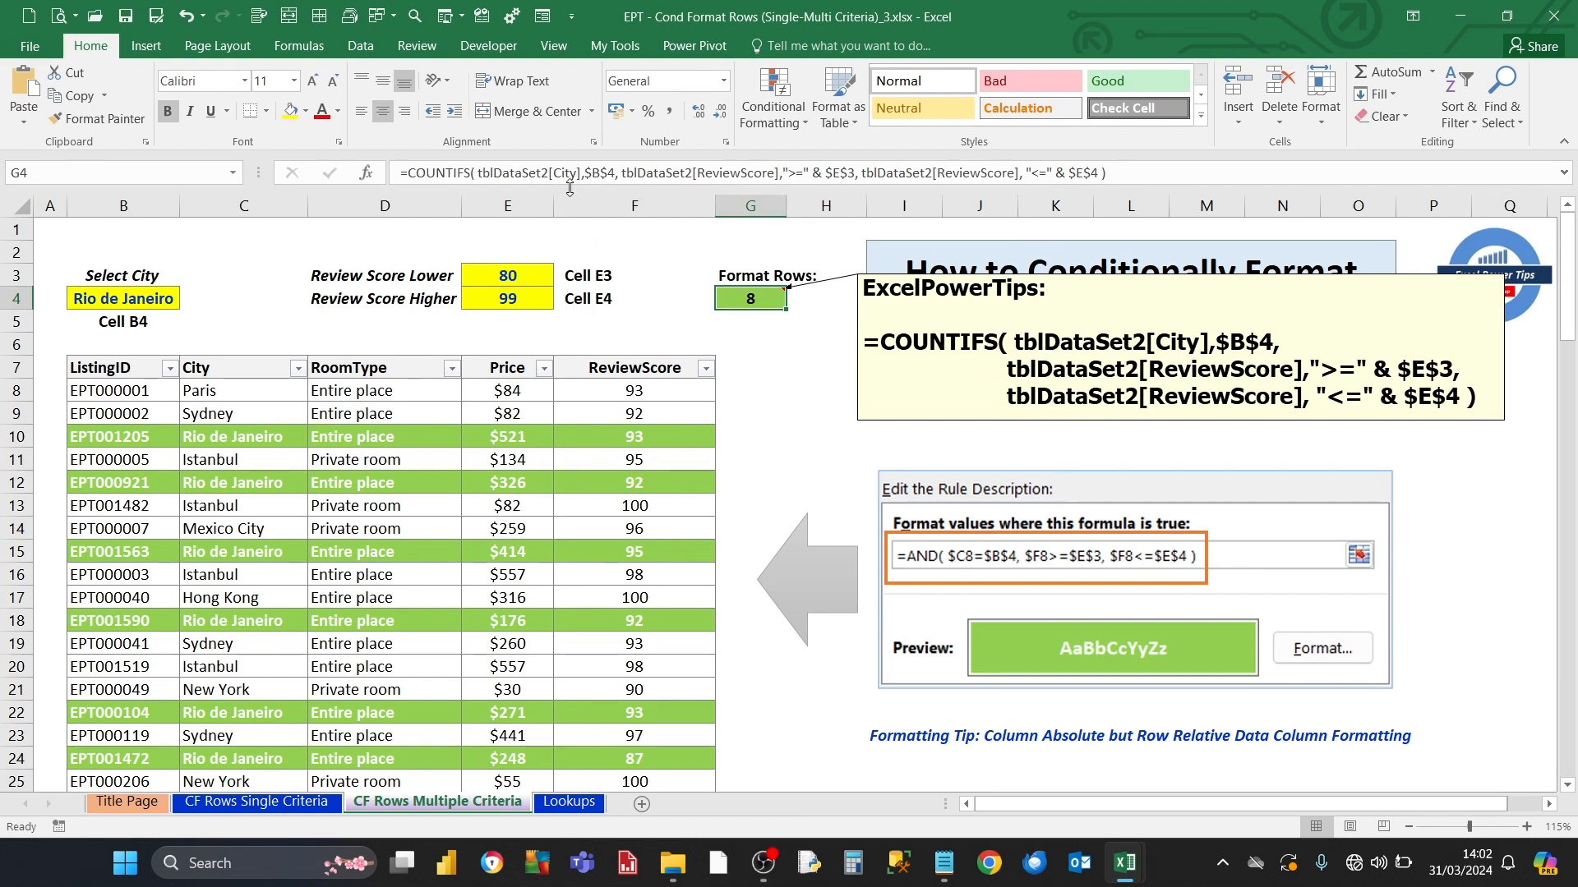
{"action": "left_click", "coordinate": [481, 173]}
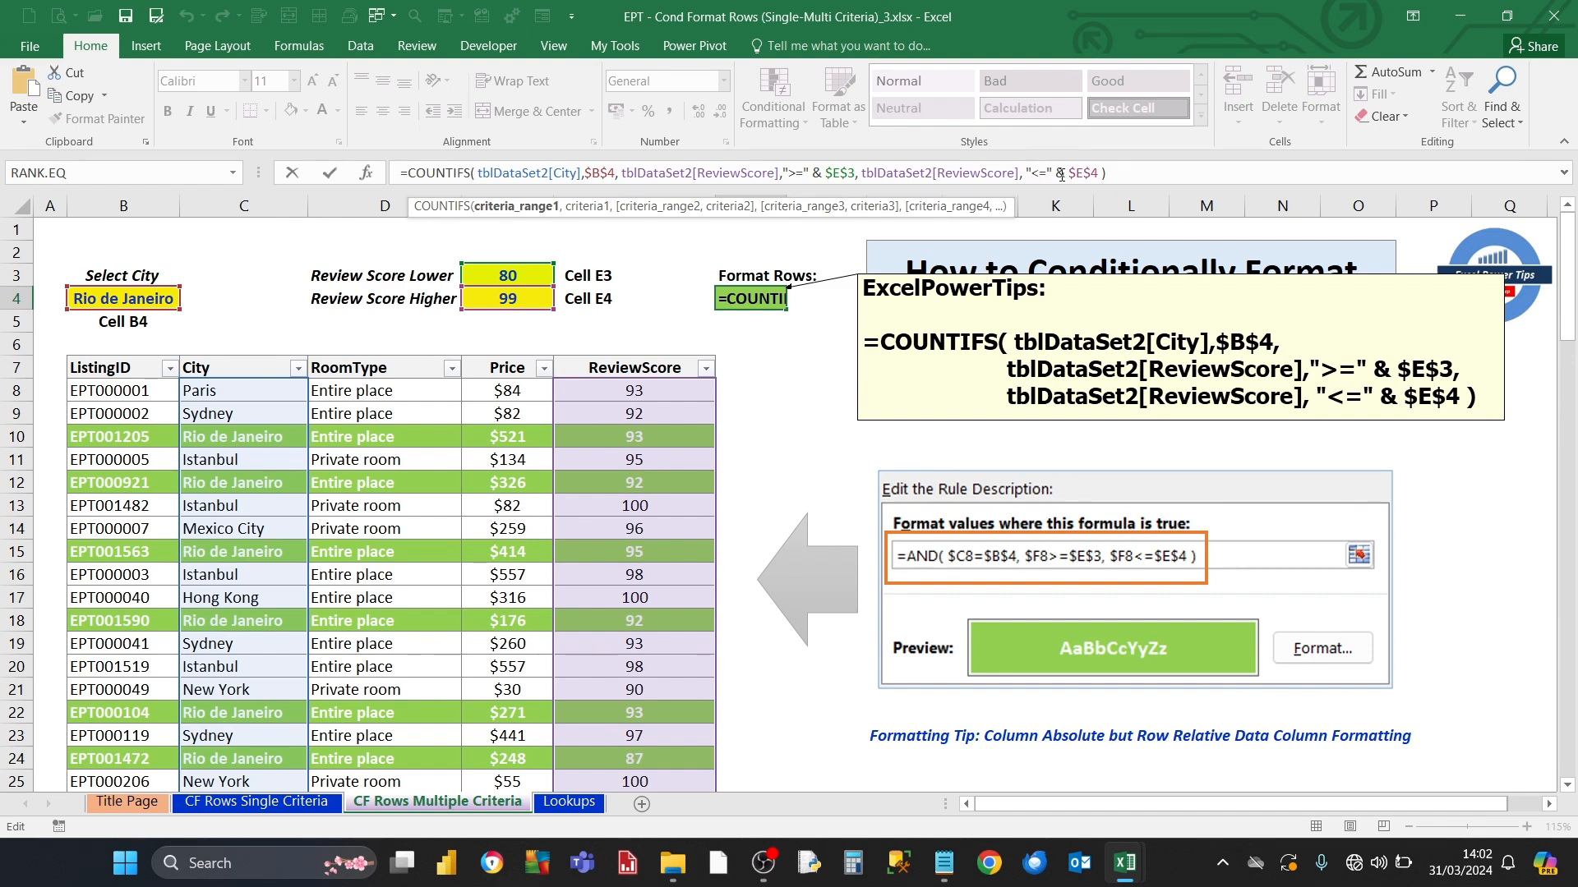
{"action": "left_click", "coordinate": [333, 177]}
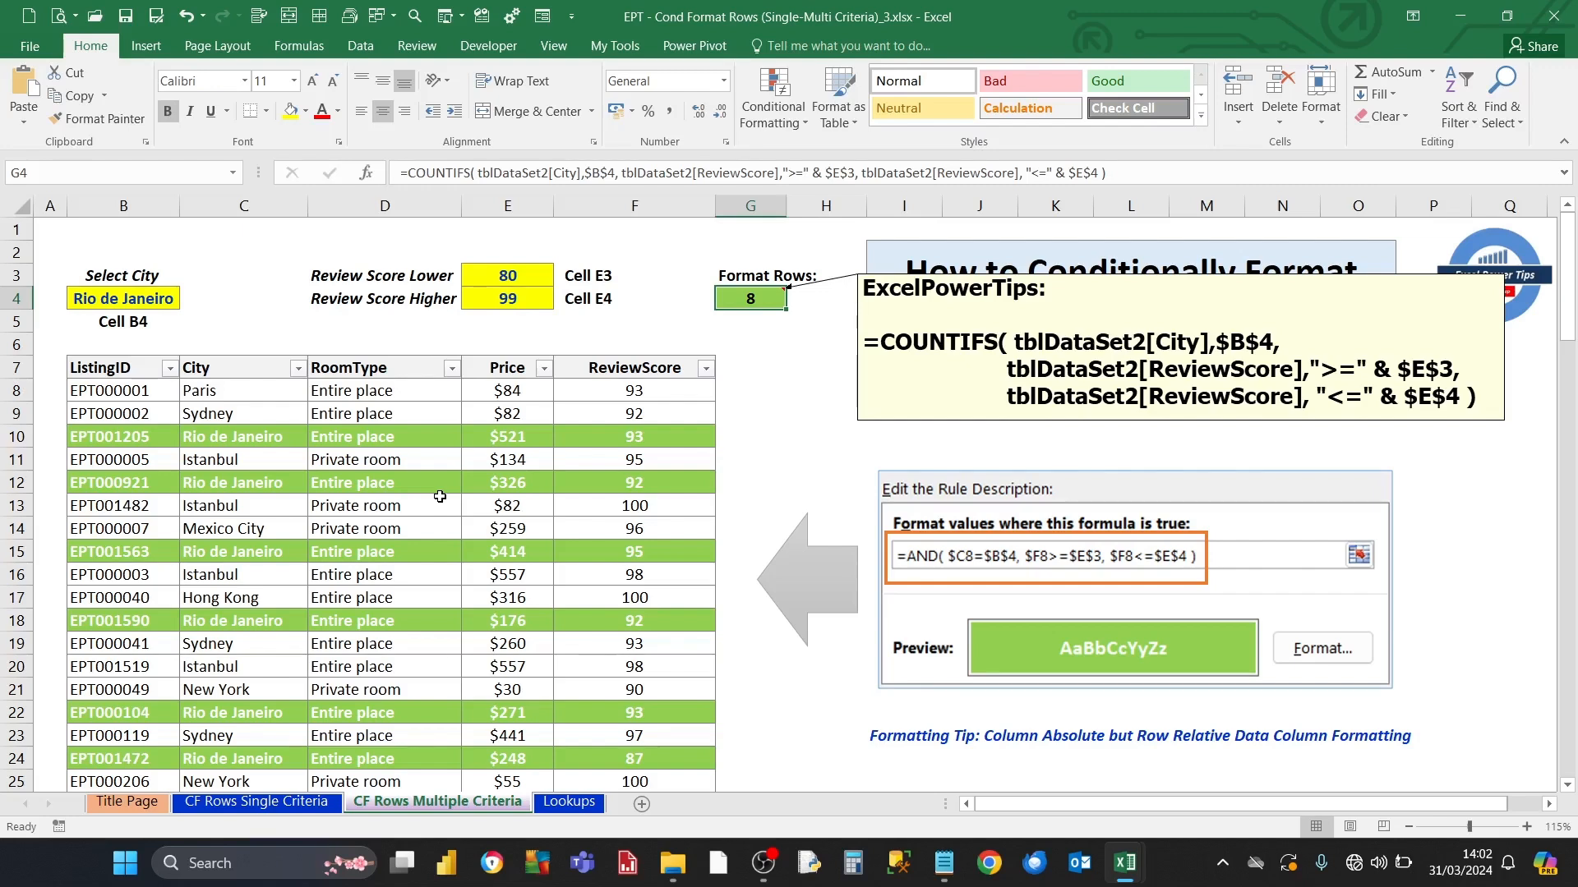